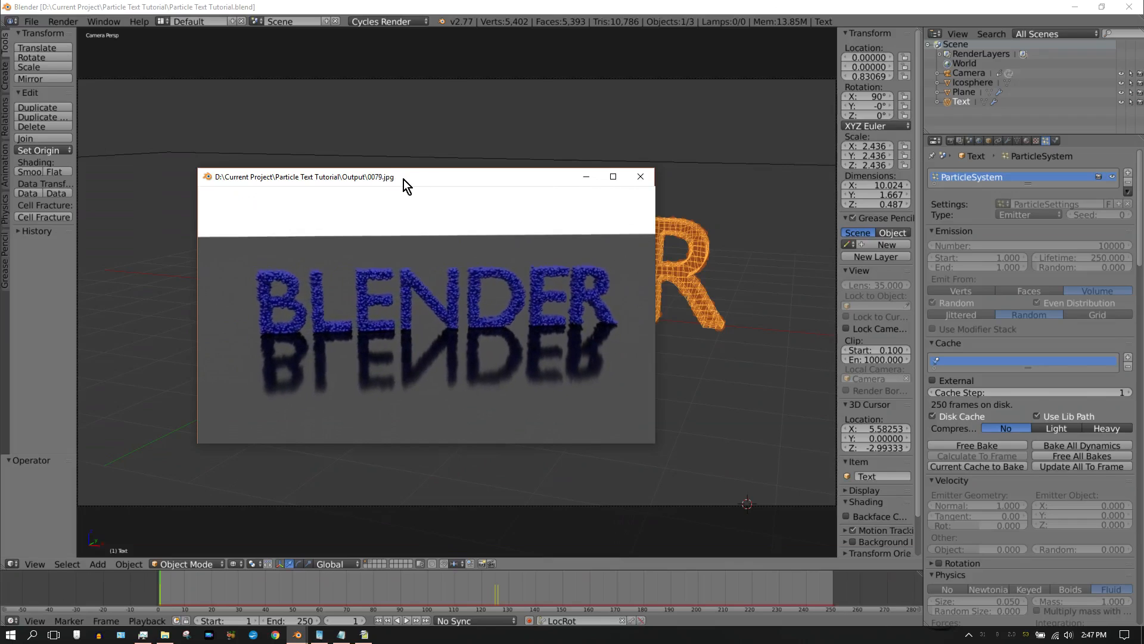
Close the rendered image, start a new file from the start-up scene and set the render engine to Cycles Render.
left_click(644, 179)
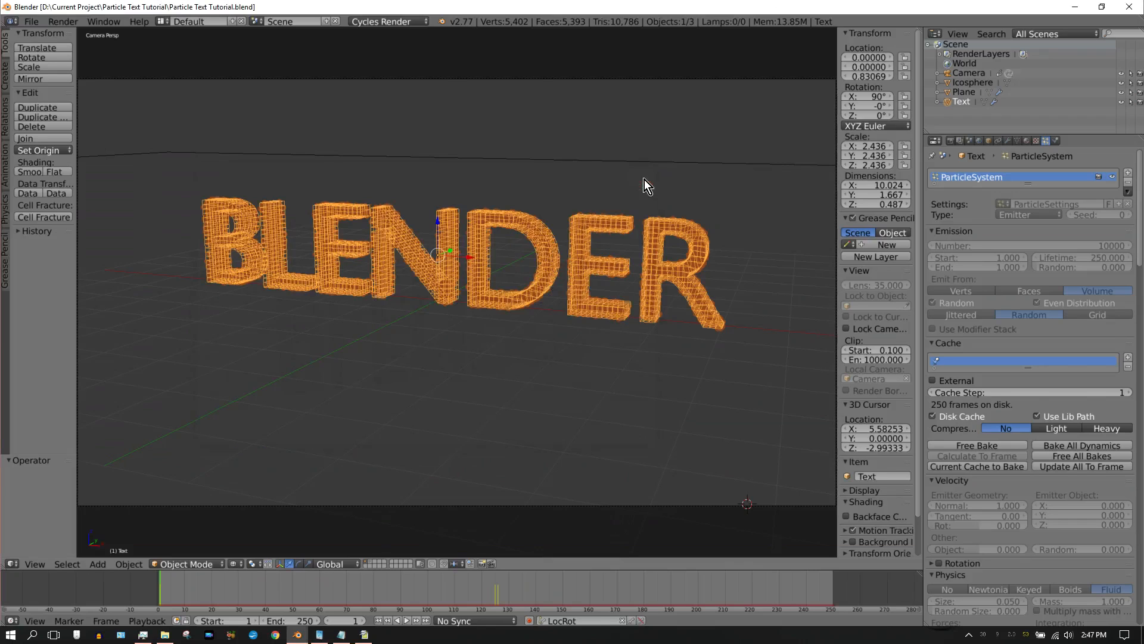
left_click(31, 22)
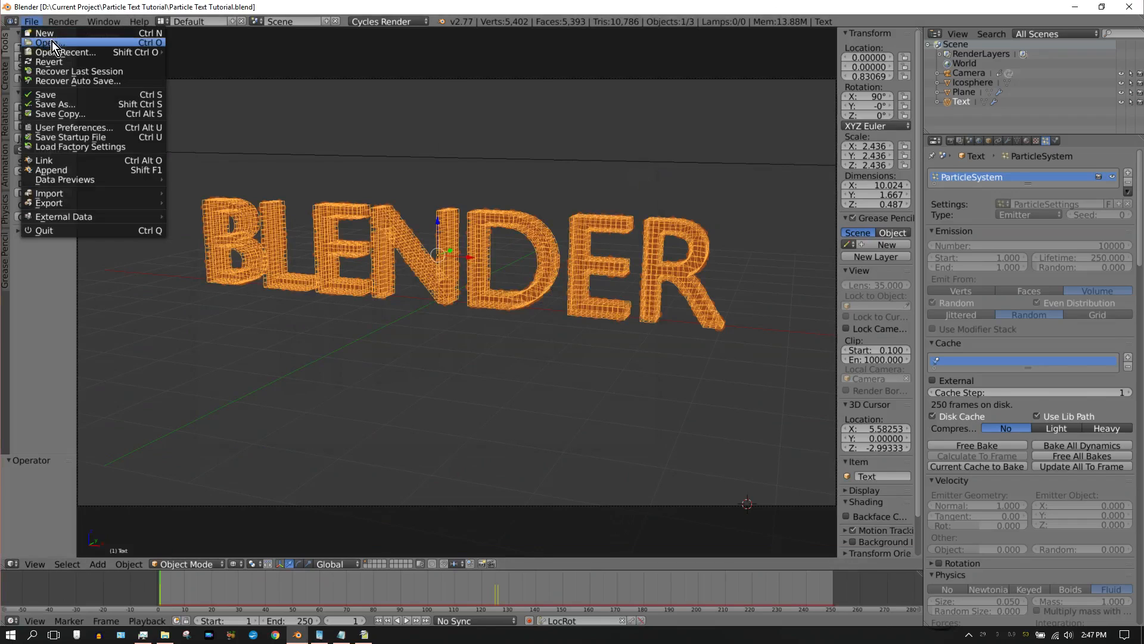
left_click(49, 34)
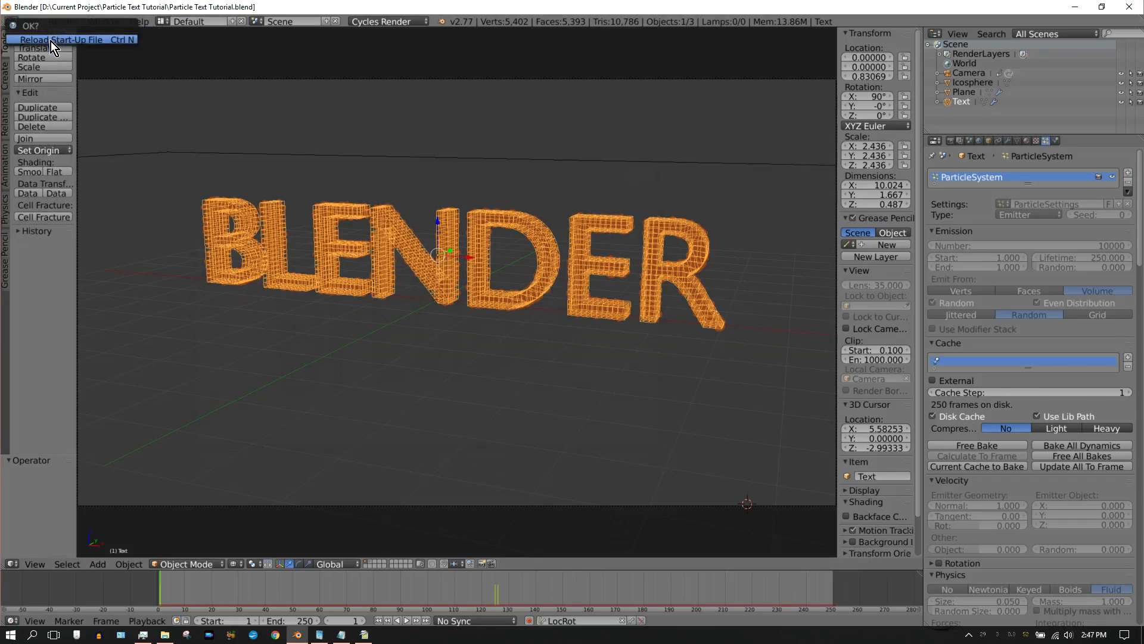
left_click(51, 41)
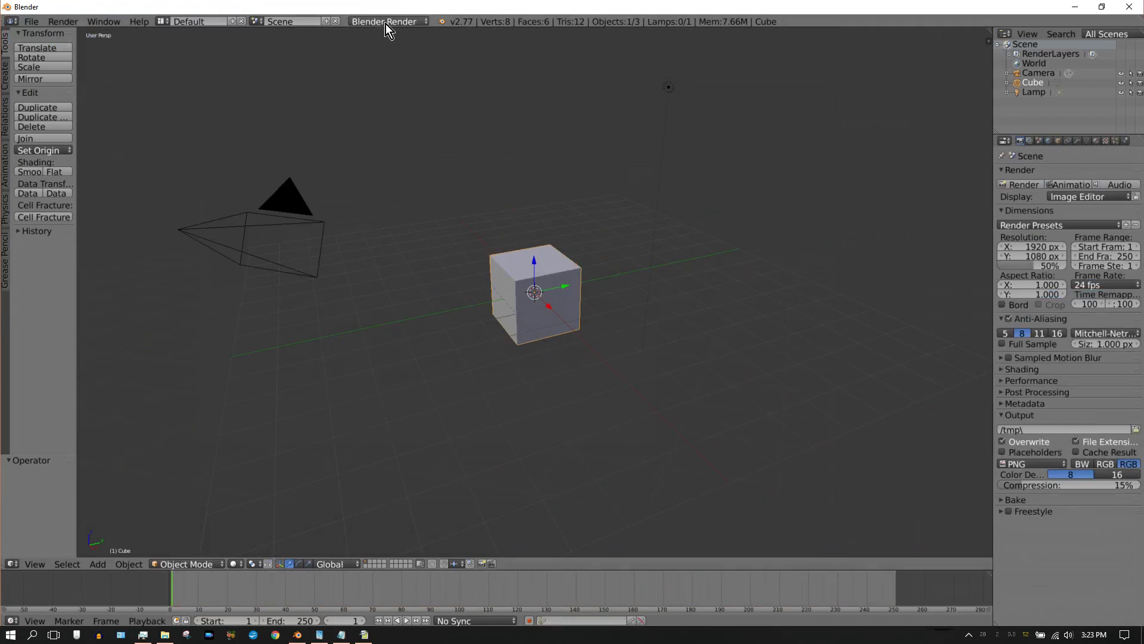
left_click(388, 21)
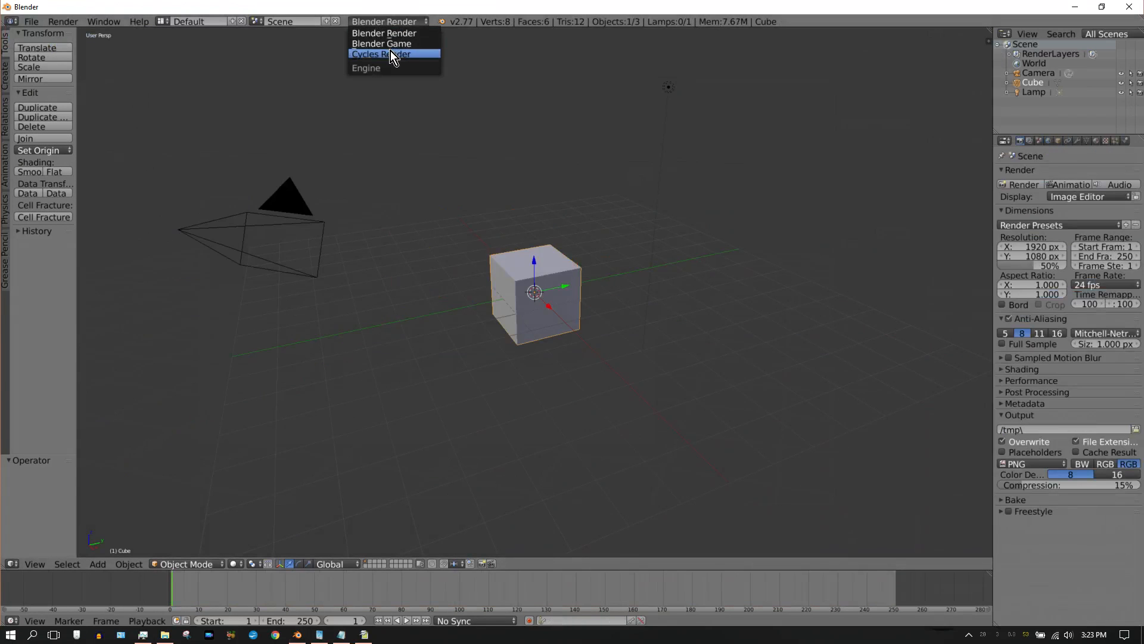
left_click(391, 53)
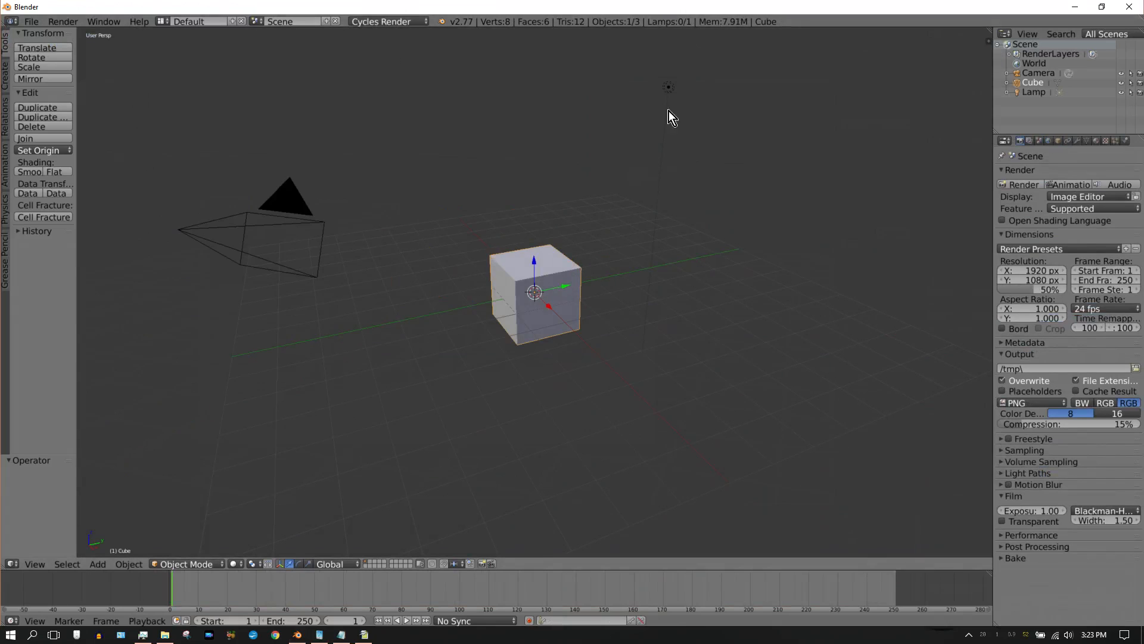
Delete the default cube and the lamp, keeping only the camera in the scene.
key("x")
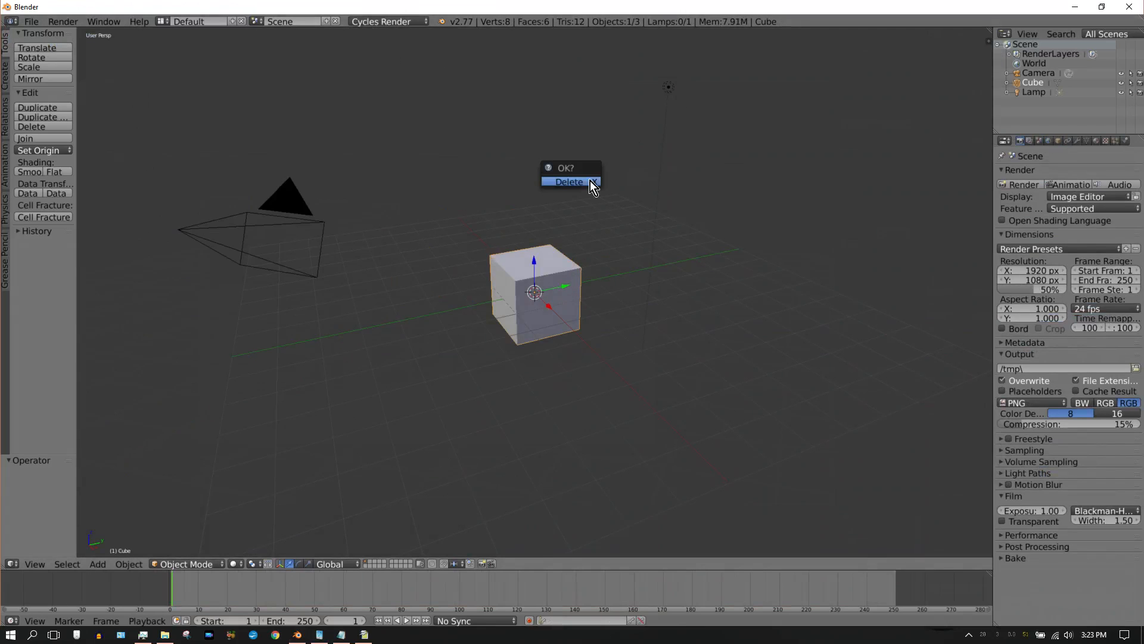
left_click(590, 181)
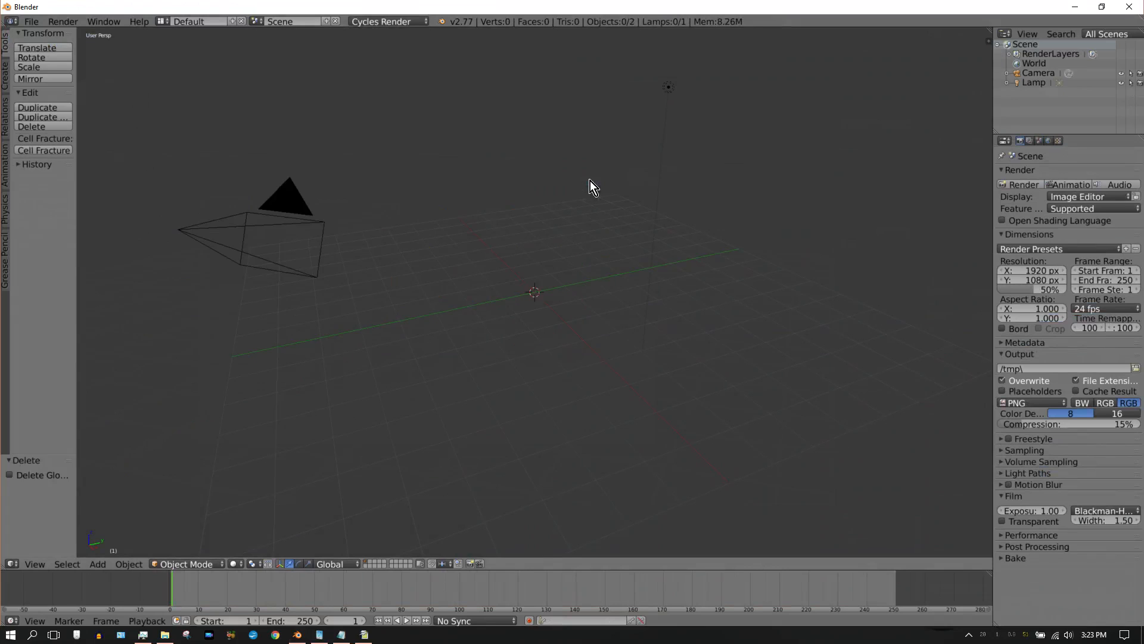
right_click(670, 88)
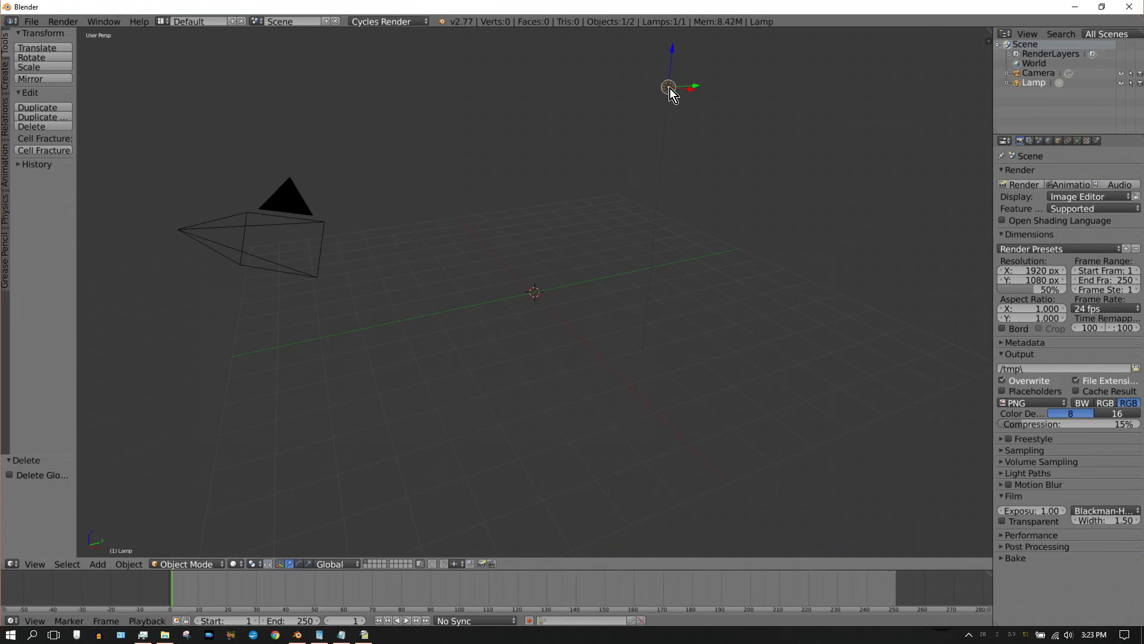
key("x")
left_click(670, 88)
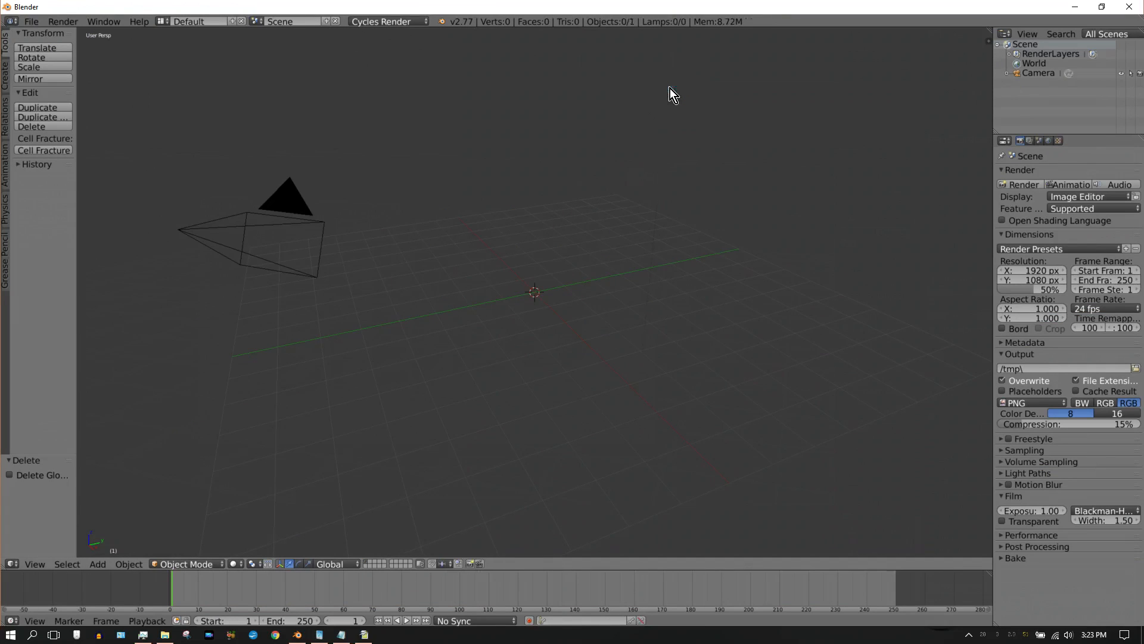
Start the Screencast Keys display with sizes 50 and 100, and widen the properties editor.
key("n")
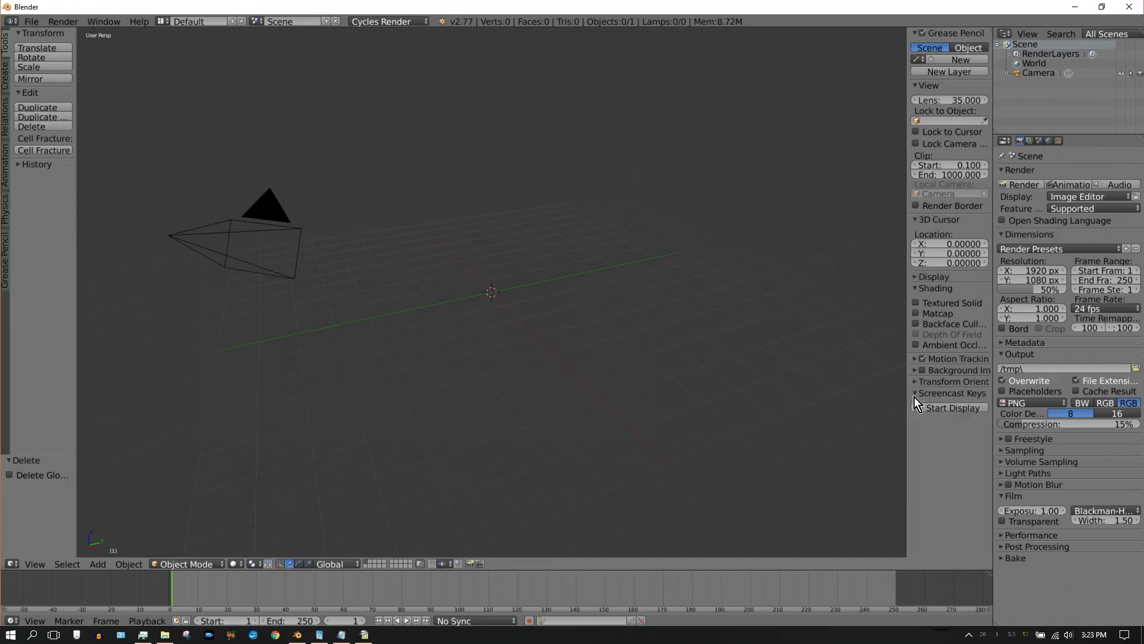
left_click(941, 407)
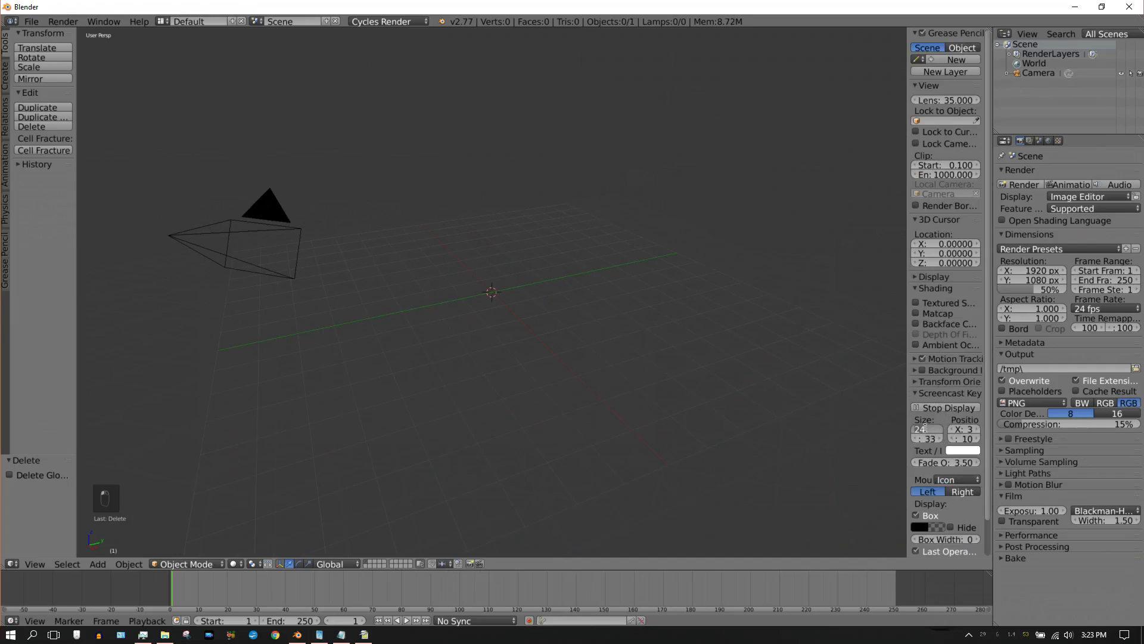
left_click(926, 429)
type("50")
key("Return")
left_click(928, 440)
type("100")
key("Return")
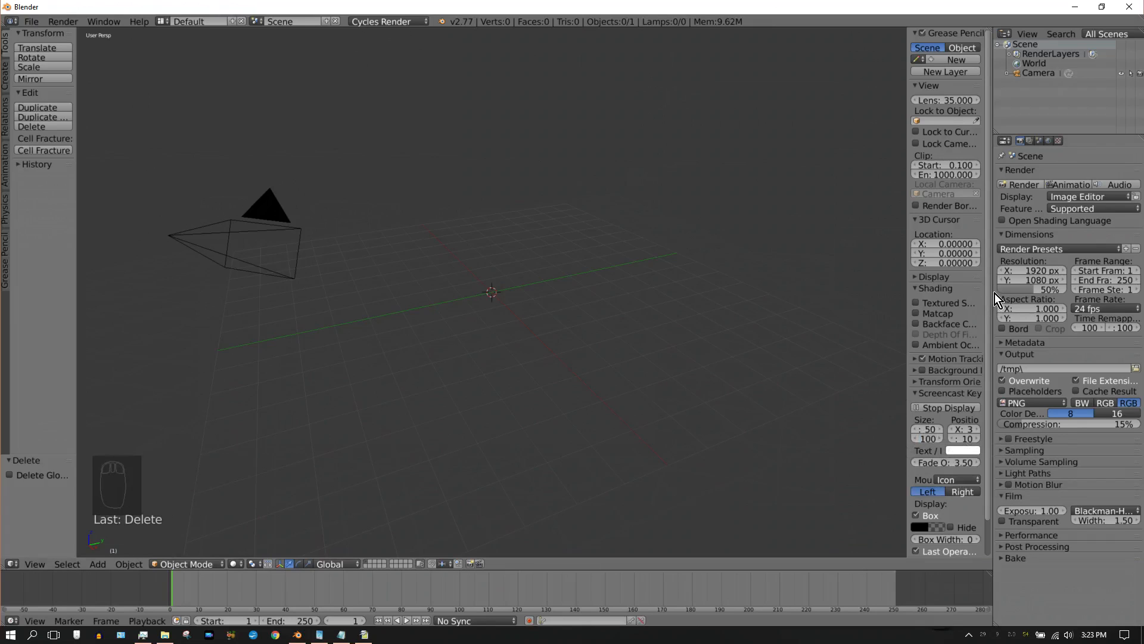
left_click_drag(992, 293, 916, 292)
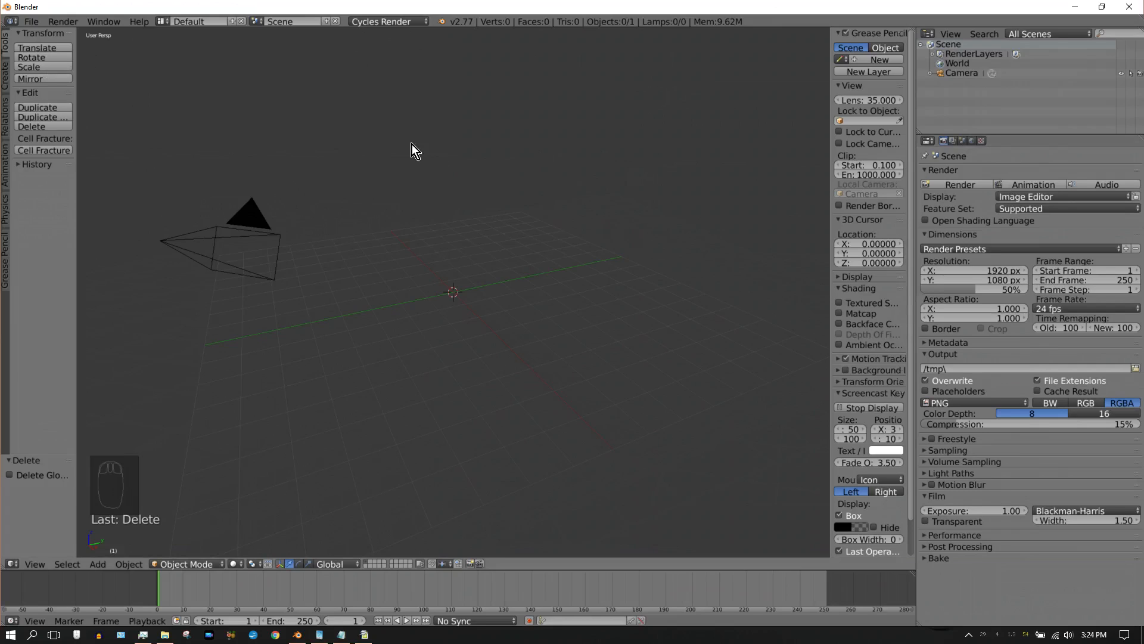
Save the file as Particle Text Tutorial.blend in the Particle Text Tutorial folder.
left_click(32, 22)
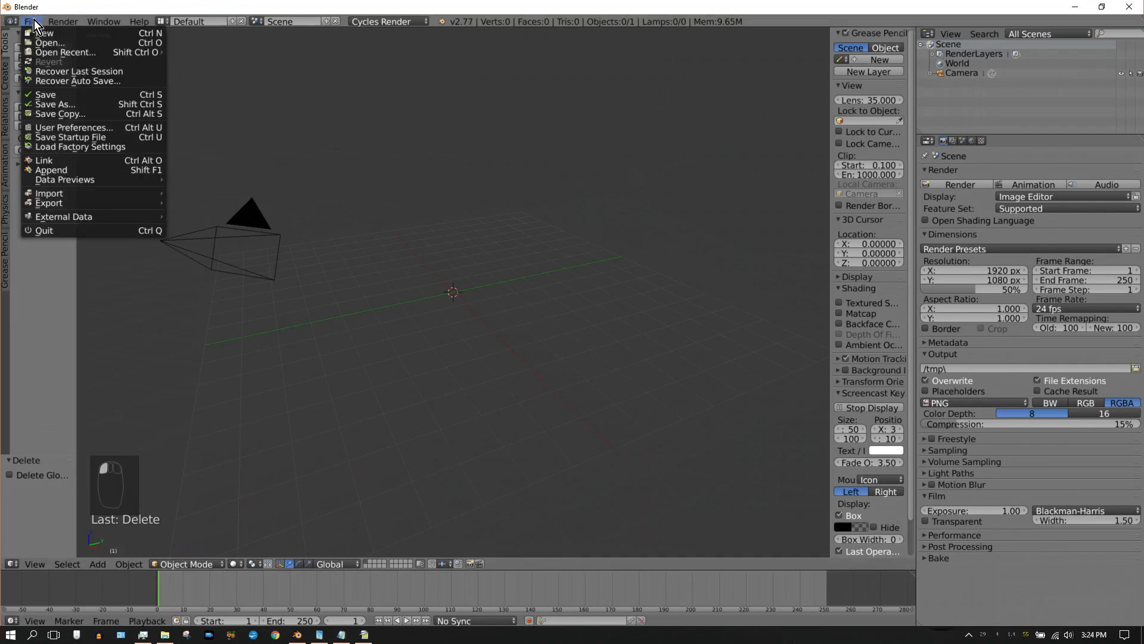
left_click(55, 94)
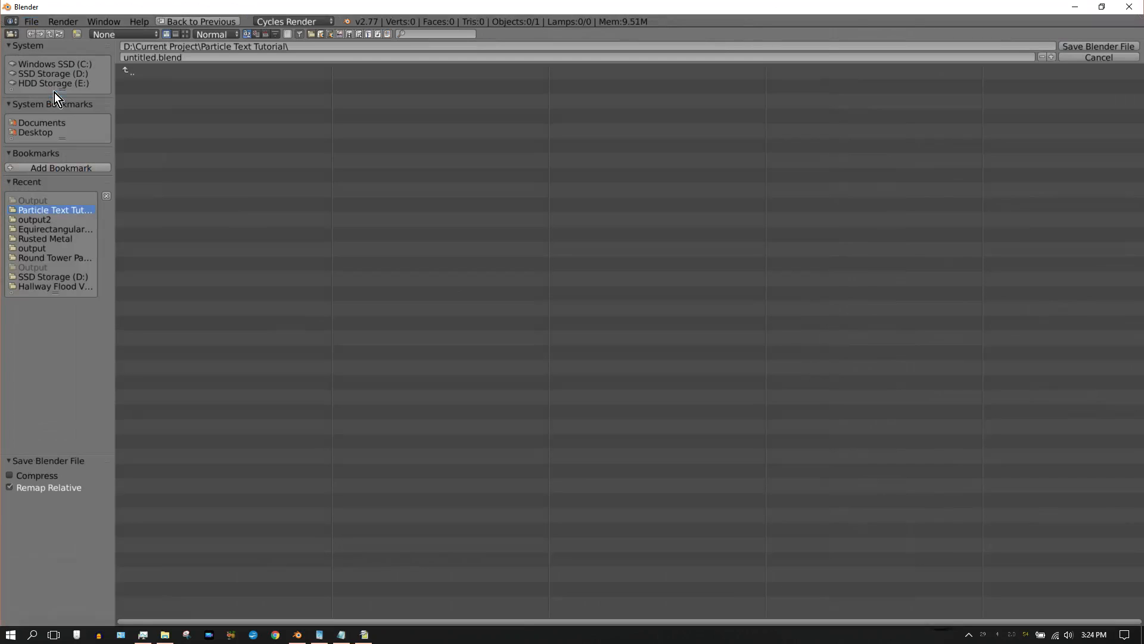
left_click(159, 59)
type("Particle Text Tutorial")
key("Return")
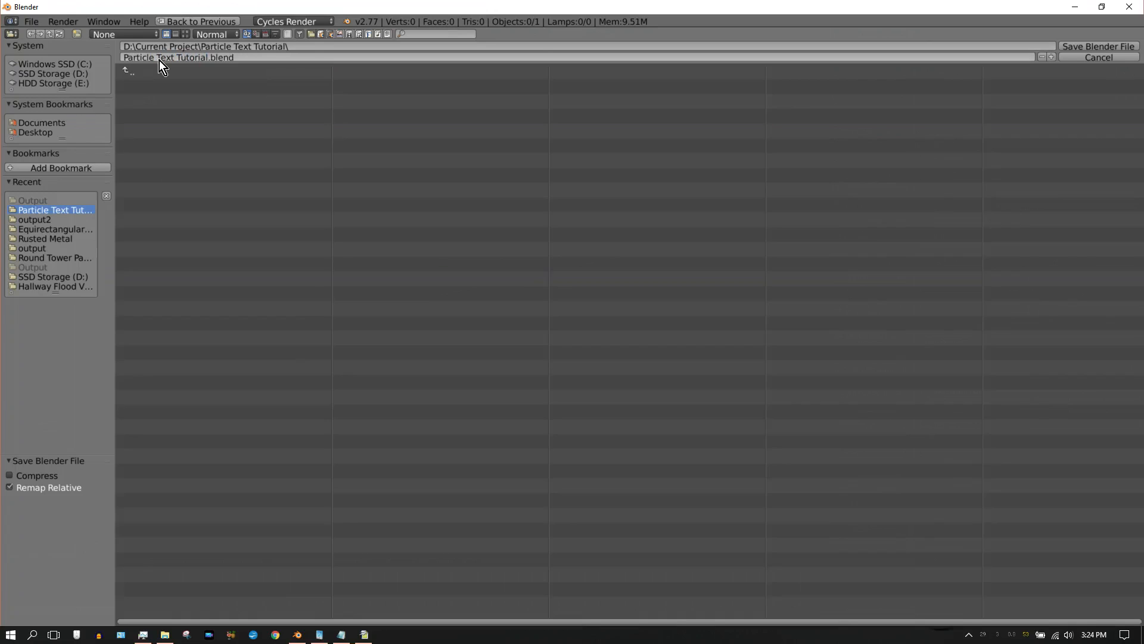
left_click(1114, 46)
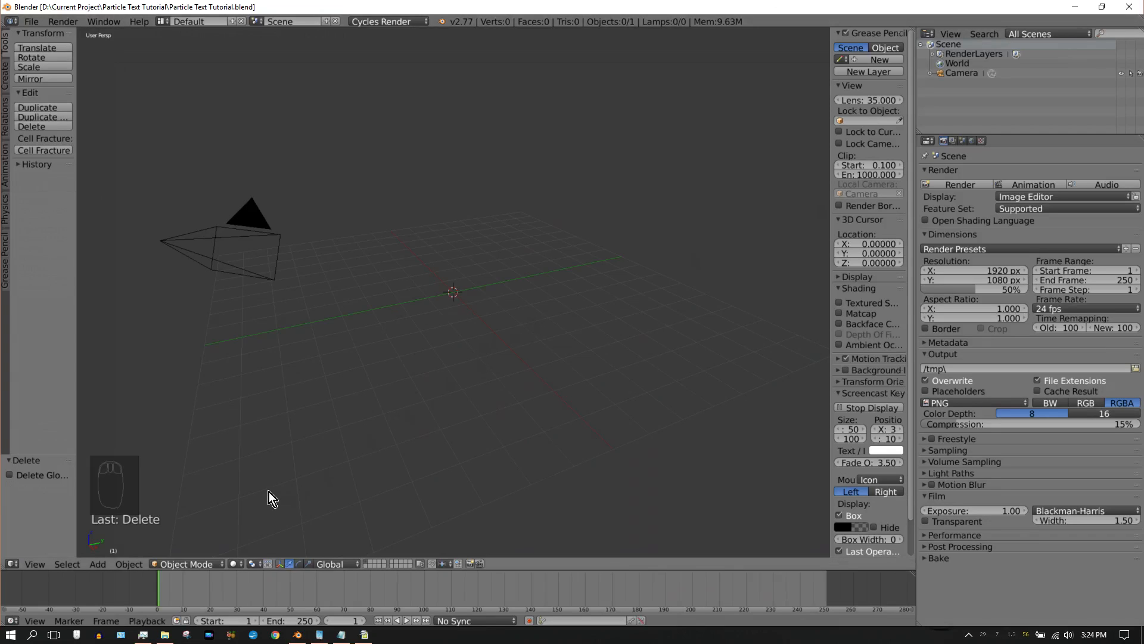
Add a mesh plane as the floor and set its X and Y dimensions to 100.
left_click(97, 565)
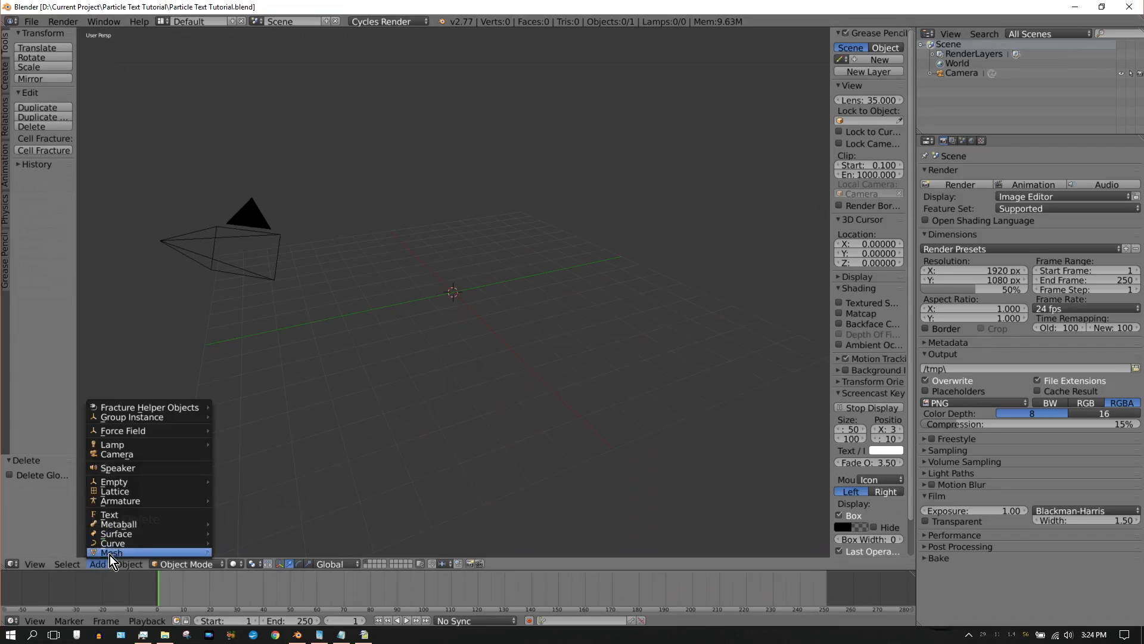
mouse_move(109, 554)
left_click(245, 444)
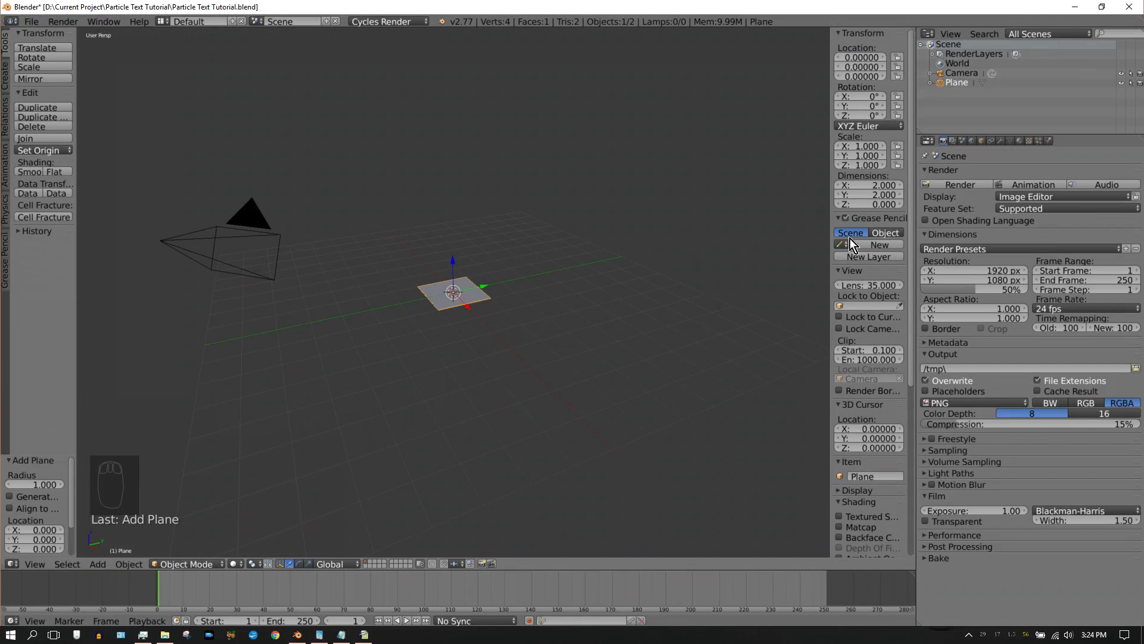
left_click(867, 184)
type("100")
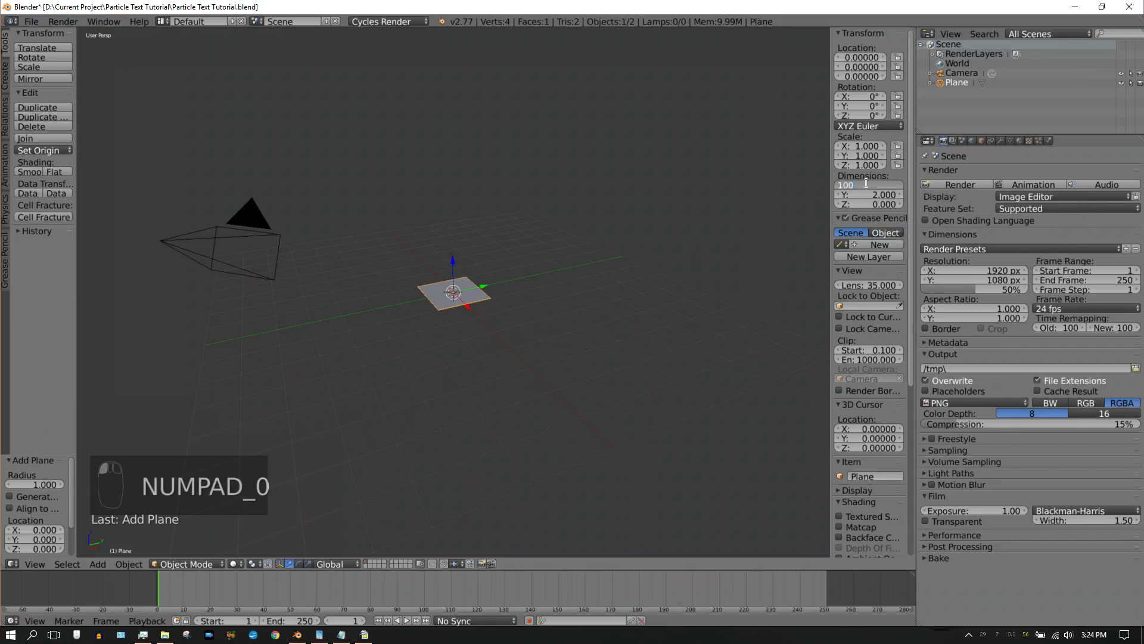
key("Return")
left_click(868, 194)
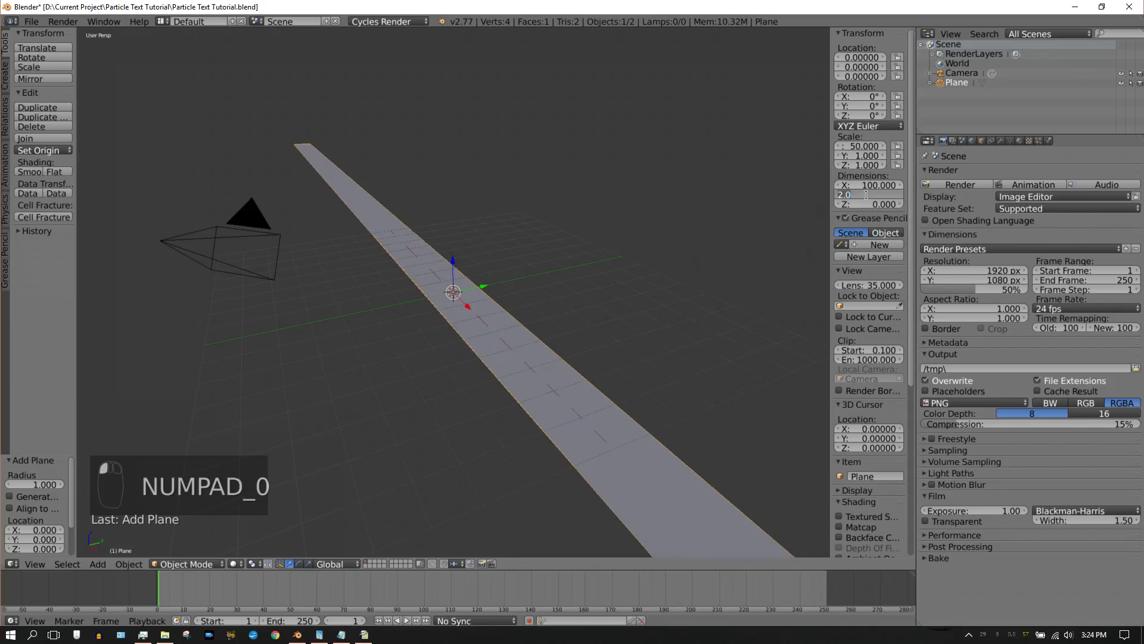
type("100")
key("Return")
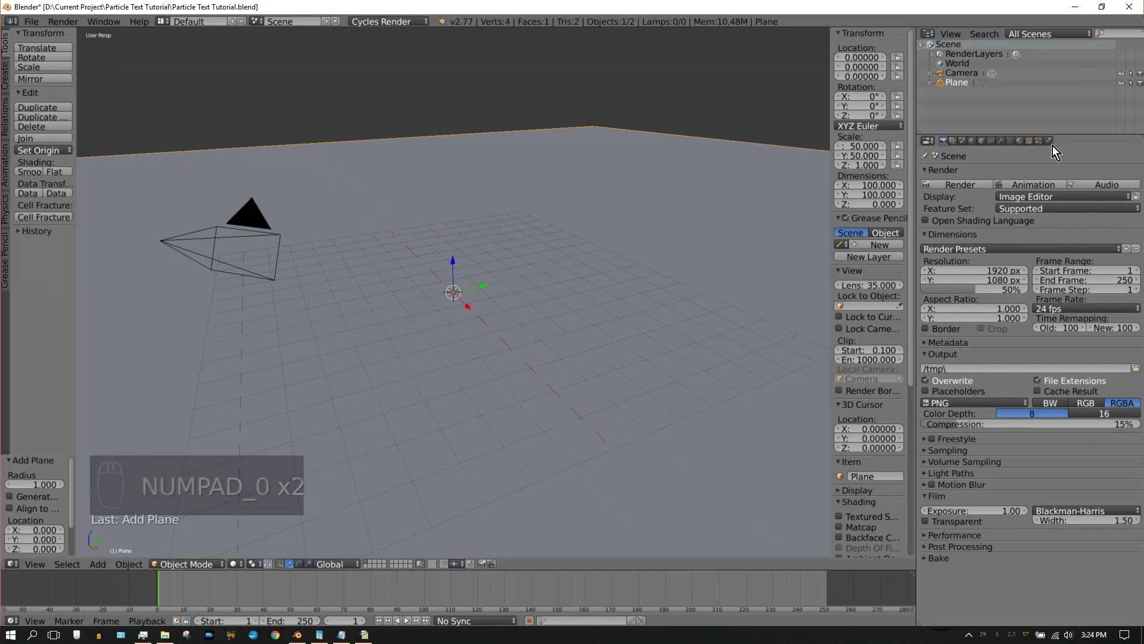
Give the plane a new material with a Mix Shader surface and set its factor to 0.1.
left_click(1019, 141)
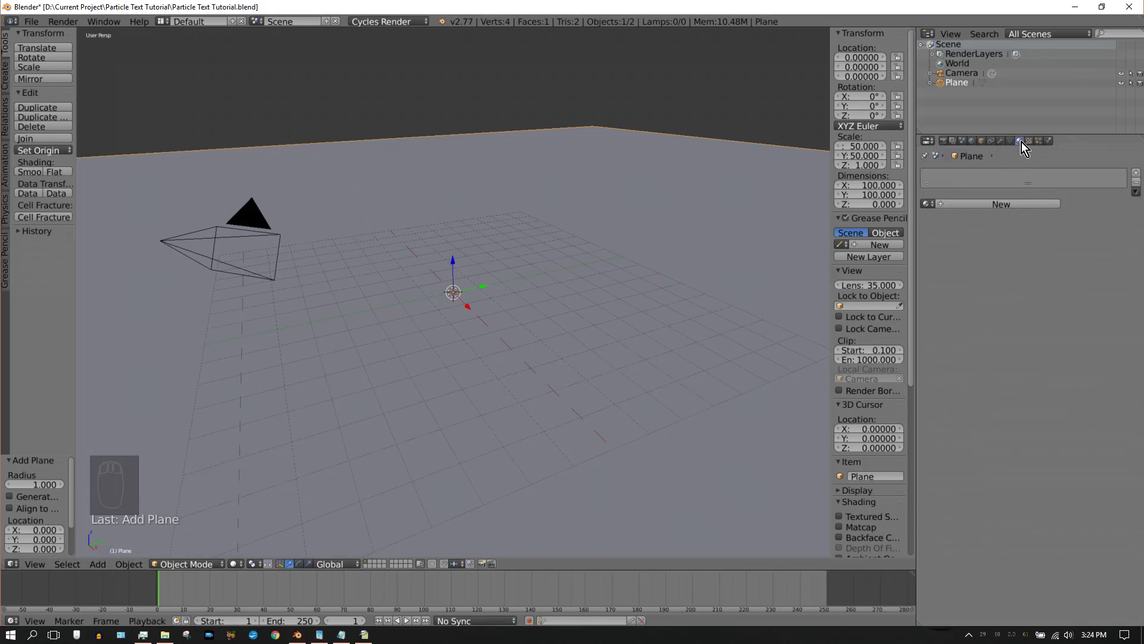
left_click(989, 205)
left_click(1046, 256)
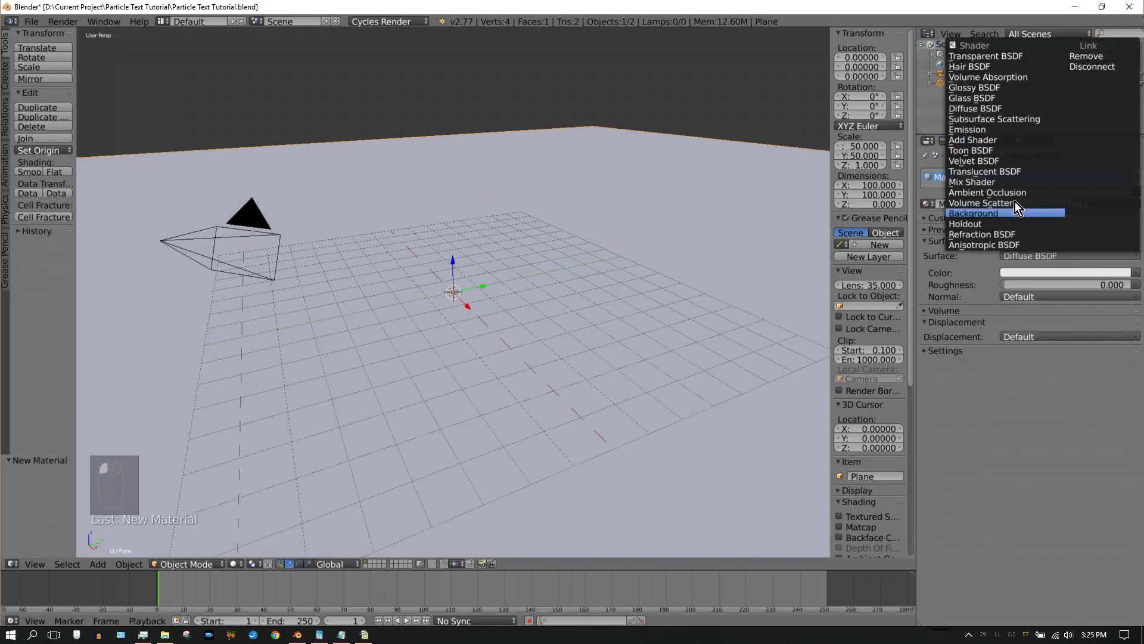
left_click(983, 181)
left_click(1059, 271)
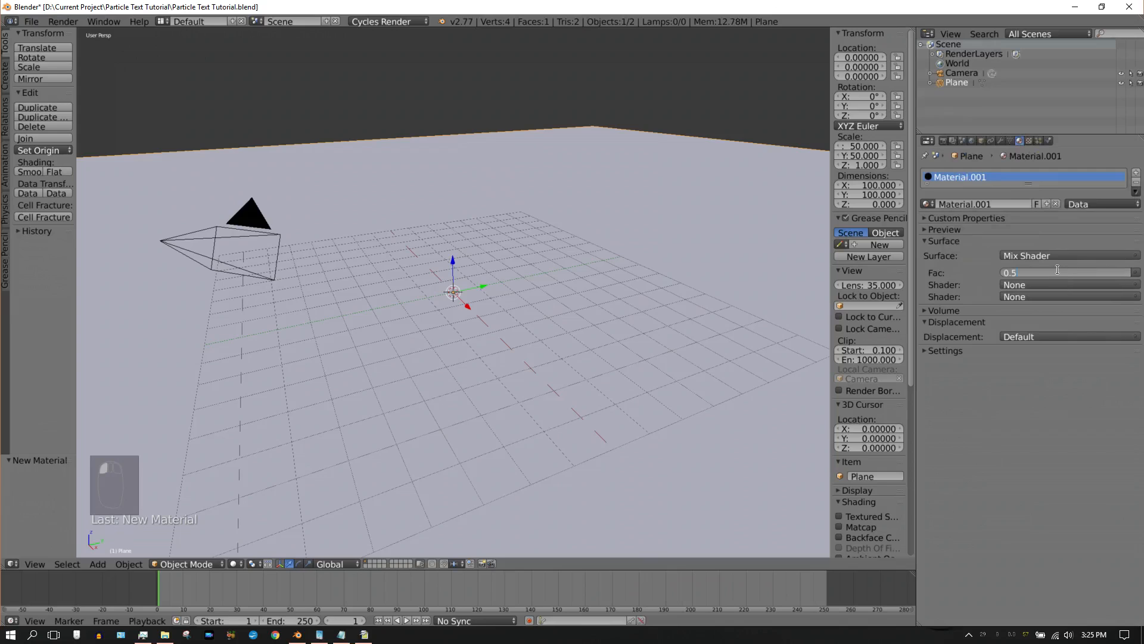
type("0.1")
key("Return")
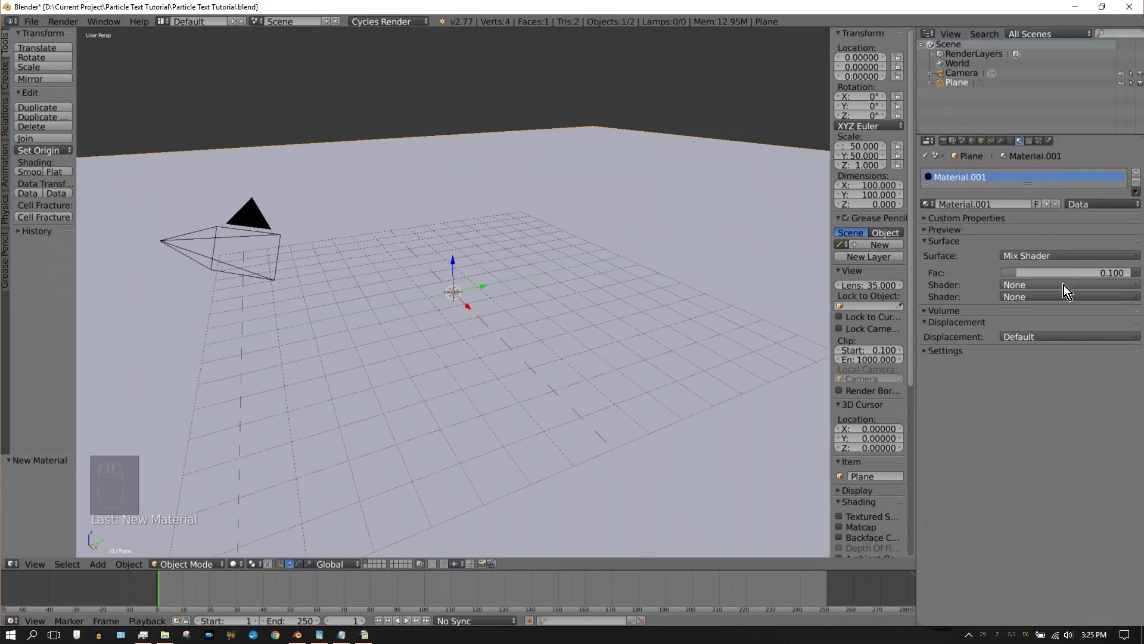
Assign a Diffuse BSDF to the mix's first shader slot and make its color black.
left_click(1056, 286)
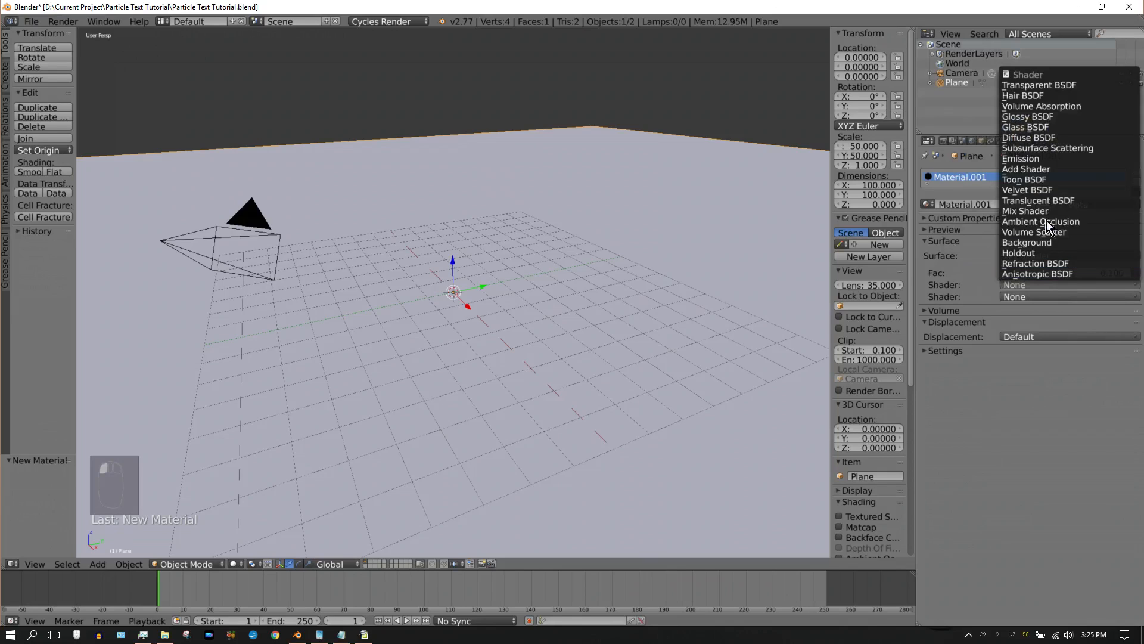
left_click(1035, 137)
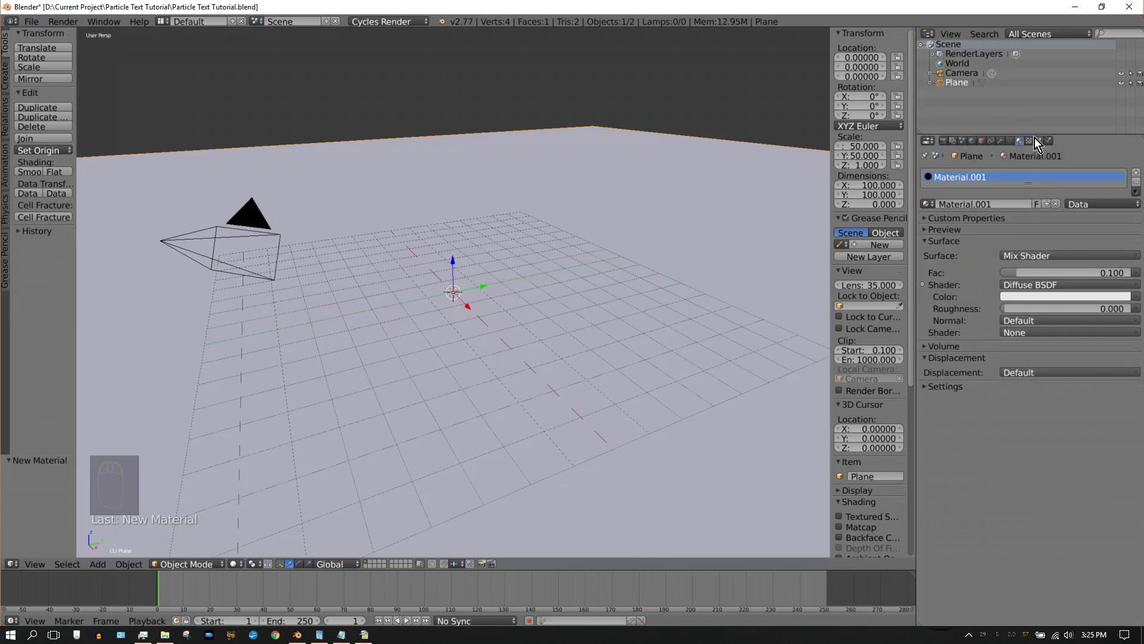
left_click(1085, 295)
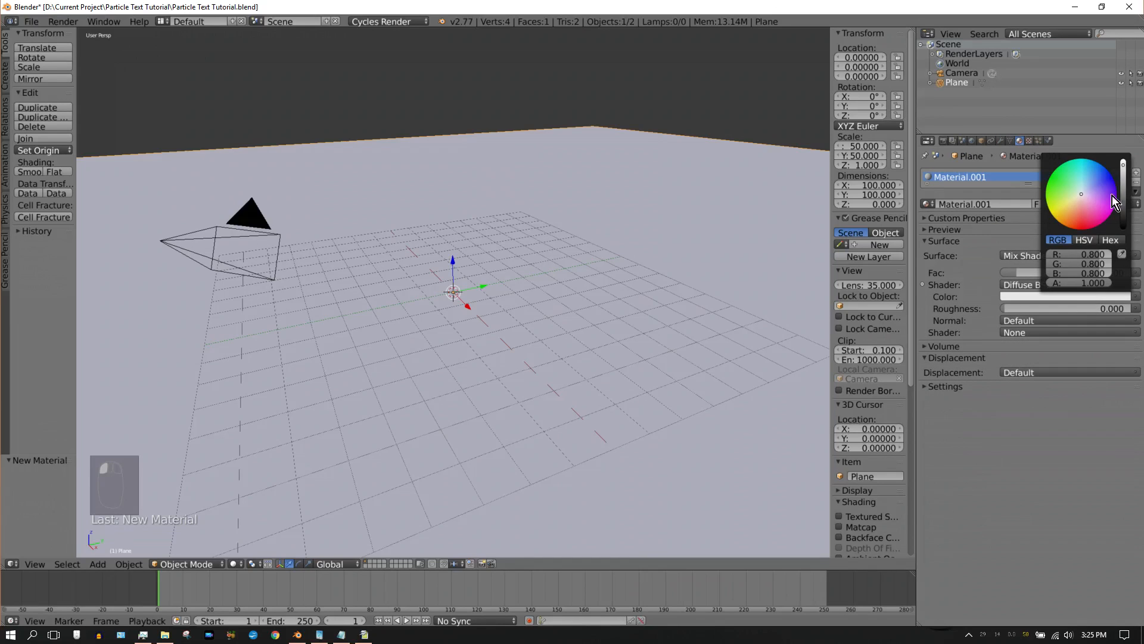
left_click_drag(1125, 169, 1125, 228)
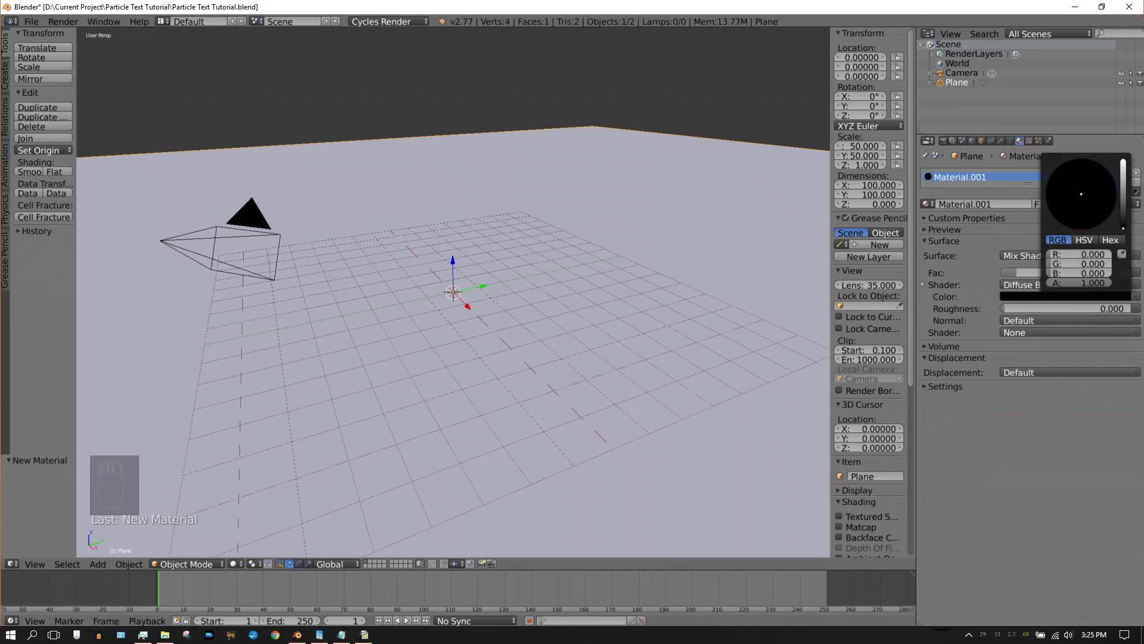
Assign a Glossy BSDF to the mix's second shader slot and set its roughness to 0.01.
left_click(1027, 333)
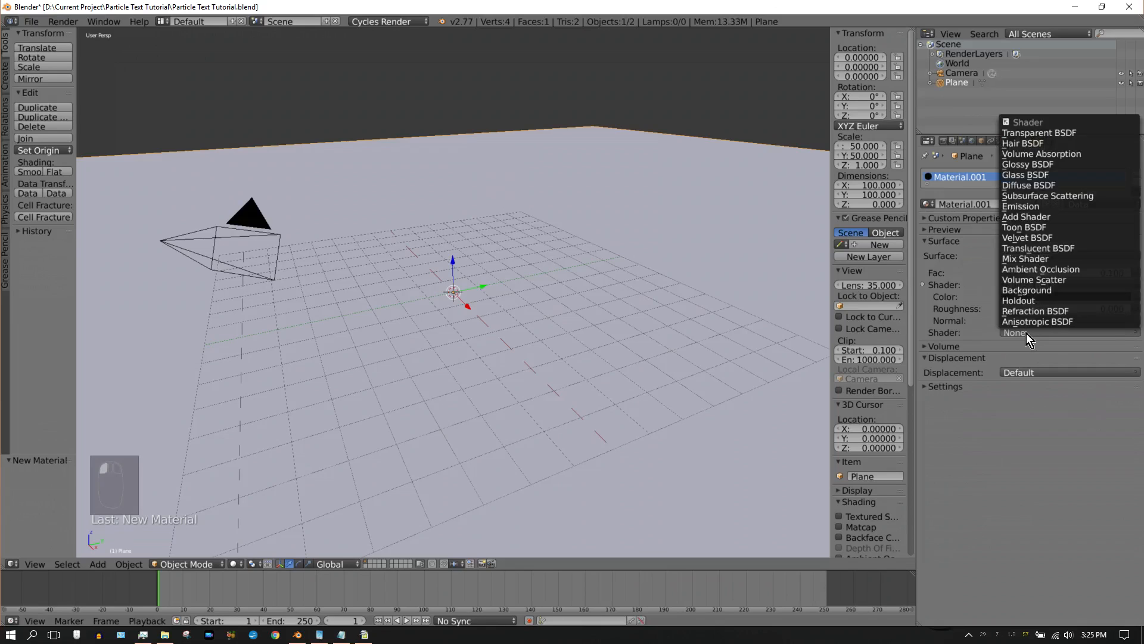
left_click(1039, 164)
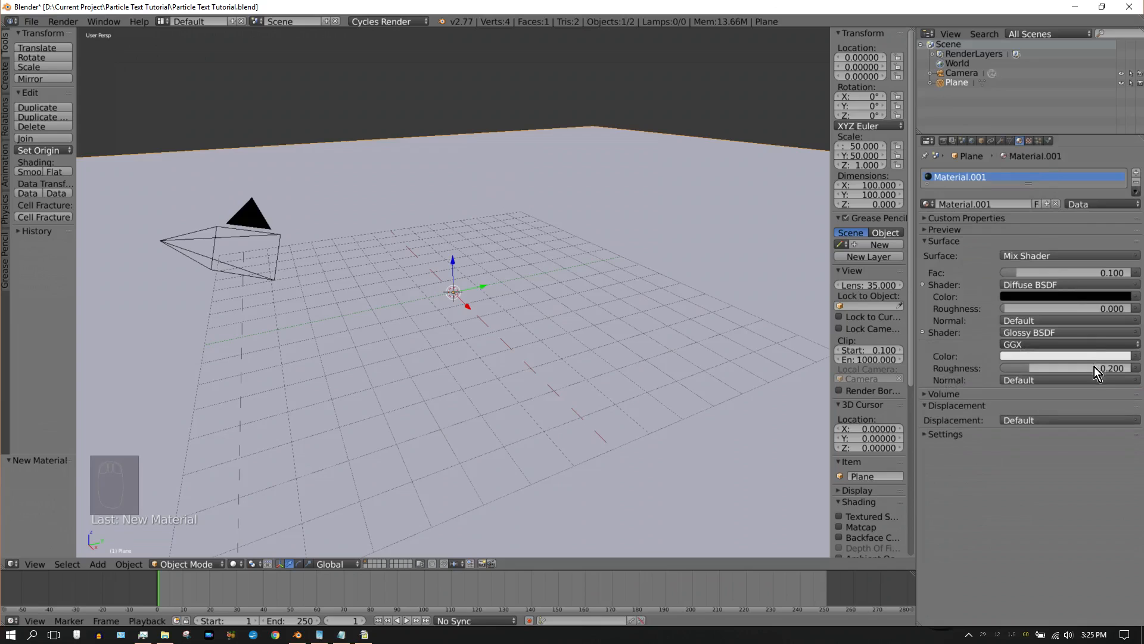
left_click(1059, 366)
key("BackSpace")
type(".01")
key("Return")
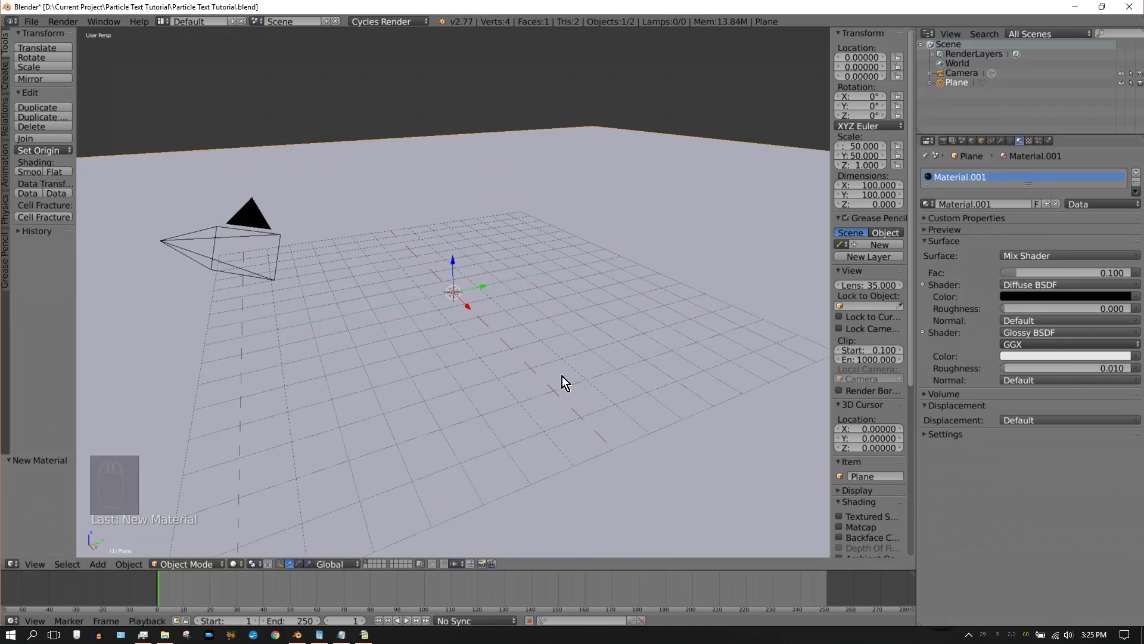
Enable Collision physics on the floor plane with a particle damping factor of 1.0 and a particle friction factor of 0.005.
left_click(1050, 145)
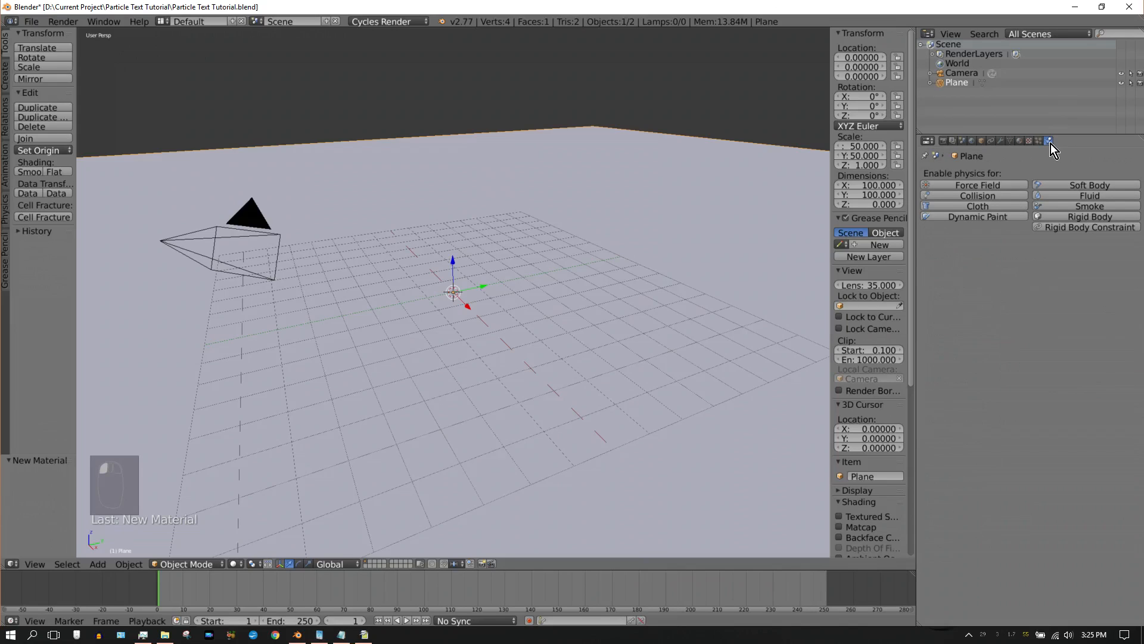
left_click(974, 197)
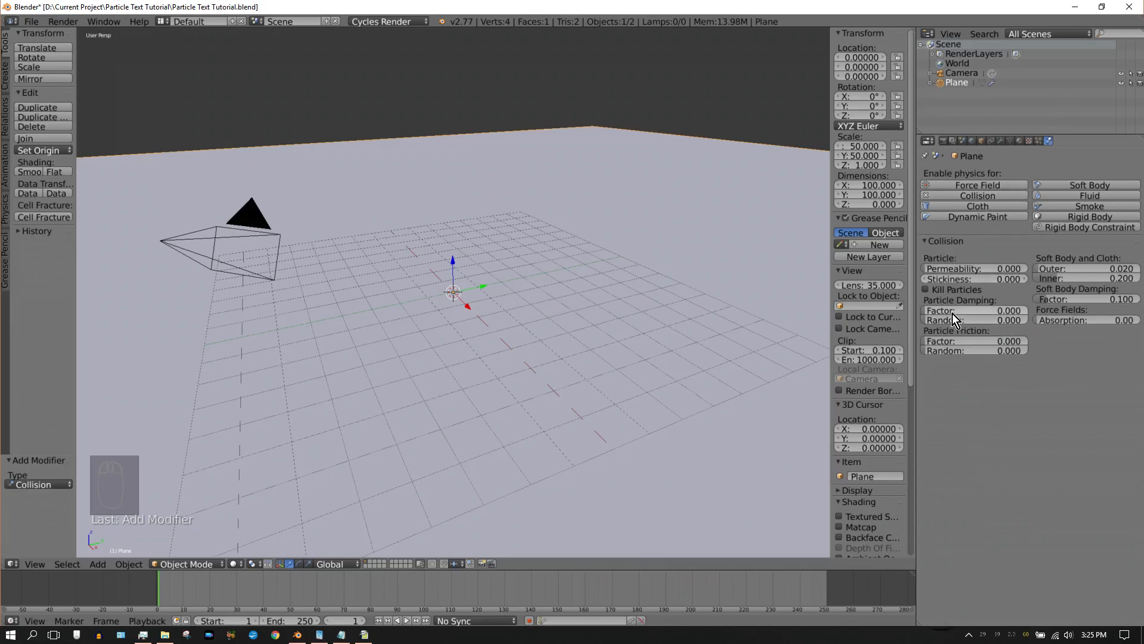
left_click_drag(947, 311, 1028, 310)
left_click(968, 341)
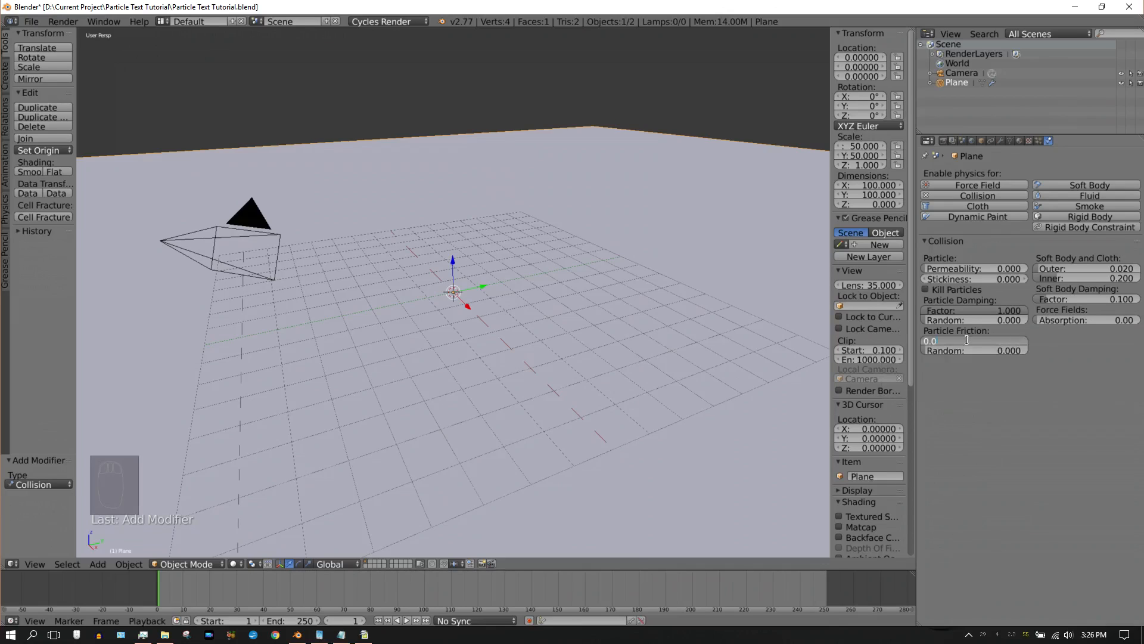
key("BackSpace")
key("Return")
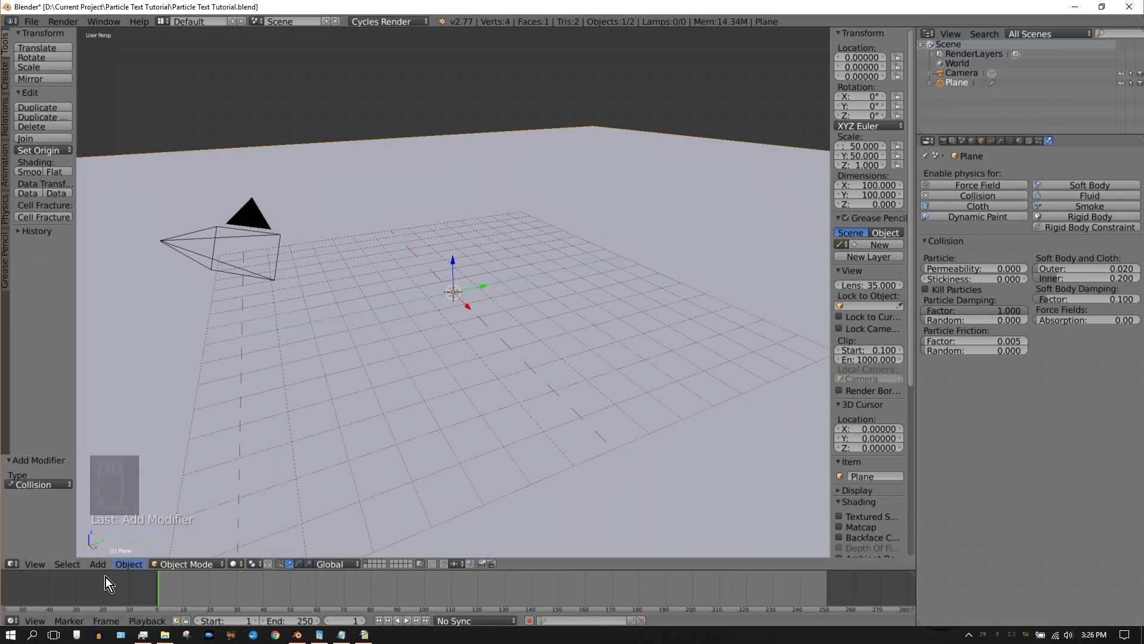
Add a text object at the world origin and rotate it 90° about the X axis so it stands upright.
left_click(97, 564)
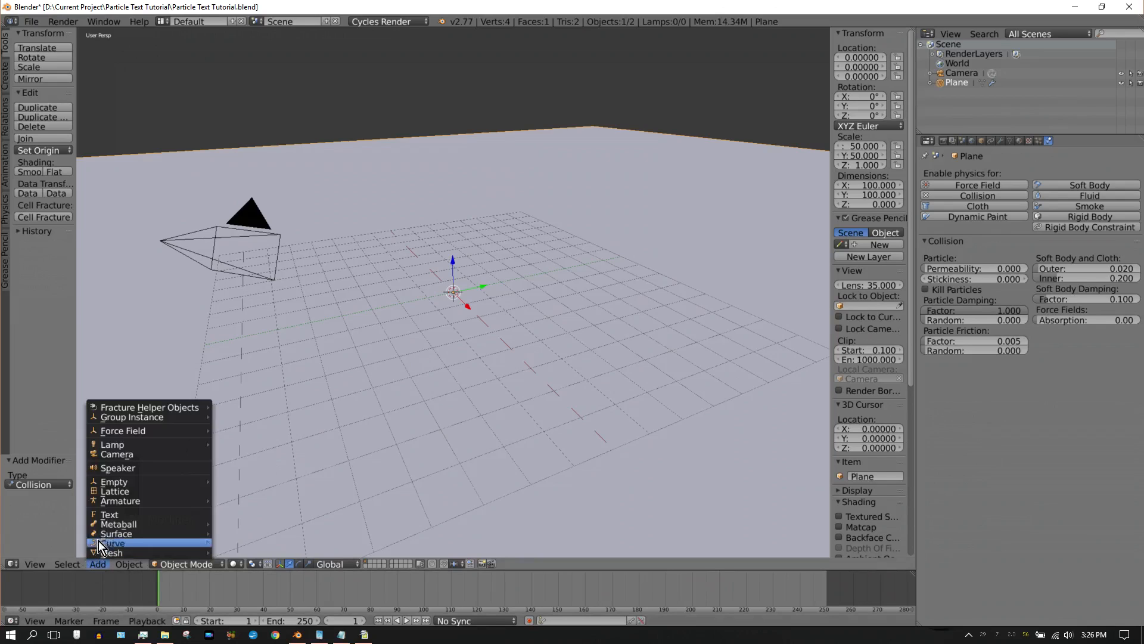
left_click(107, 514)
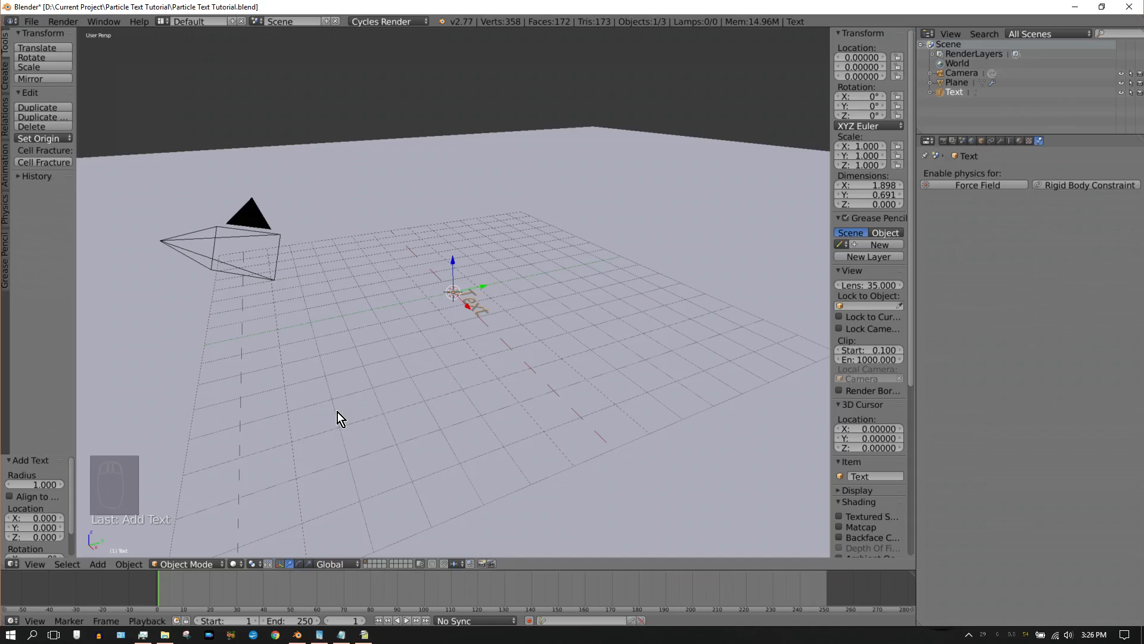
key("r")
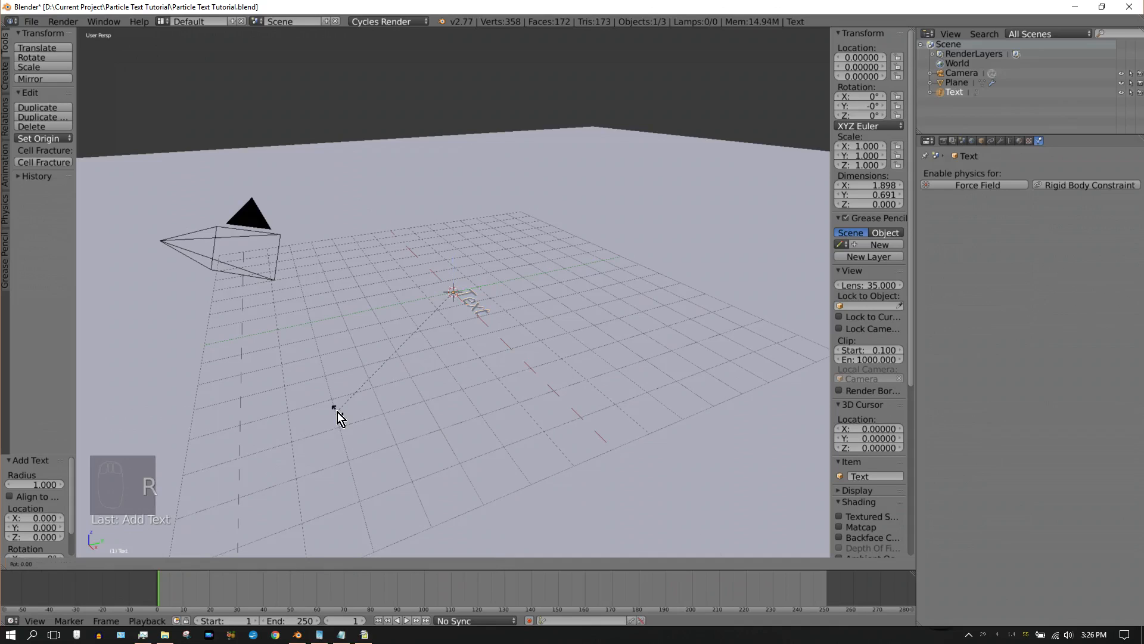
key("x")
key("9")
key("0")
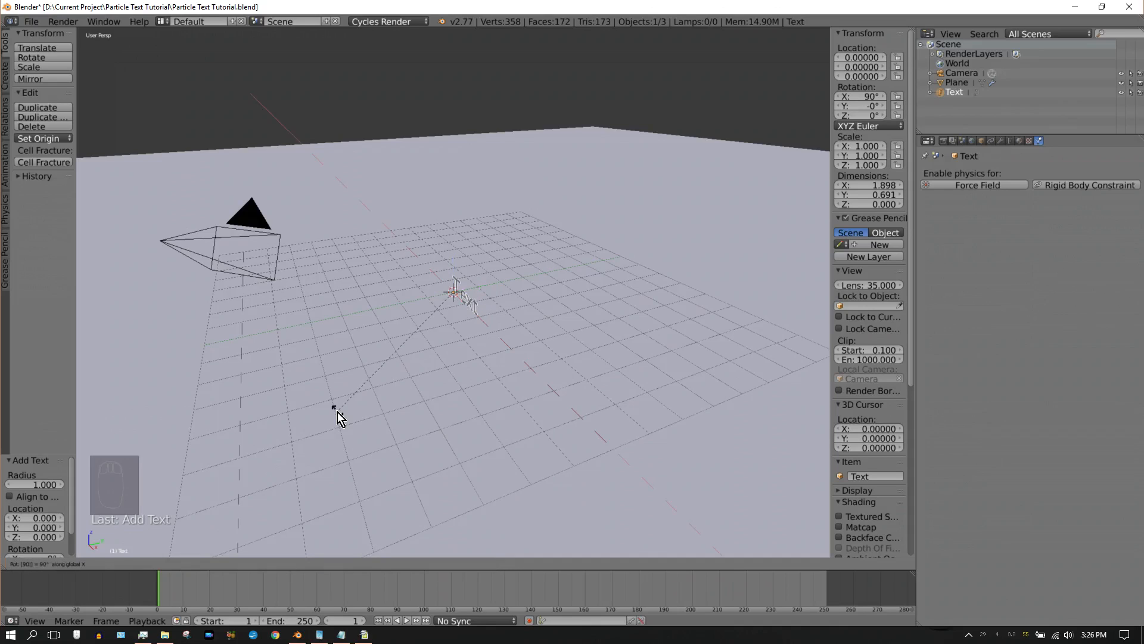
key("Return")
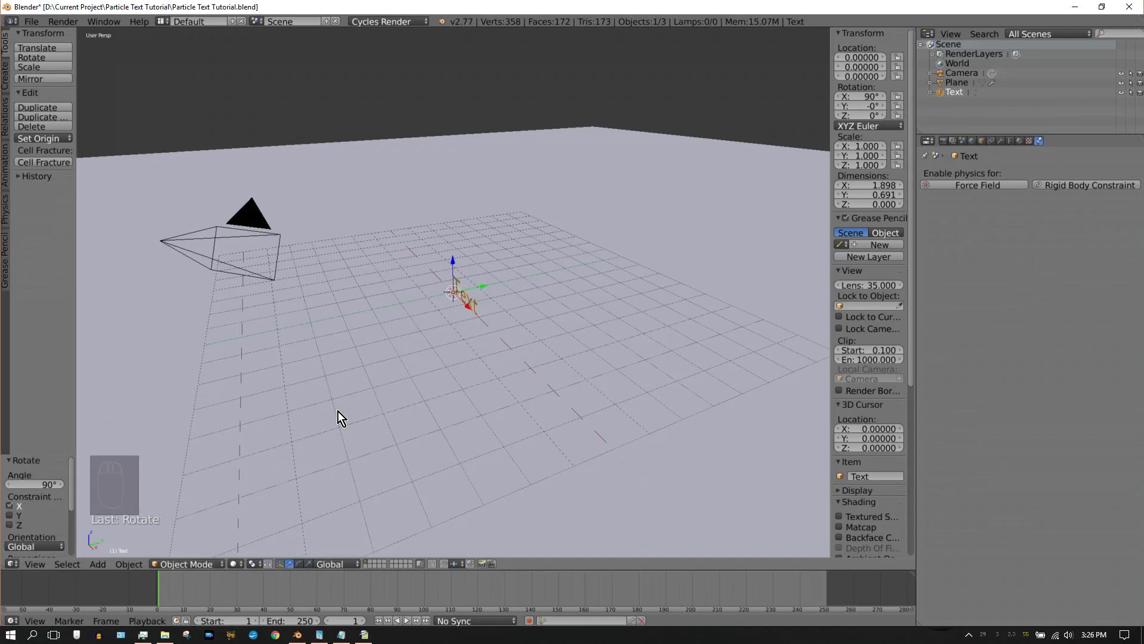
Replace the text object's default wording with BLENDER in capitals, working from the front view.
key("KP_1")
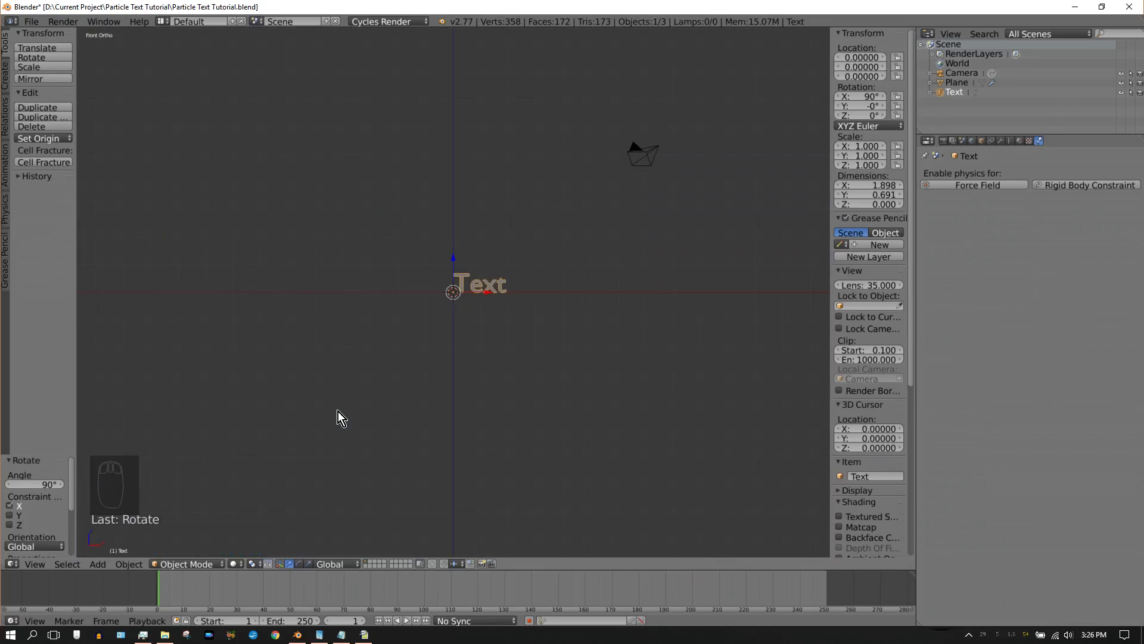
key("Tab")
key("BackSpace")
key("BackSpace")
key("BackSpace")
key("BackSpace")
key("BackSpace")
key("BackSpace")
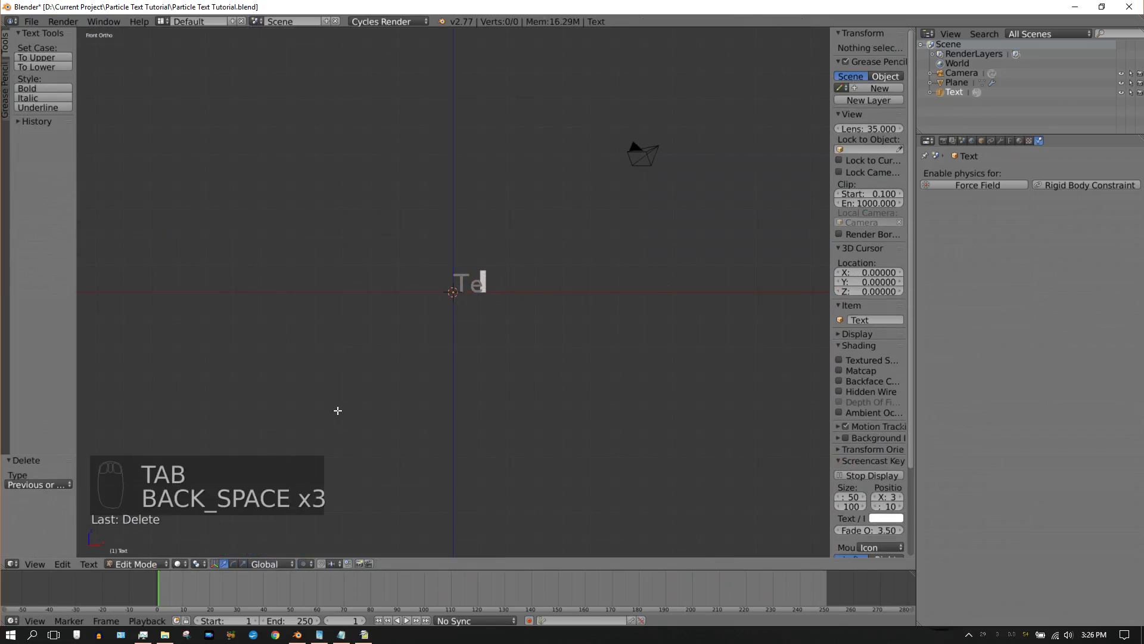
type("B")
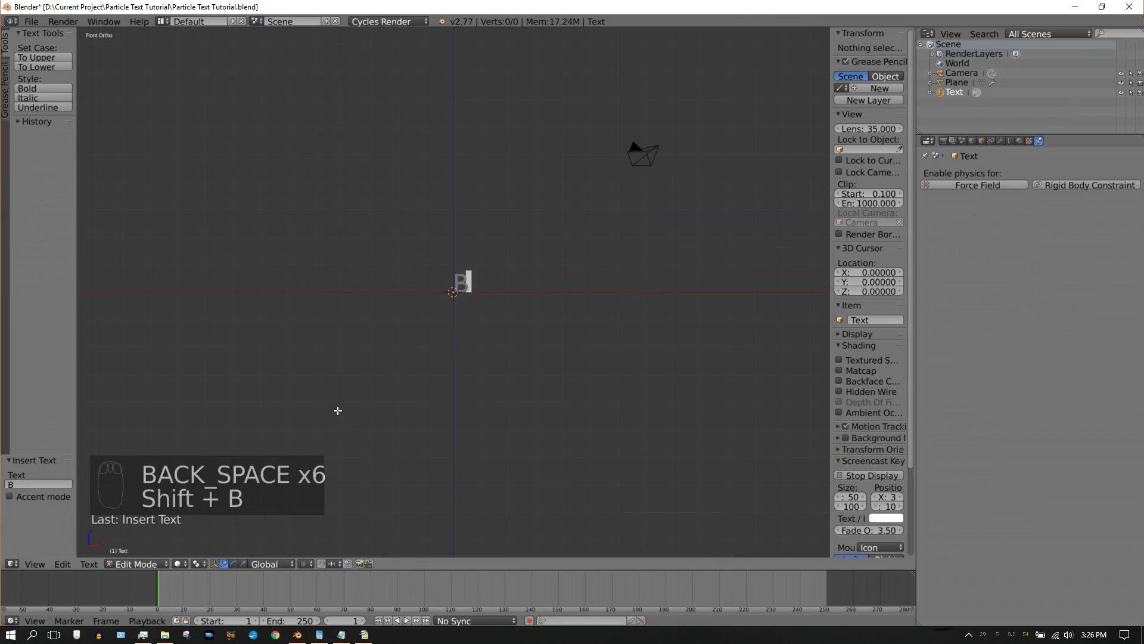
type("LENDER")
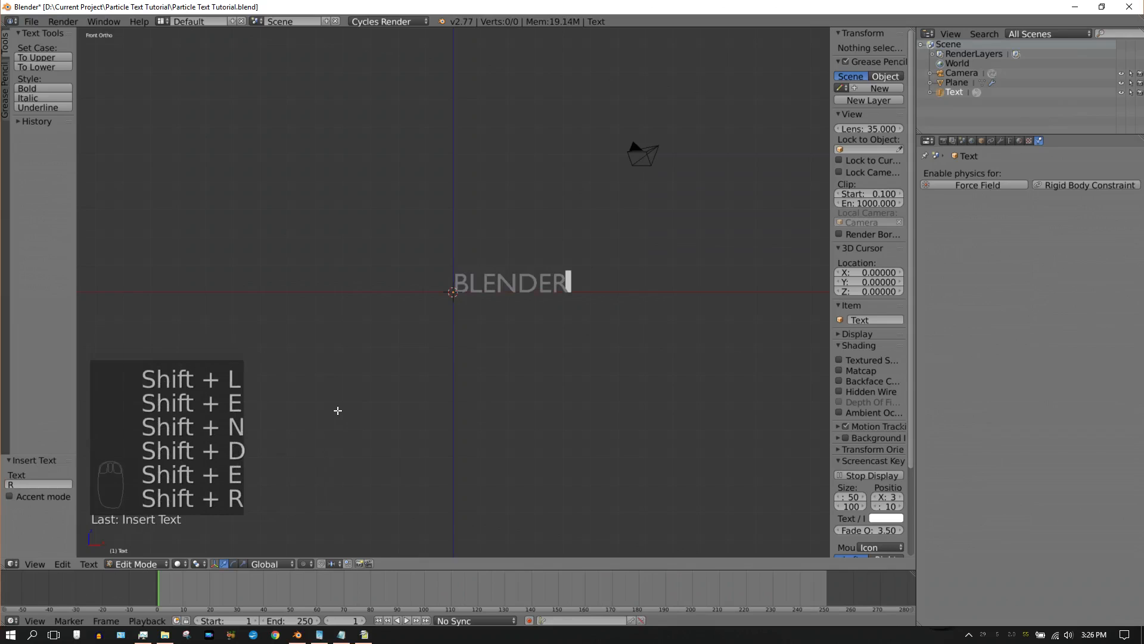
key("Tab")
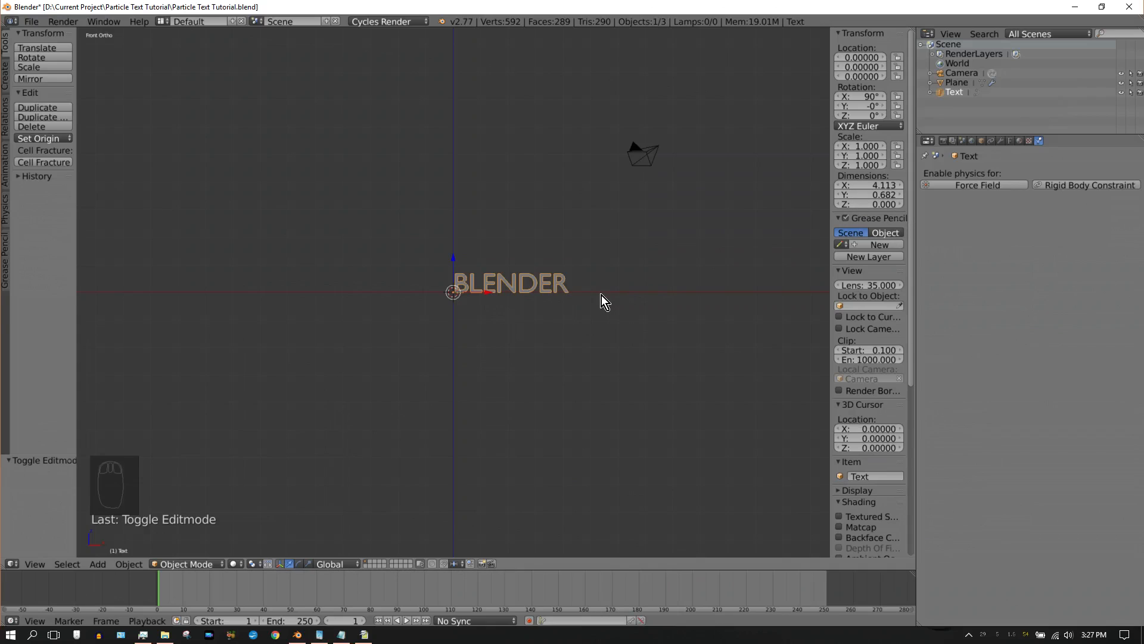
Scale the BLENDER text up uniformly by about 2.43, making it about 10 units wide.
key("s")
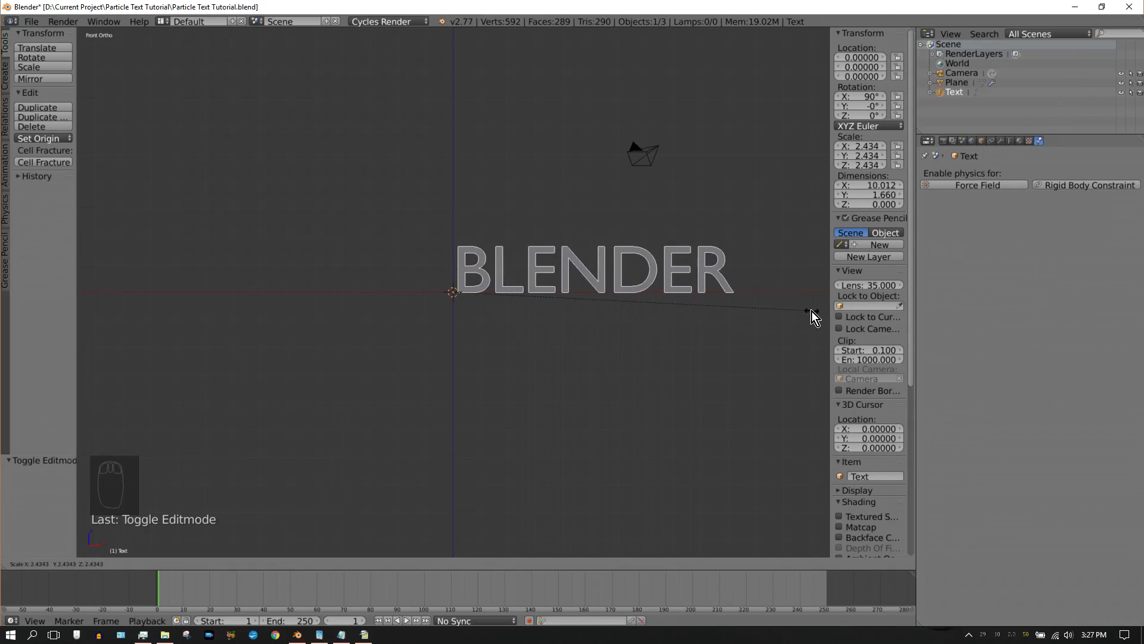
left_click(812, 311)
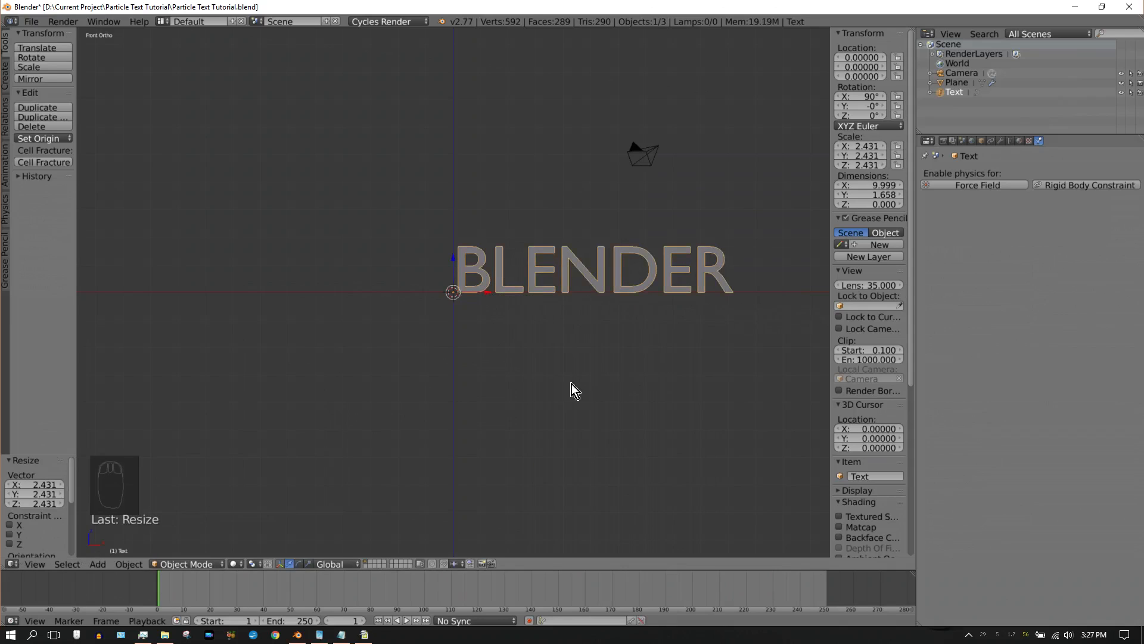
Set the text's origin to its geometry and move it about 5.17 units along negative X to center it on the scene.
left_click(65, 139)
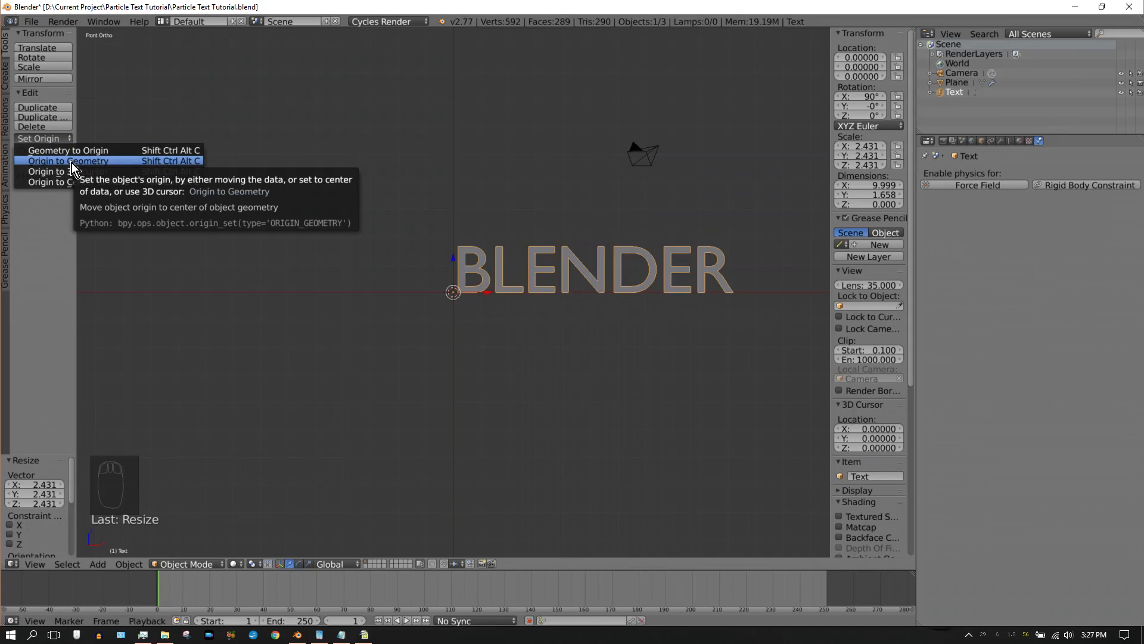
left_click(78, 165)
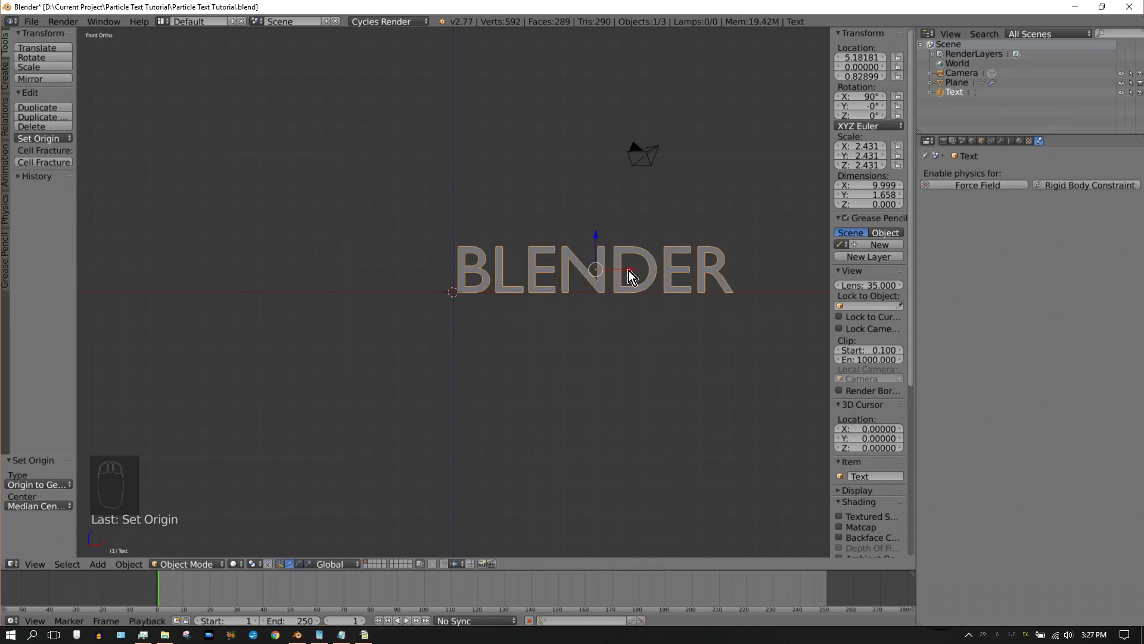
left_click_drag(629, 271, 487, 272)
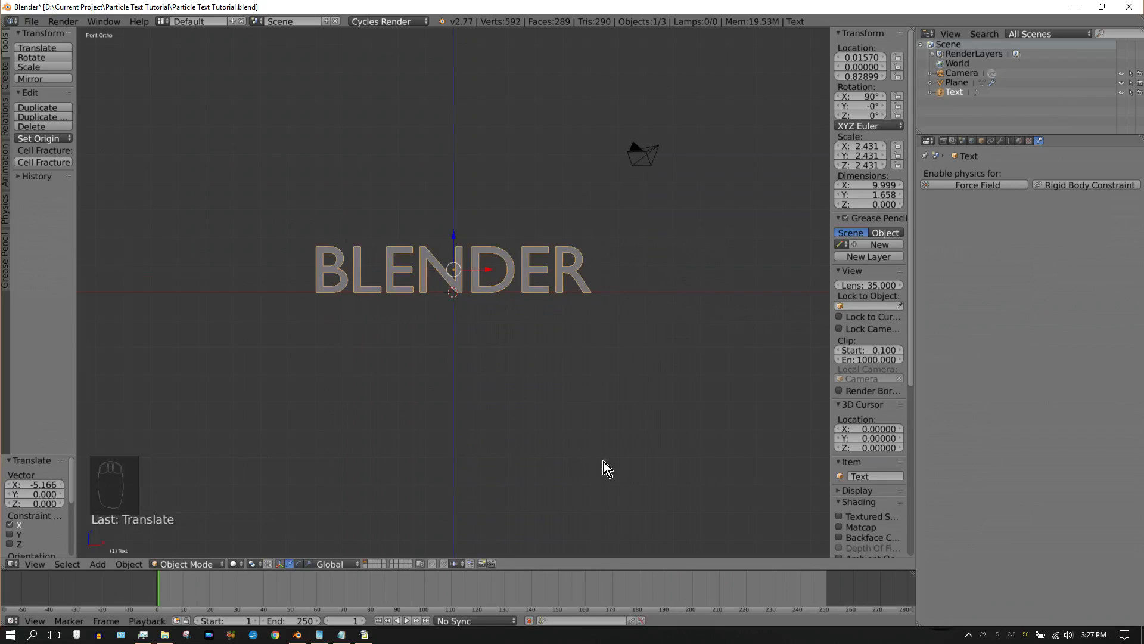
Extrude the BLENDER text by 0.1 and convert the text object to a mesh.
key("KP_8")
key("KP_8")
key("KP_8")
key("KP_8")
key("KP_8")
key("KP_8")
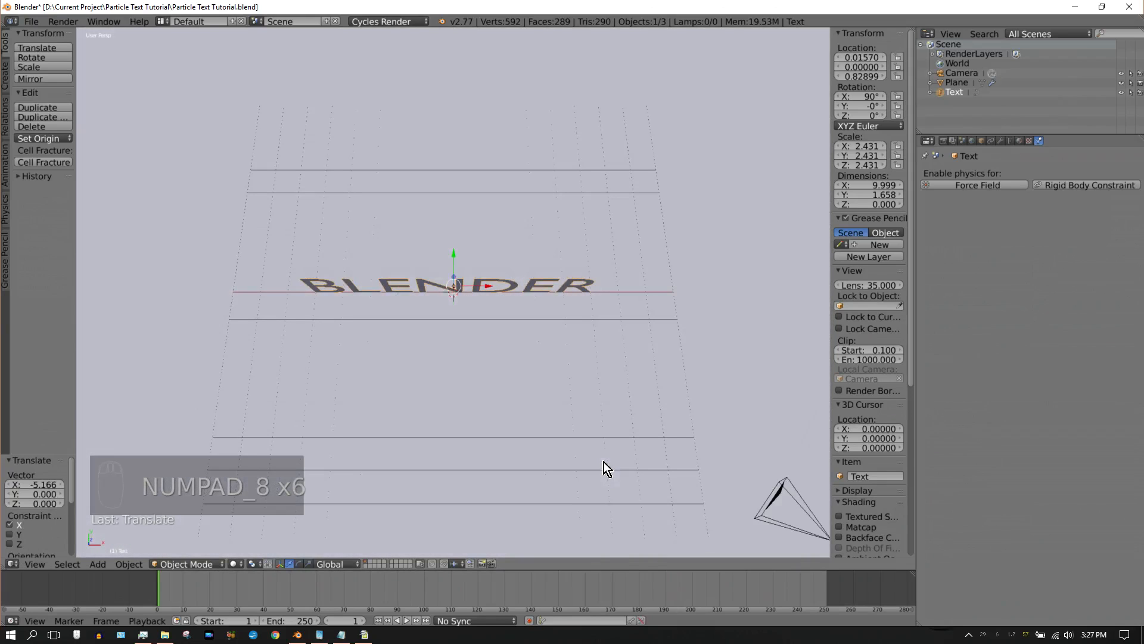
left_click(1011, 141)
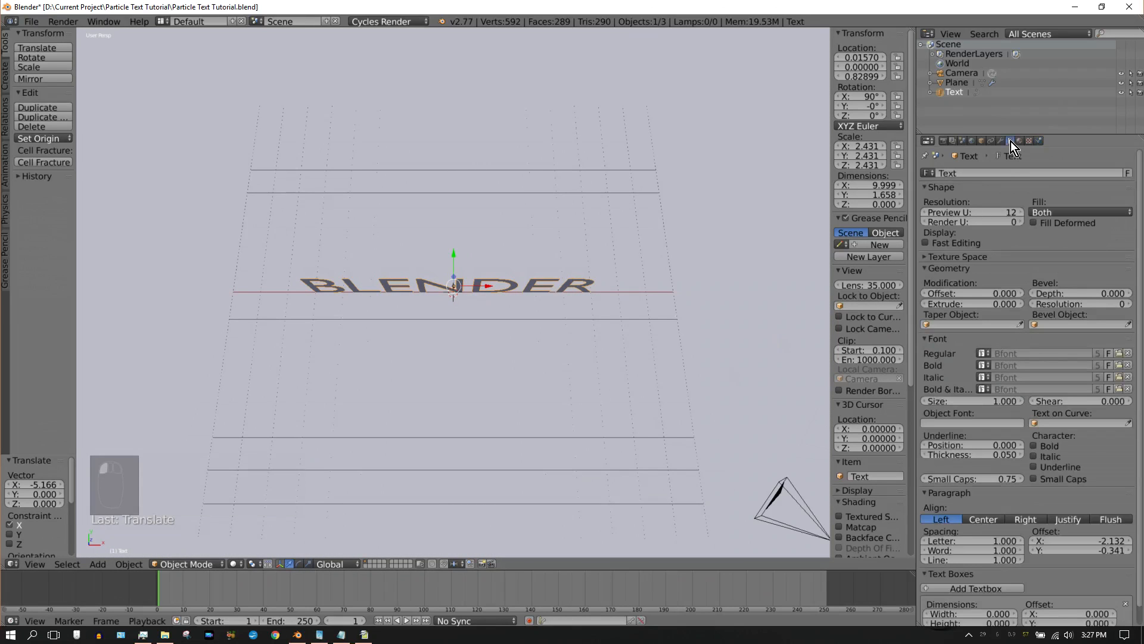
left_click(979, 303)
type("0.1")
key("Return")
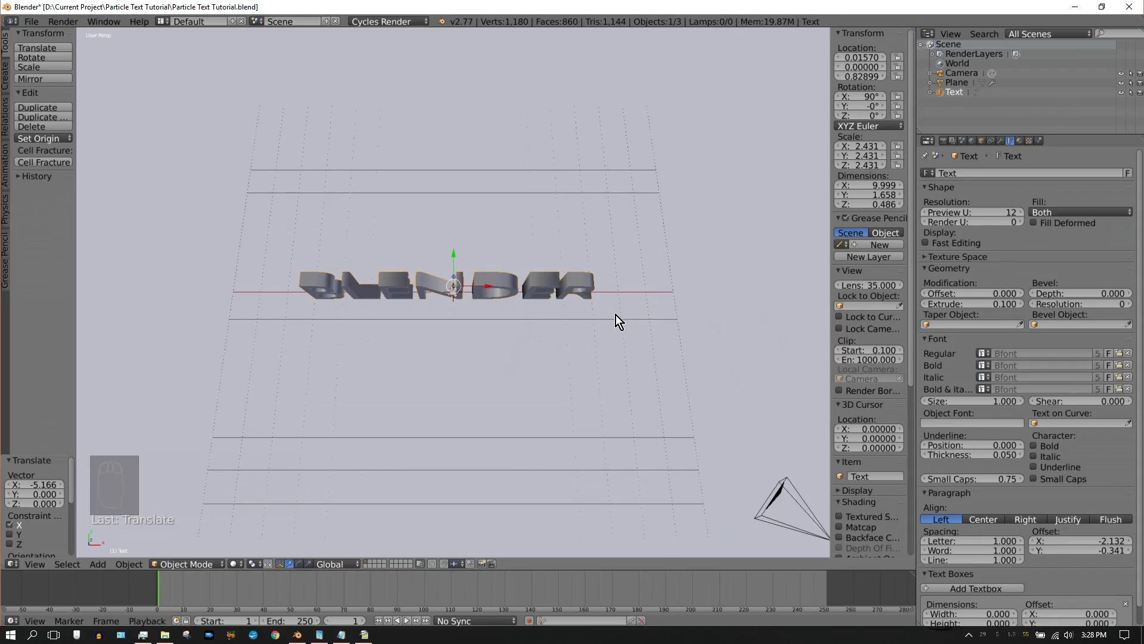
key("alt+c")
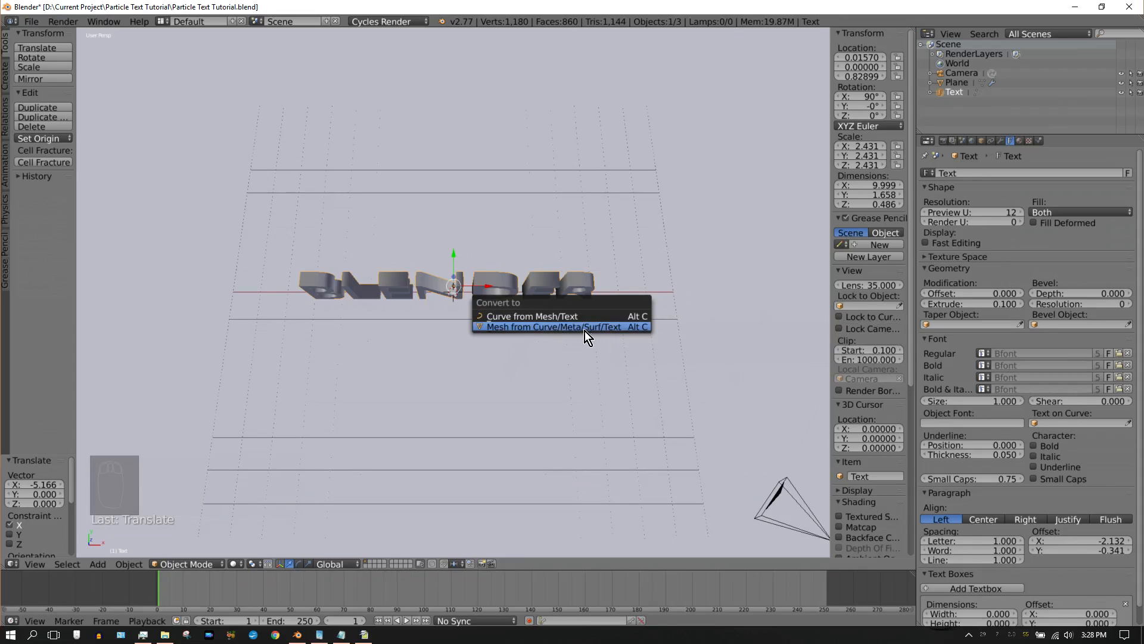
left_click(592, 329)
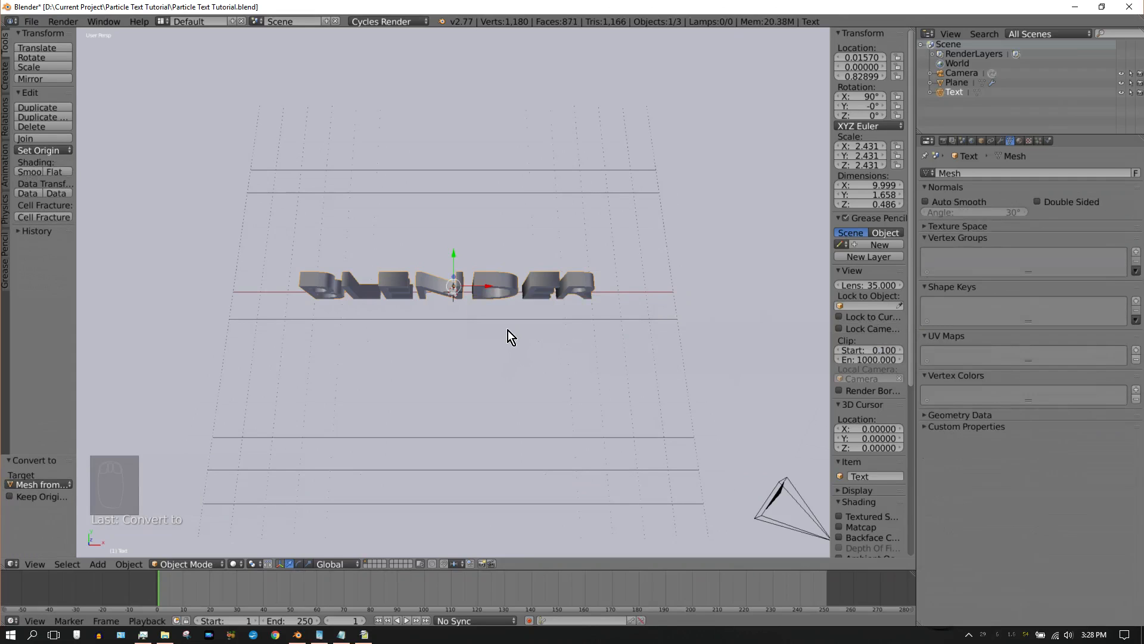
Switch the viewport to wireframe shading and frame the BLENDER mesh centered and close up.
left_click(234, 563)
left_click(256, 542)
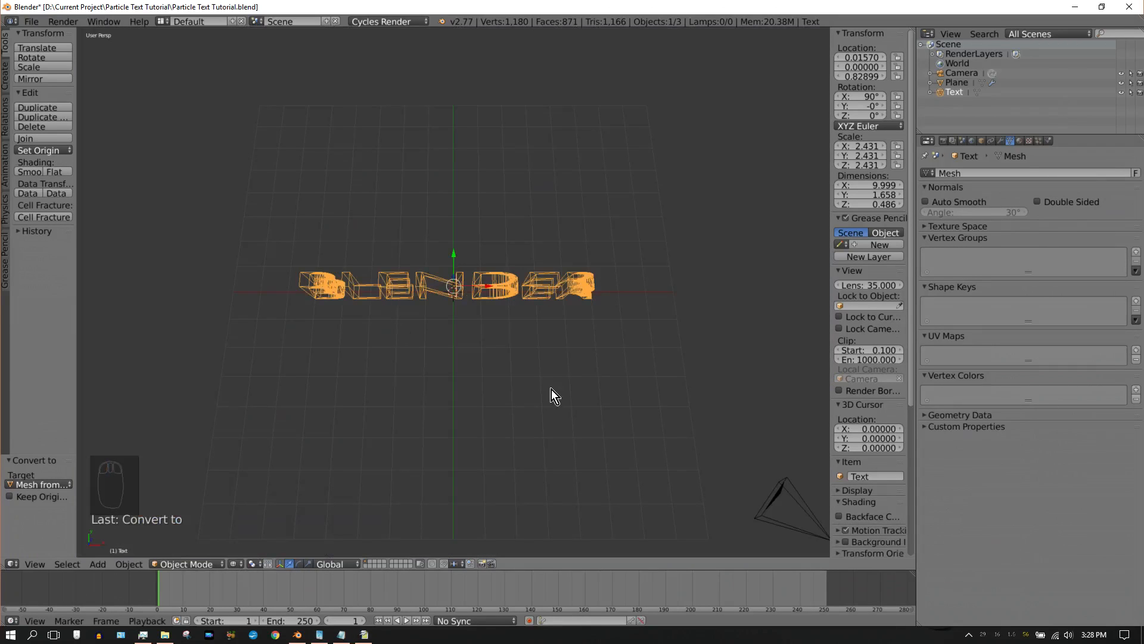
key("KP_2")
key("KP_2")
key("KP_2")
key("KP_2")
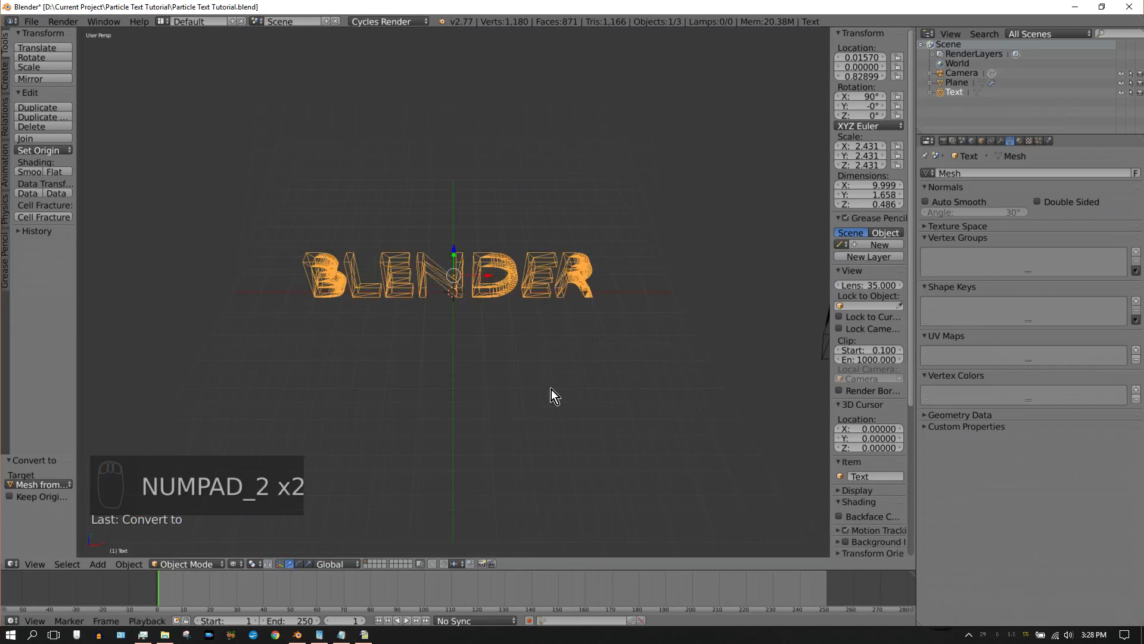
key("KP_Add")
key("KP_Add")
key("KP_Add")
key("KP_Add")
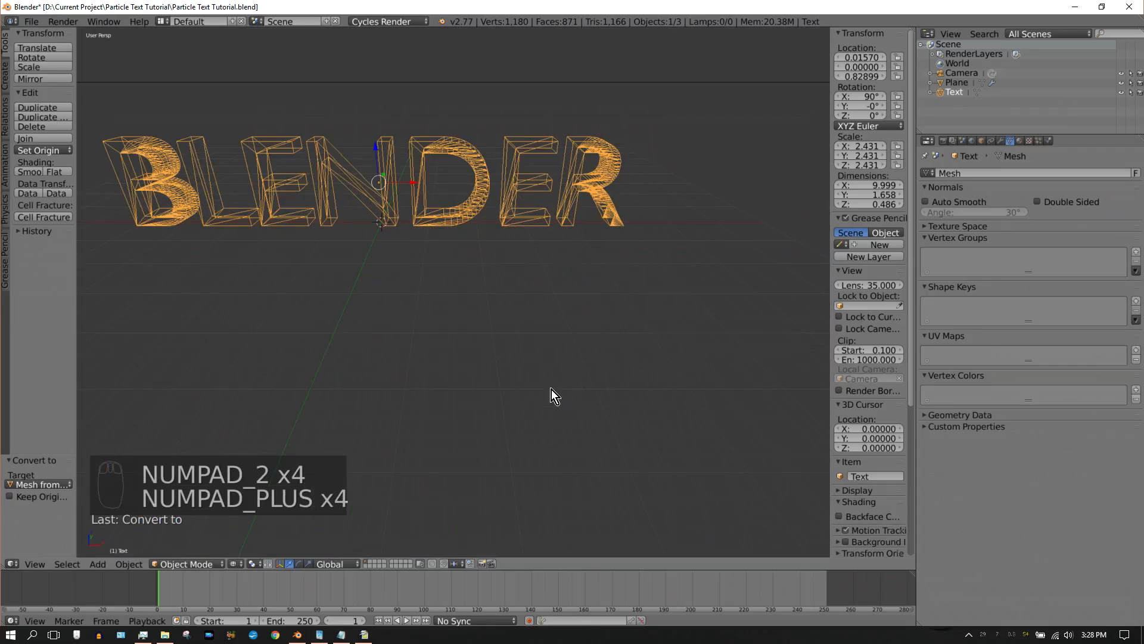
key("ctrl+KP_8")
key("ctrl+KP_8")
key("ctrl+KP_8")
key("ctrl+KP_8")
key("ctrl+KP_8")
key("ctrl+KP_8")
key("ctrl+KP_8")
key("ctrl+KP_8")
key("ctrl+KP_4")
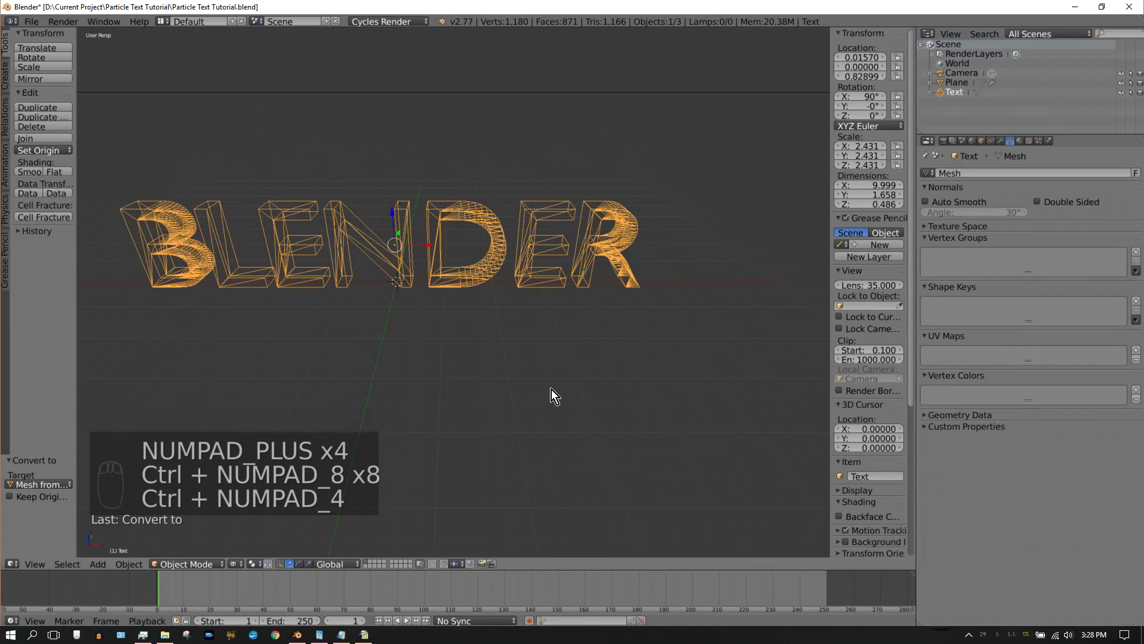
key("ctrl+KP_4")
key("ctrl+KP_4")
key("ctrl+KP_4")
key("ctrl+KP_4")
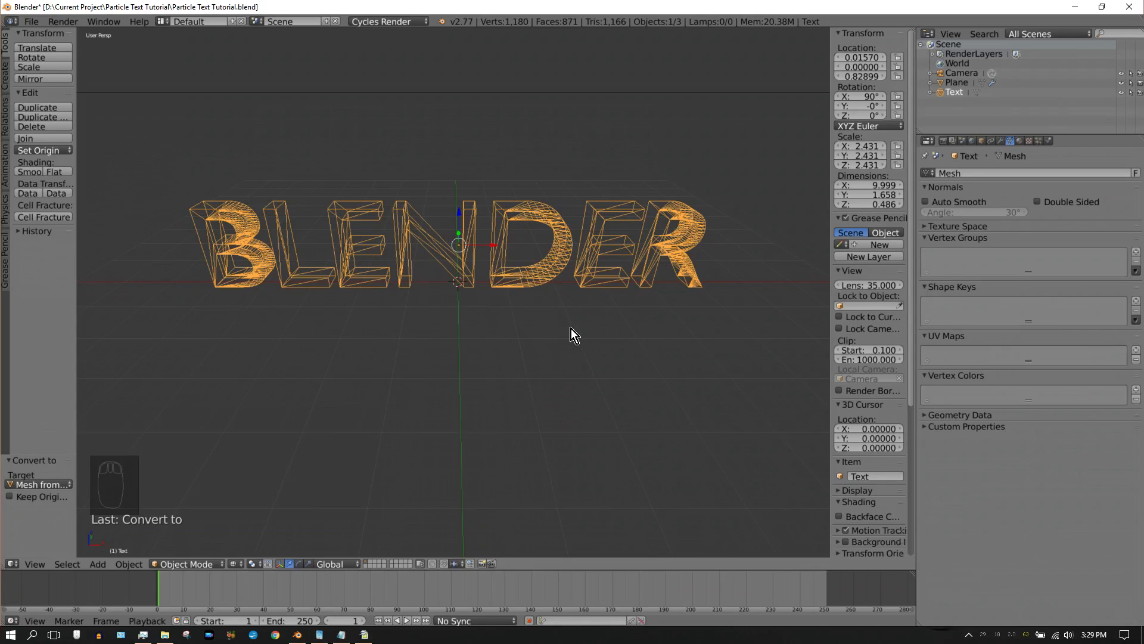
Add a Remesh modifier to the BLENDER mesh with Remove Disconnected Pieces off and an octree depth of 6.
left_click(1001, 142)
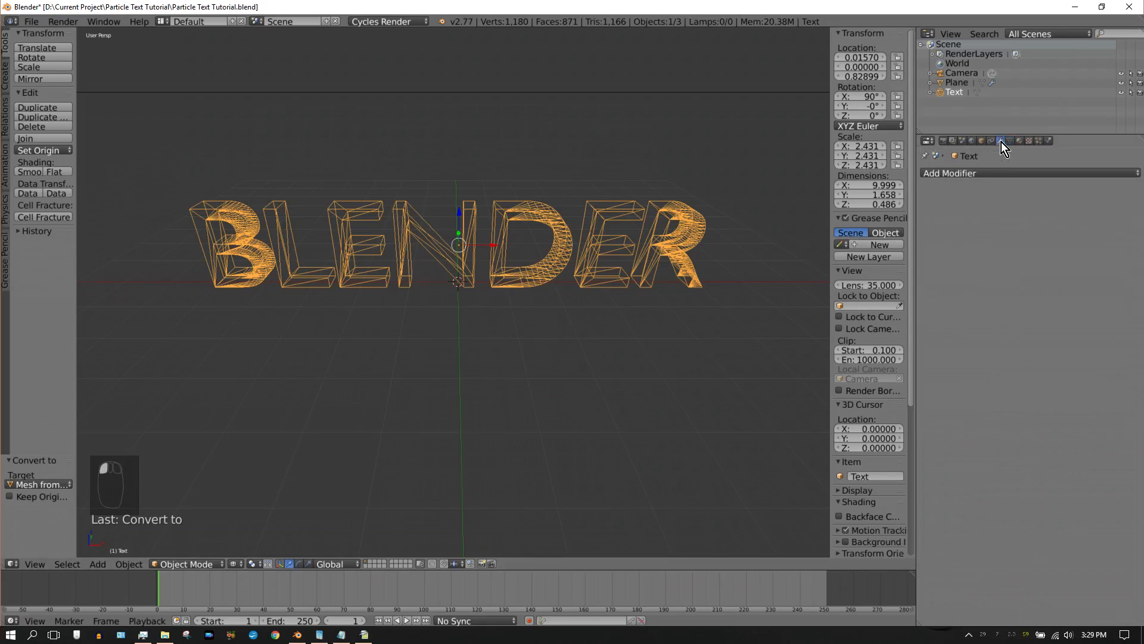
left_click(977, 173)
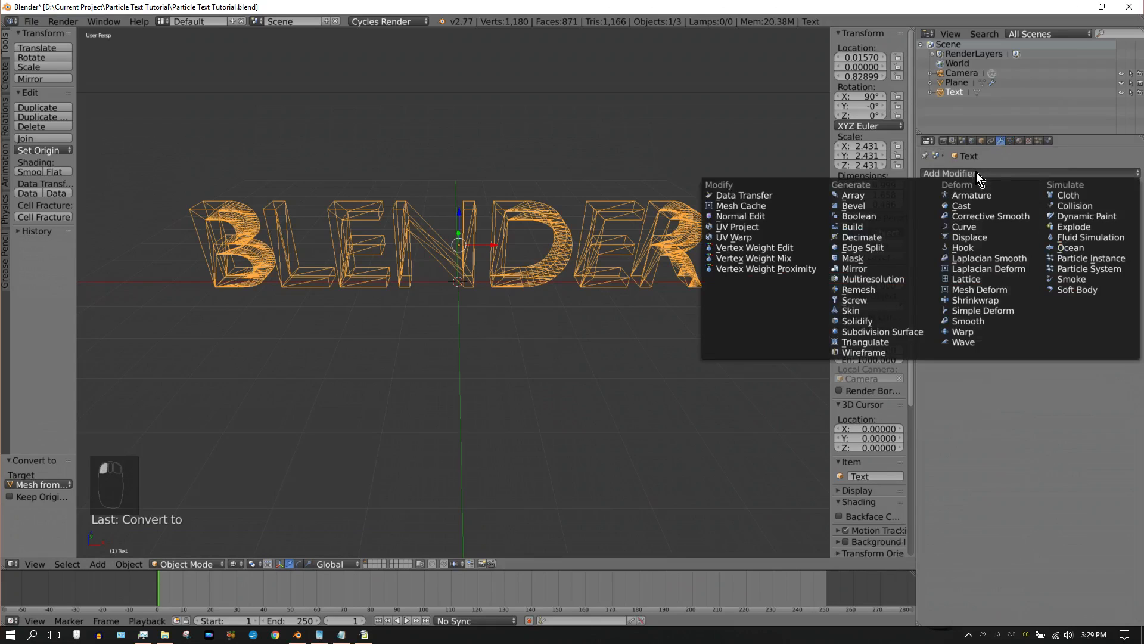
left_click(865, 289)
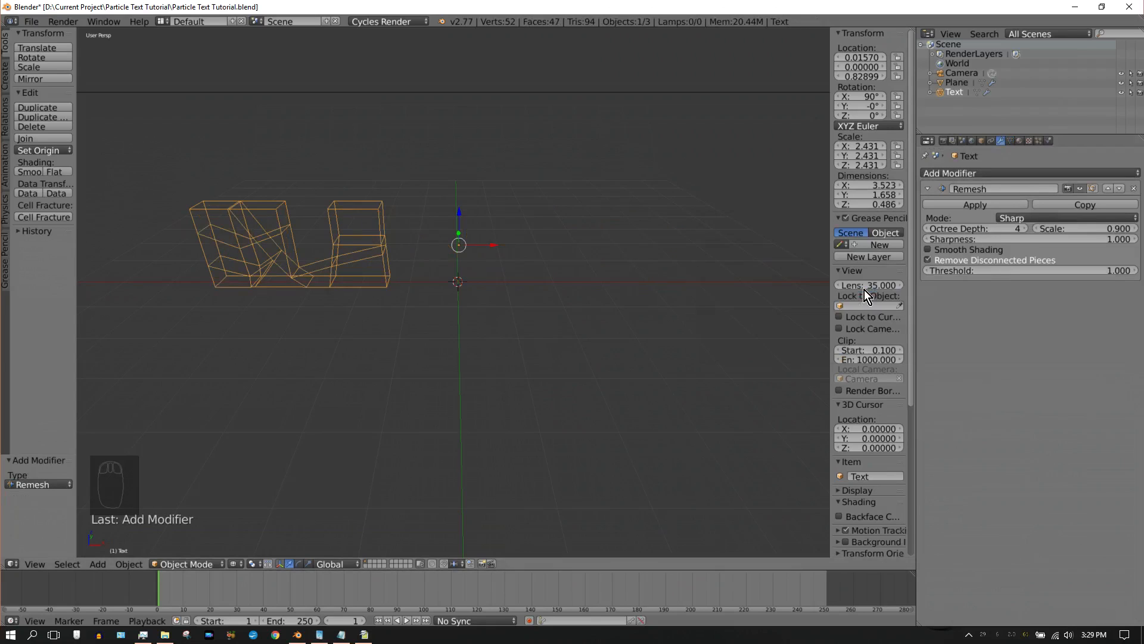
left_click(927, 260)
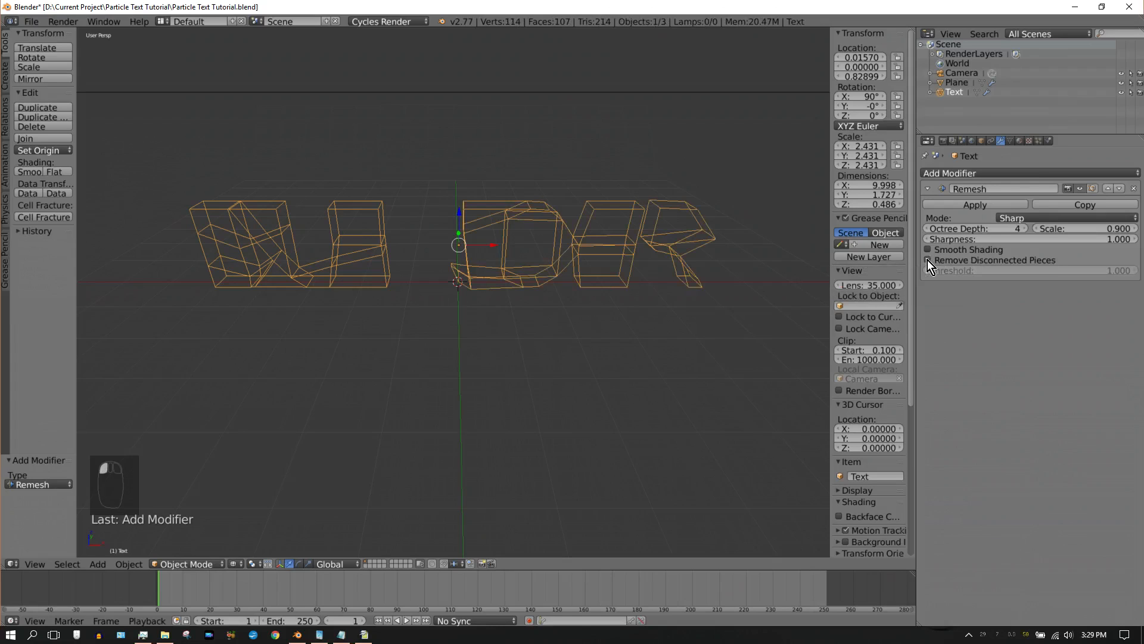
left_click(1025, 229)
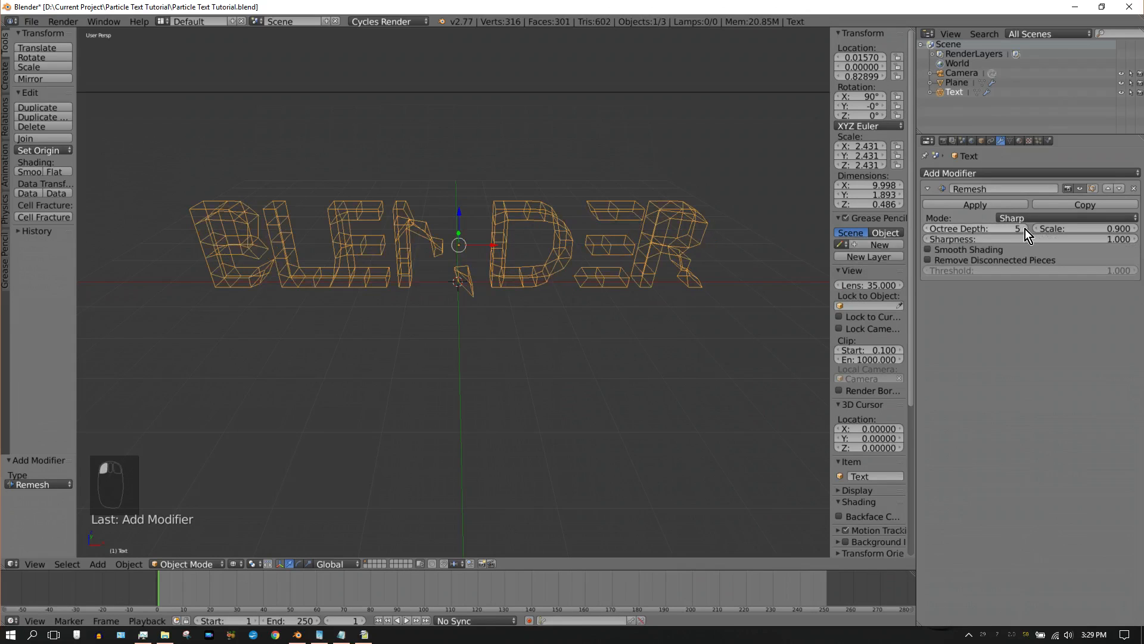
left_click(1025, 228)
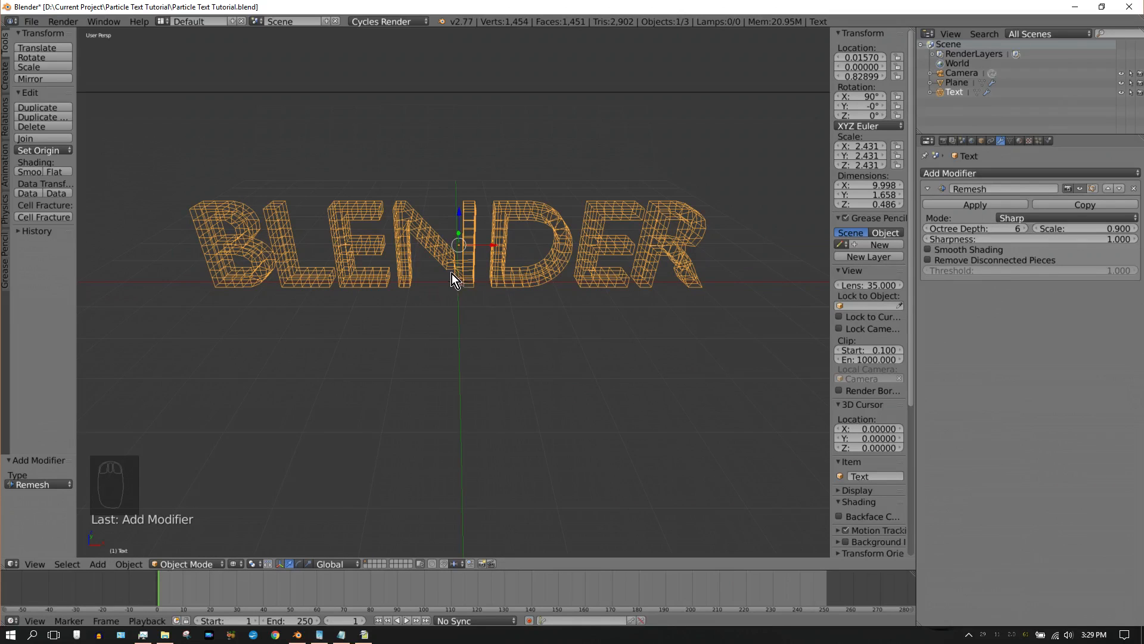
Set the Remesh modifier's octree depth to 7 and apply the modifier to the BLENDER mesh.
left_click(1024, 230)
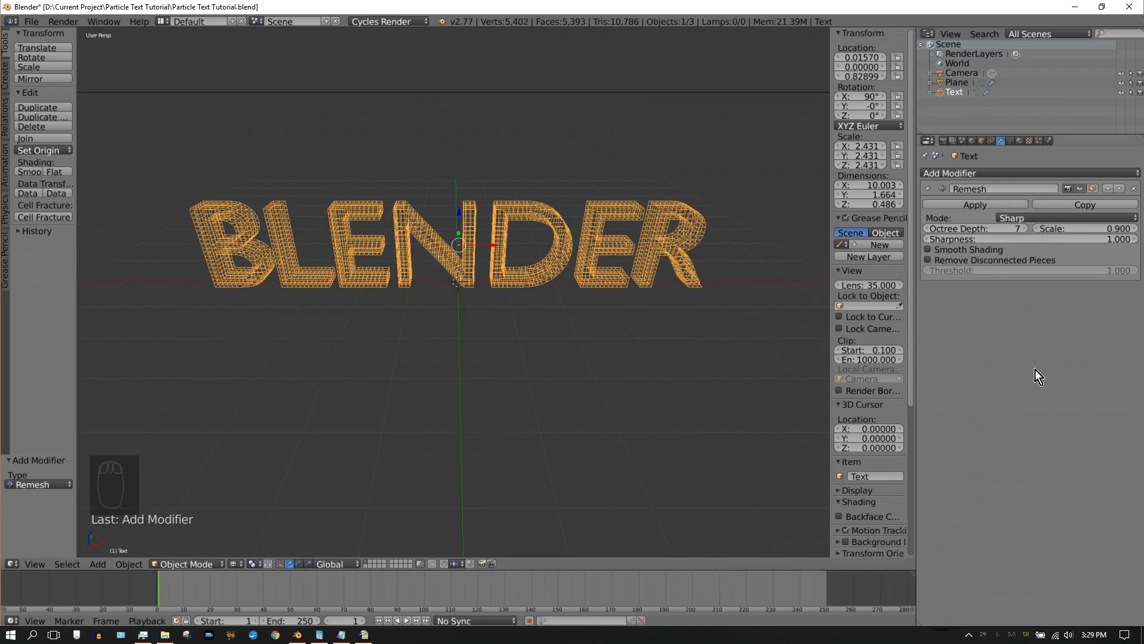
left_click(982, 208)
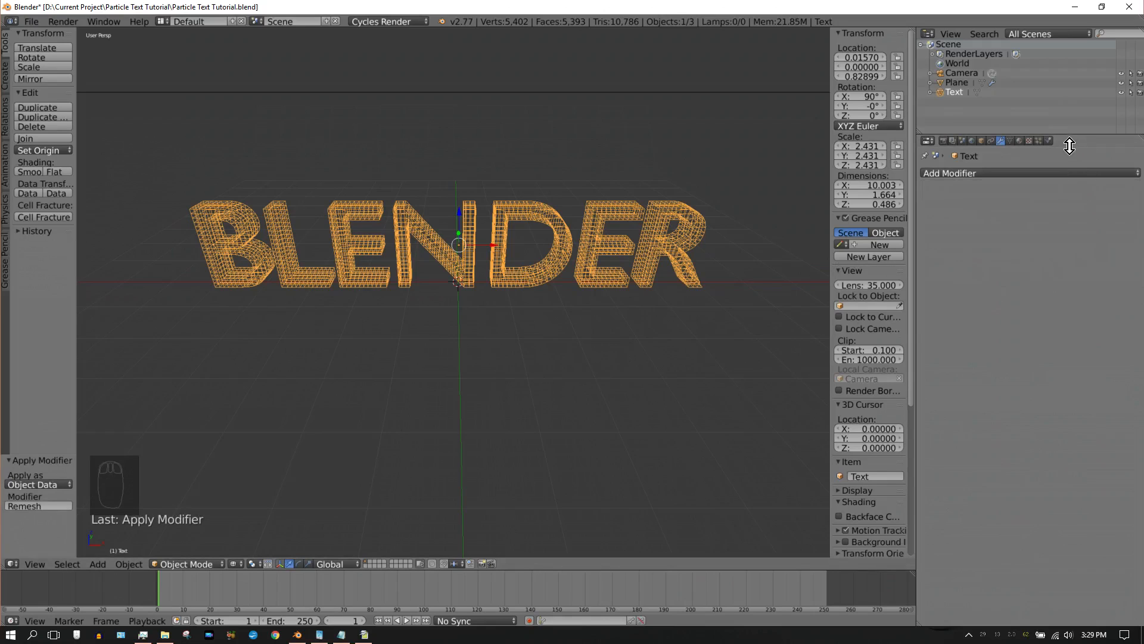
Add a particle system to the BLENDER mesh with emission ending at frame 1 and a particle lifetime of 250.
left_click(1040, 142)
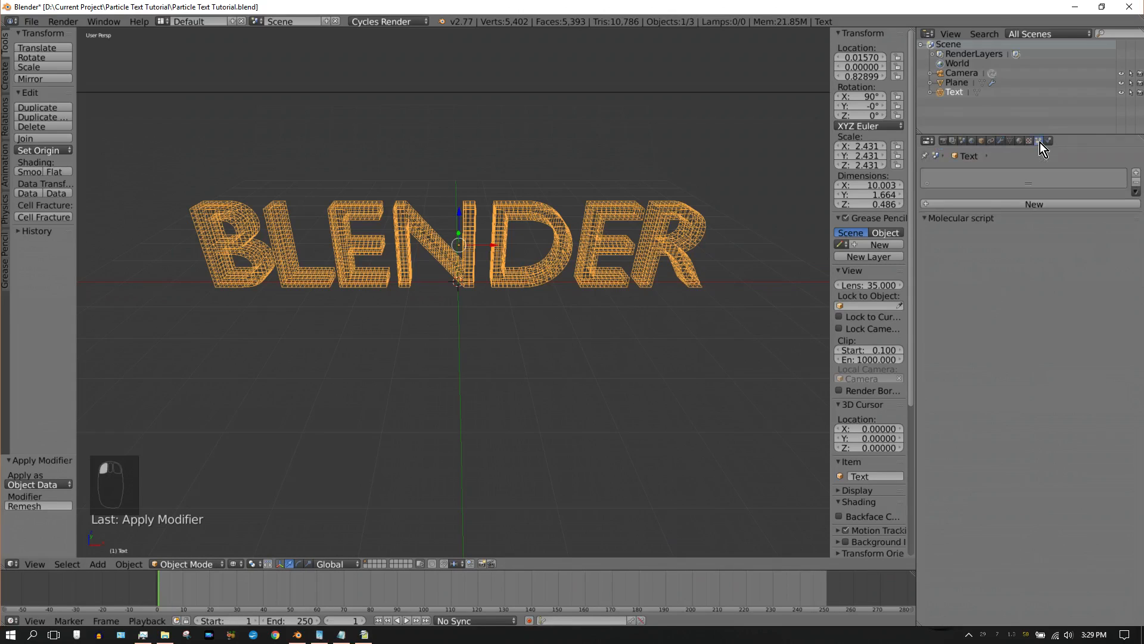
left_click(1036, 204)
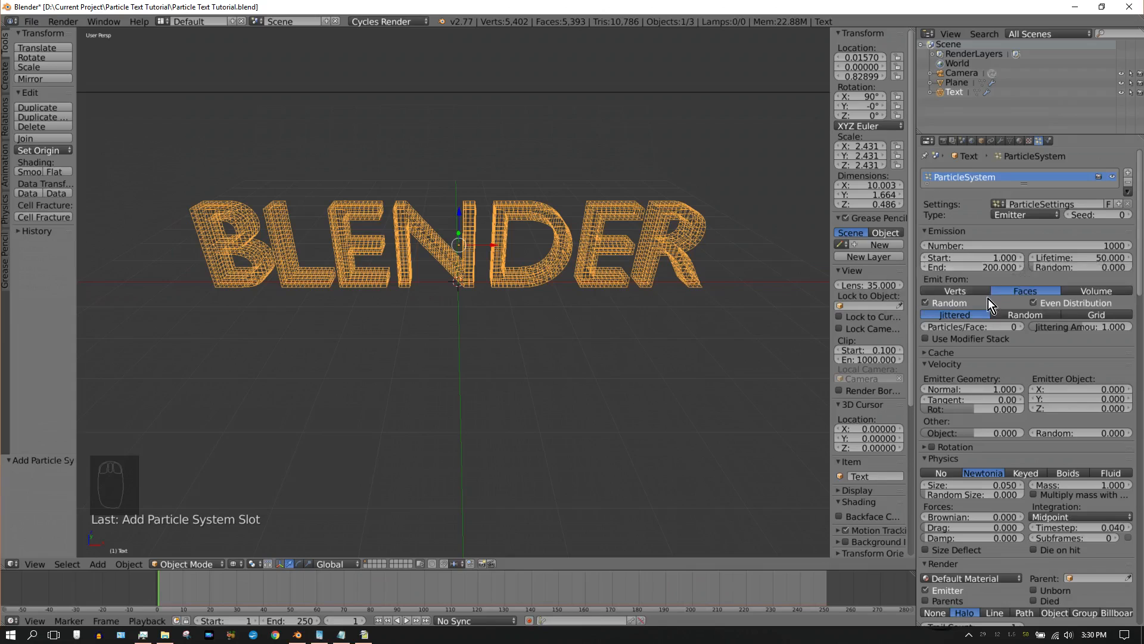
left_click(981, 267)
type("1")
key("Return")
left_click(1099, 259)
type("250")
key("Return")
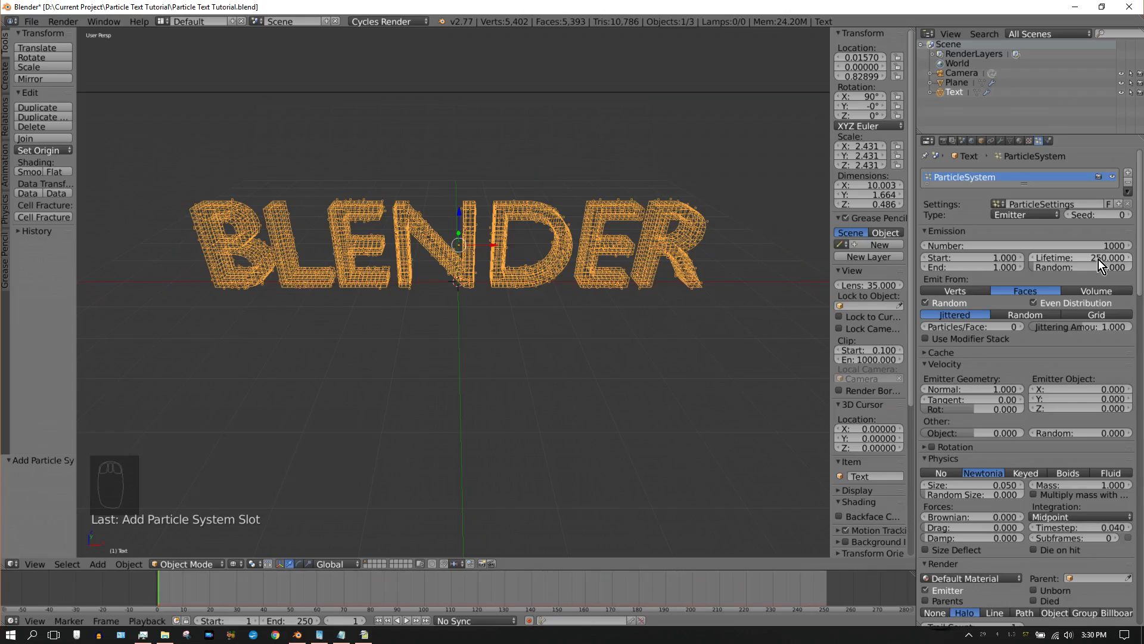
Emit the particles from the mesh volume with Random distribution and enable Disk Cache for the particle system.
left_click(1032, 313)
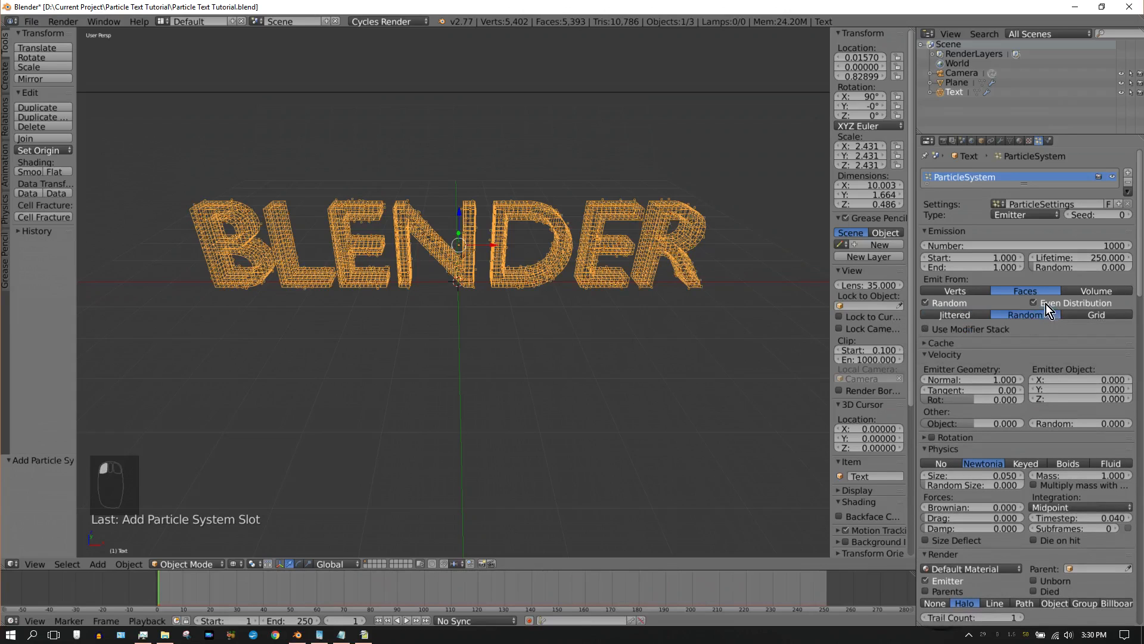
left_click(1104, 291)
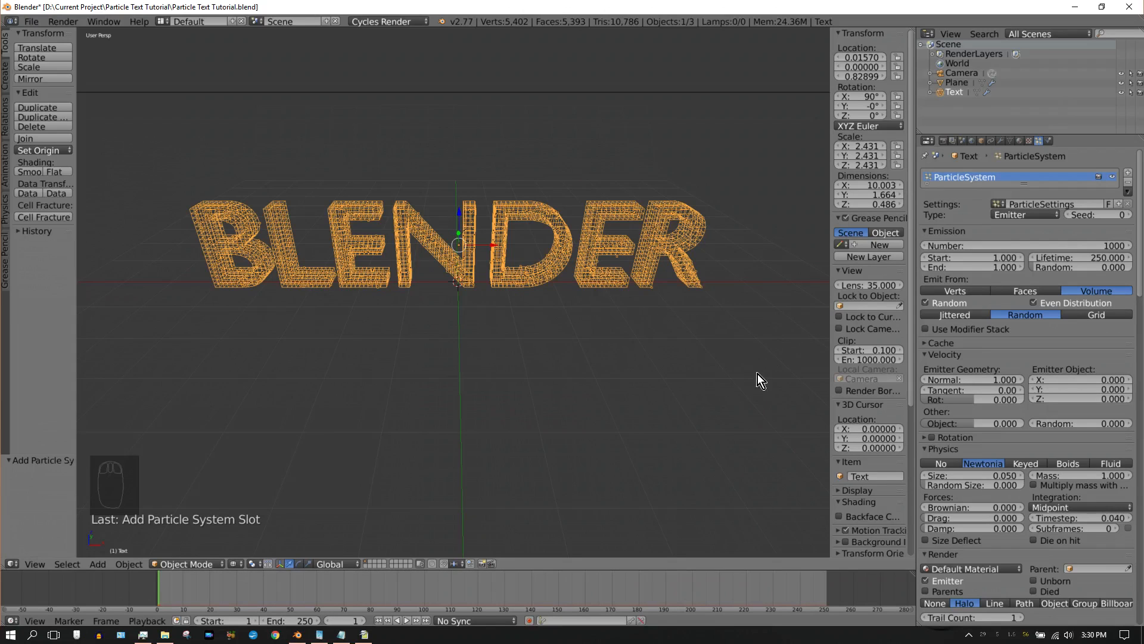
left_click(923, 344)
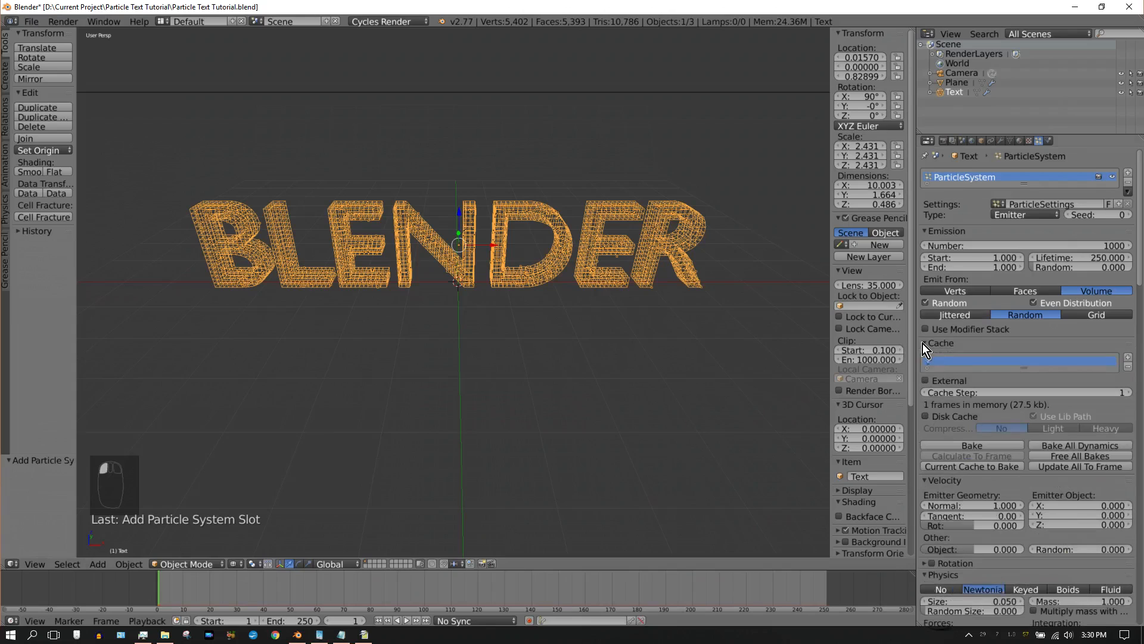
left_click(927, 417)
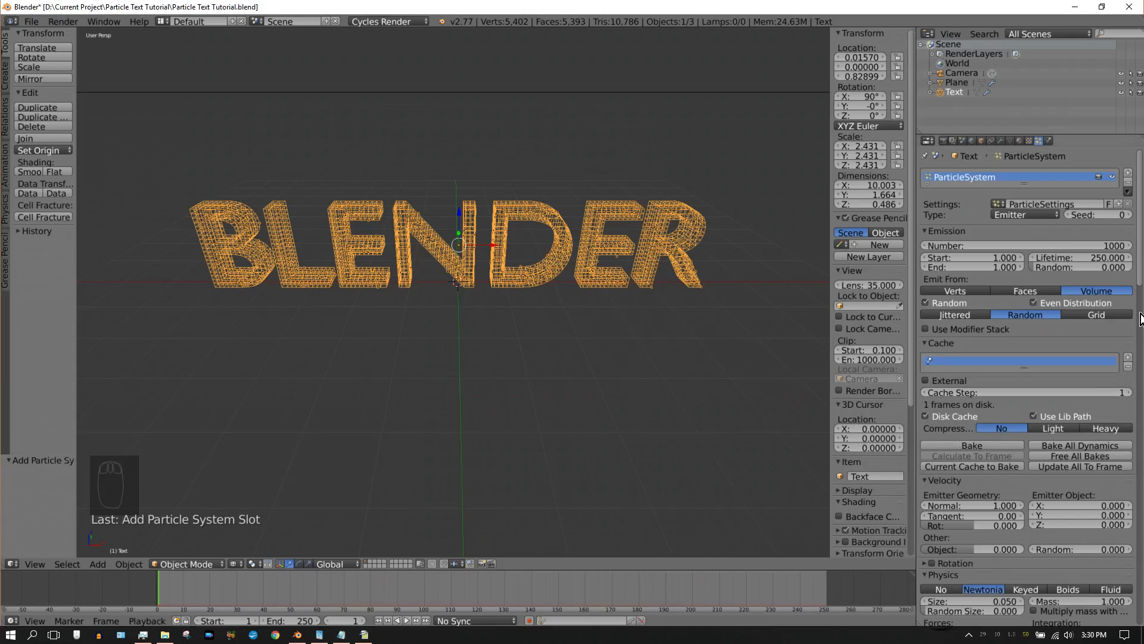
Change the particle physics type to Fluid and set the simulation timestep to 0.0001.
scroll(1085, 324, "down", 10)
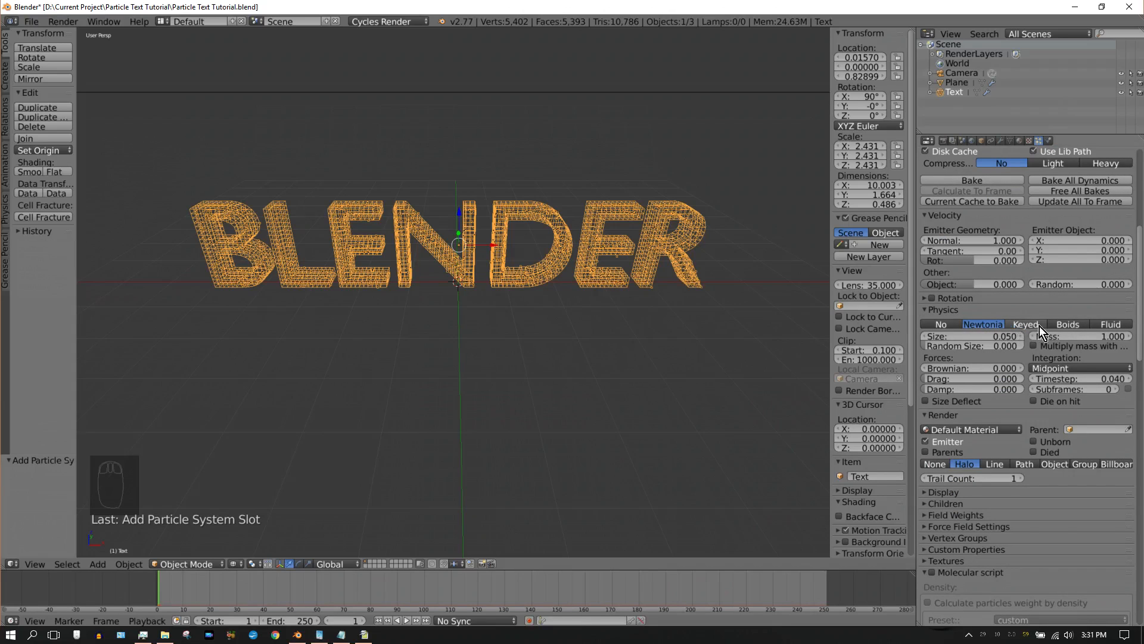
left_click(1112, 325)
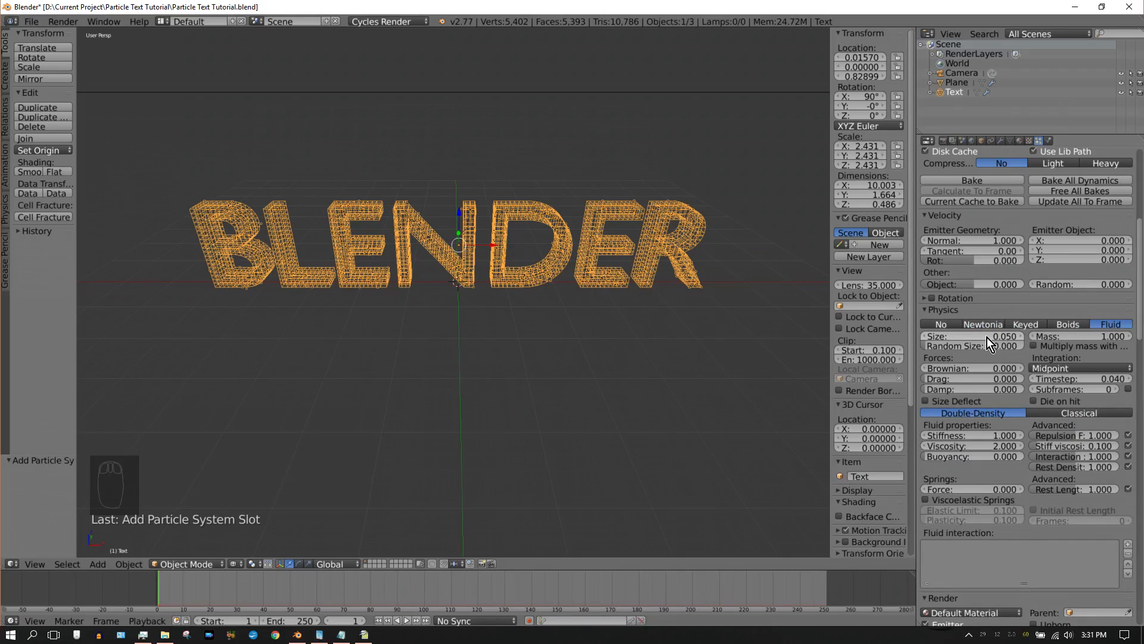
left_click(1099, 378)
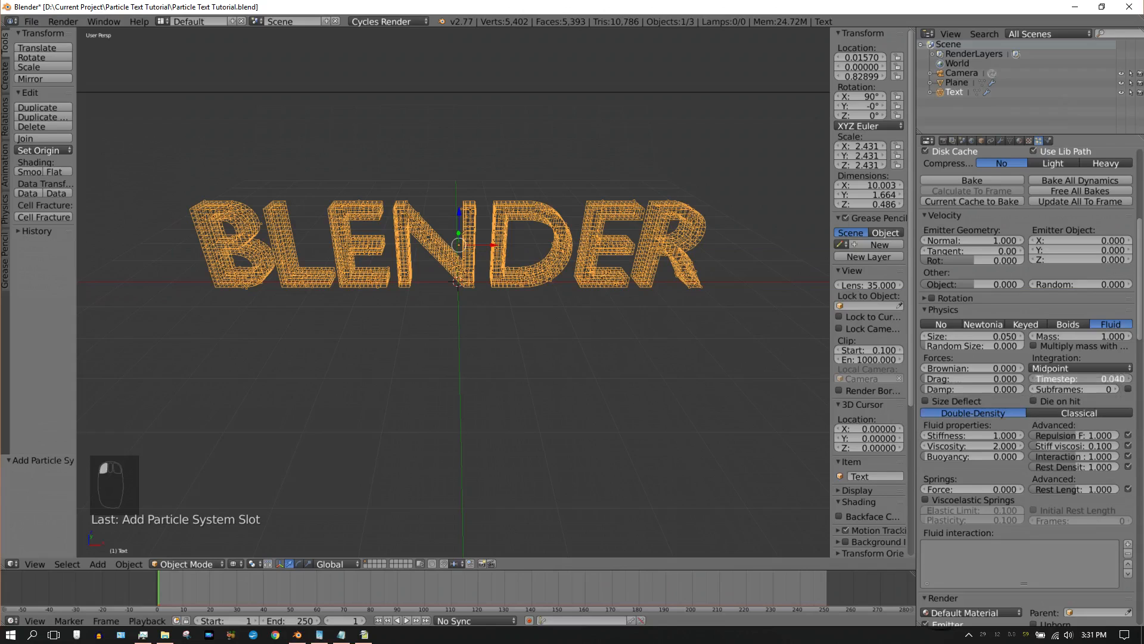
type("0")
key("Return")
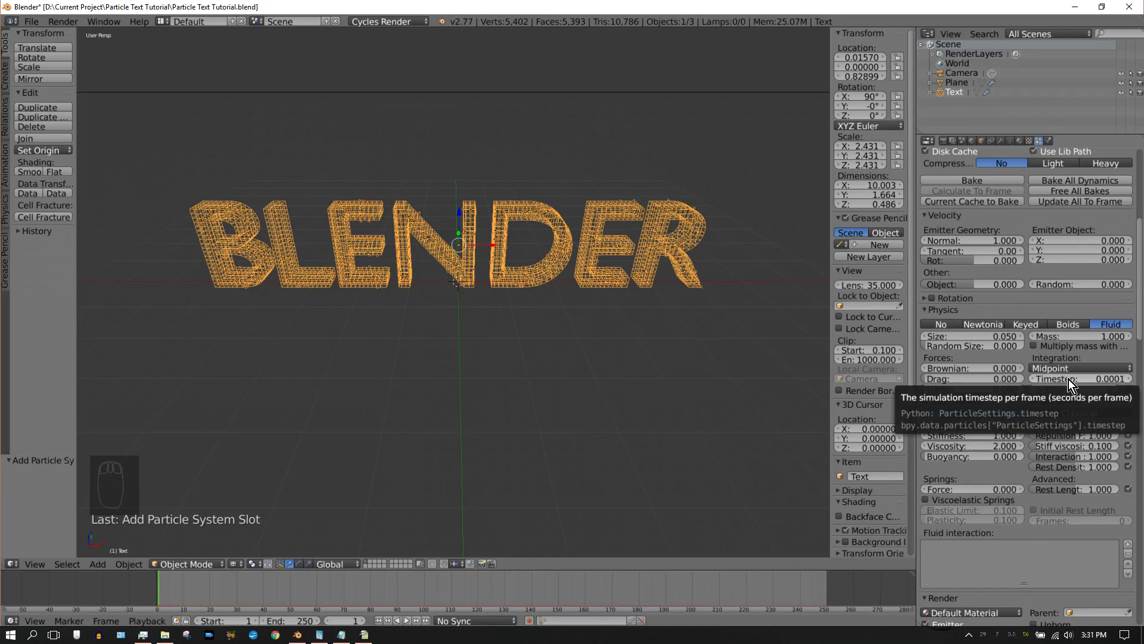
Keyframe the particle timestep of 0.0001 at frame 1 and again at frame 125.
key("i")
left_click(345, 621)
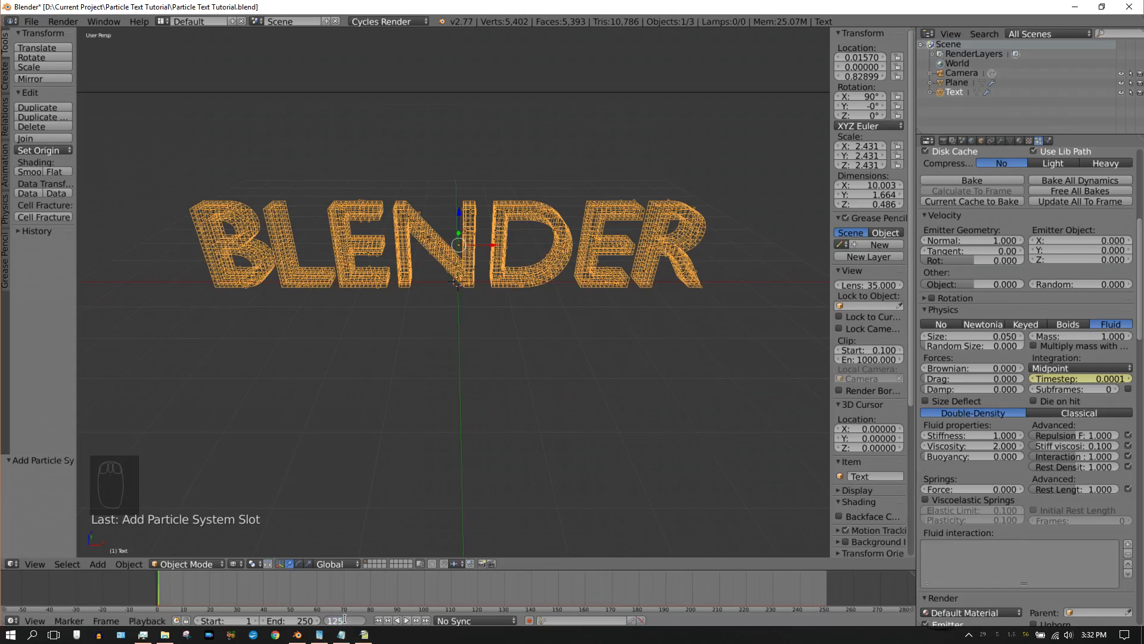
key("Return")
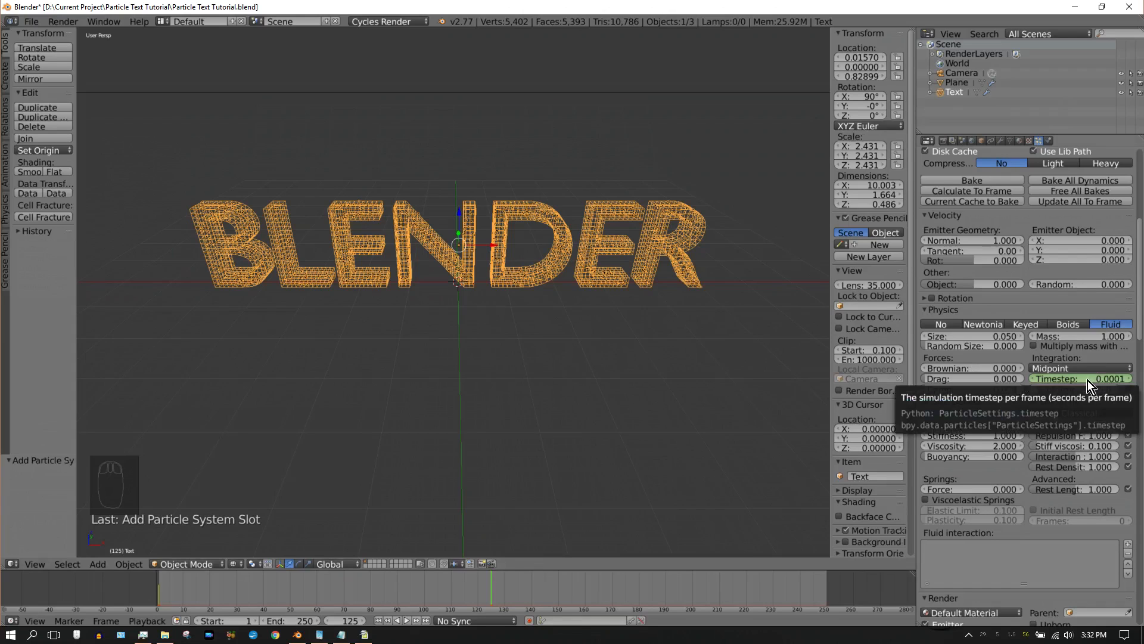
key("i")
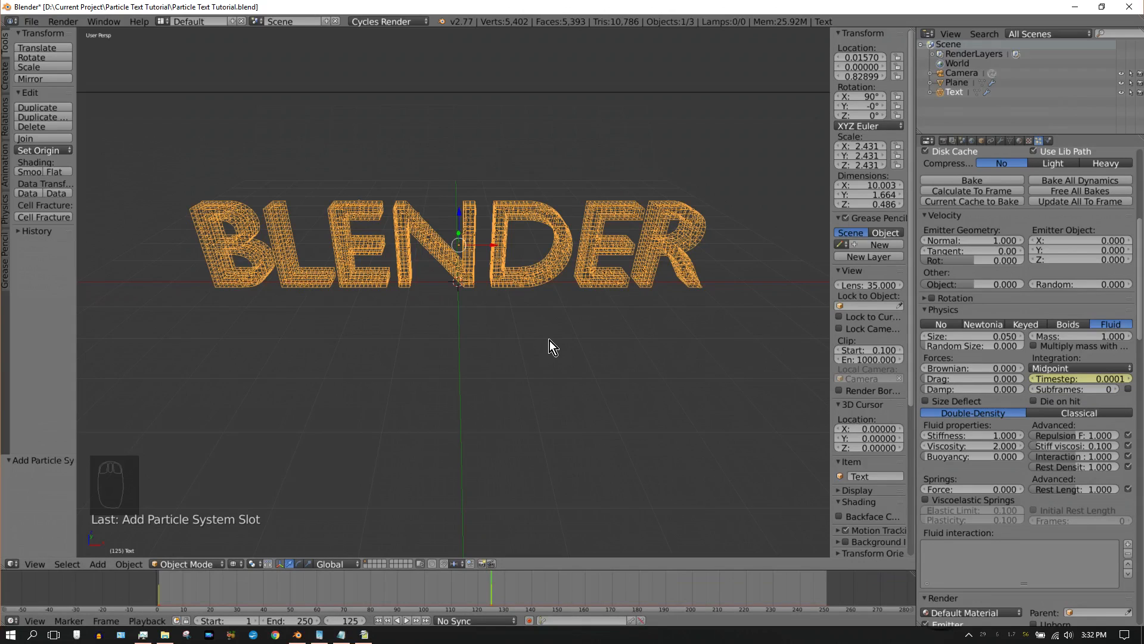
Set the particle timestep to 0.04 at frame 126 and keyframe it there.
key("Right")
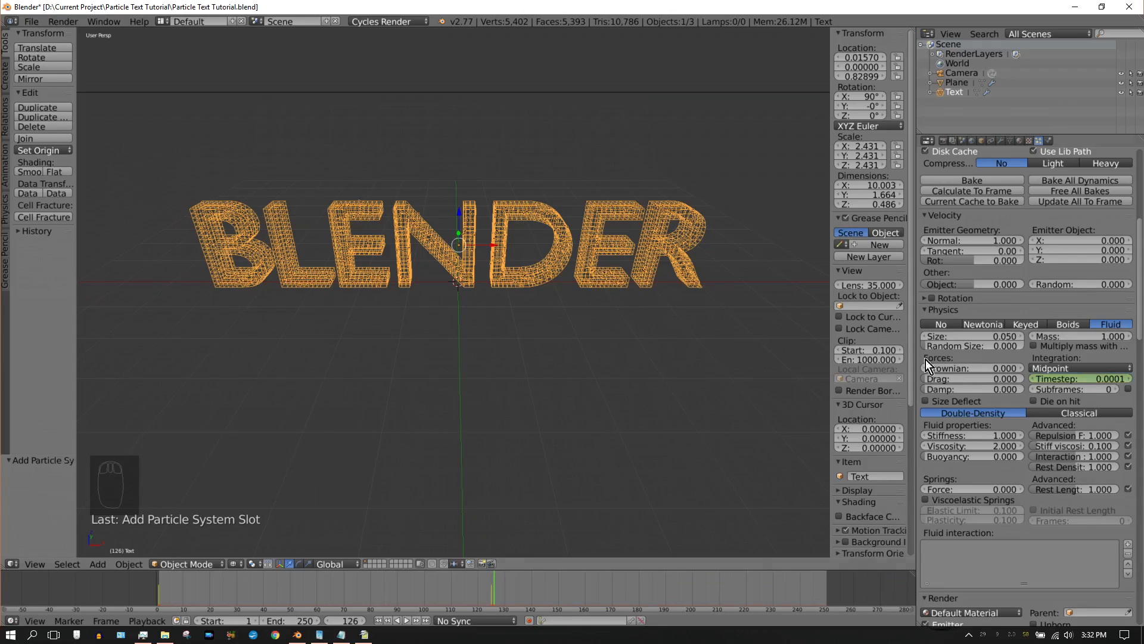
left_click(1092, 378)
type(".04")
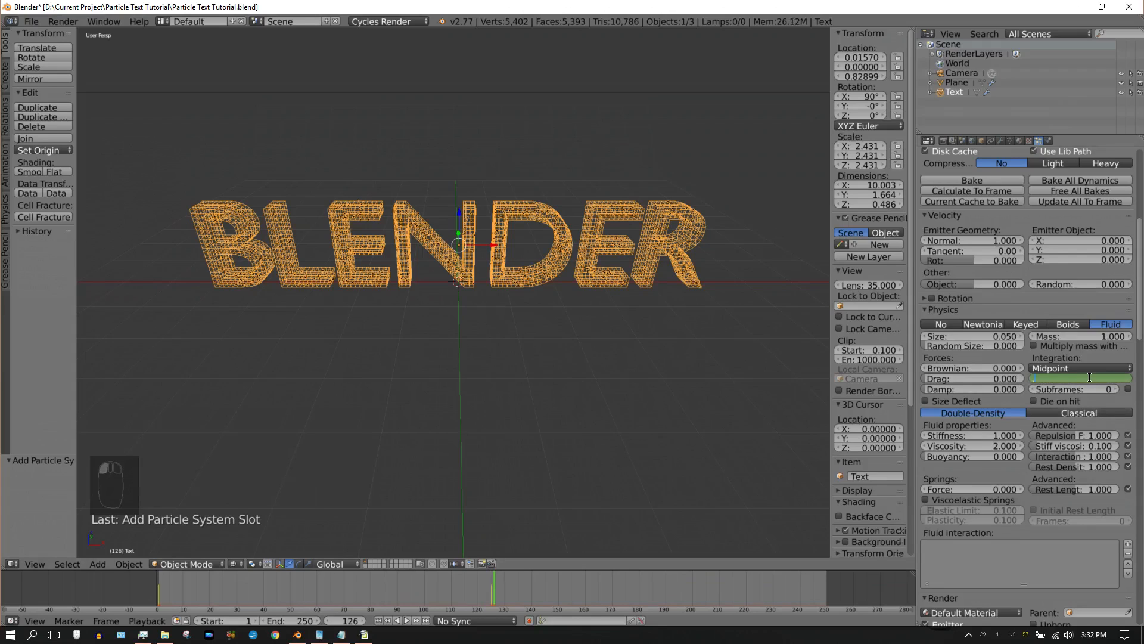
key("Return")
key("i")
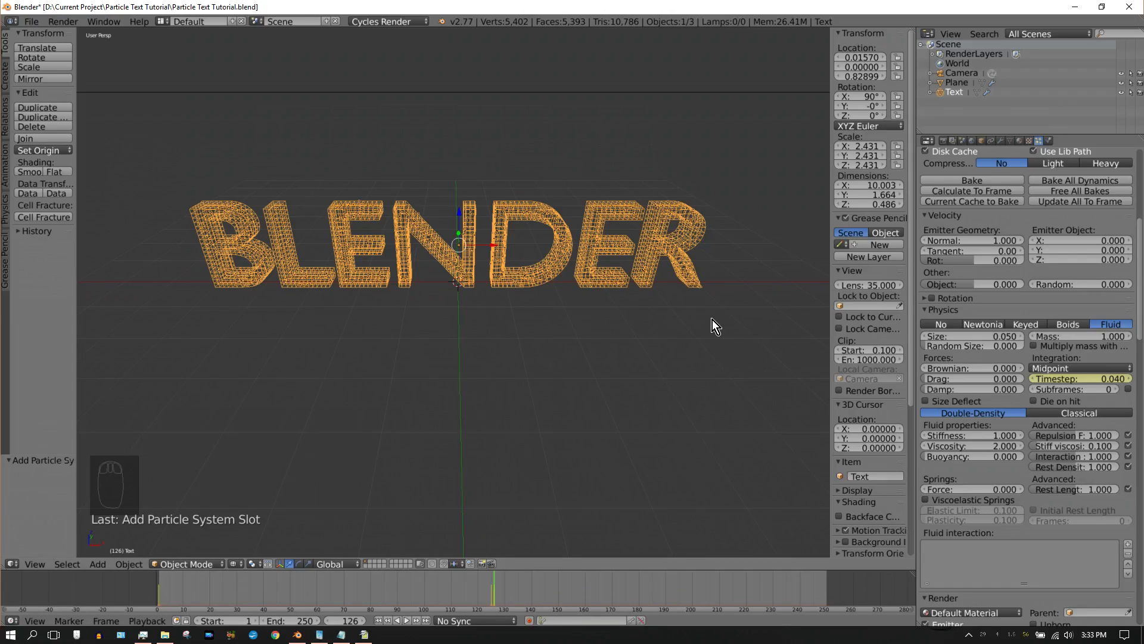
Add an ico sphere with 1 subdivision at the scene origin on an empty layer.
left_click(370, 563)
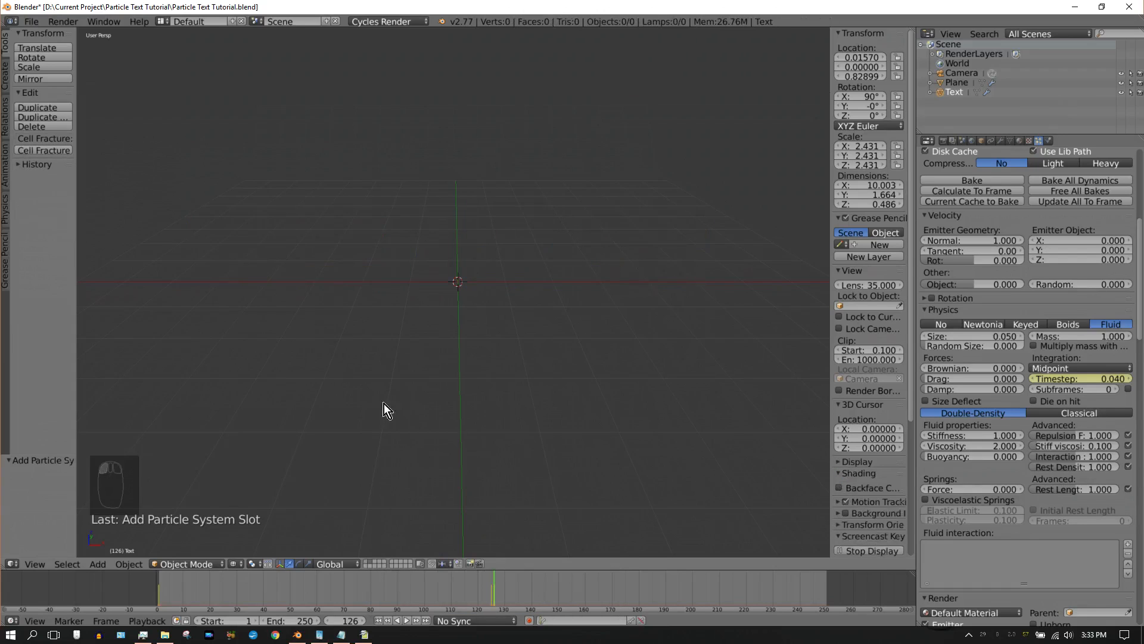
left_click(94, 565)
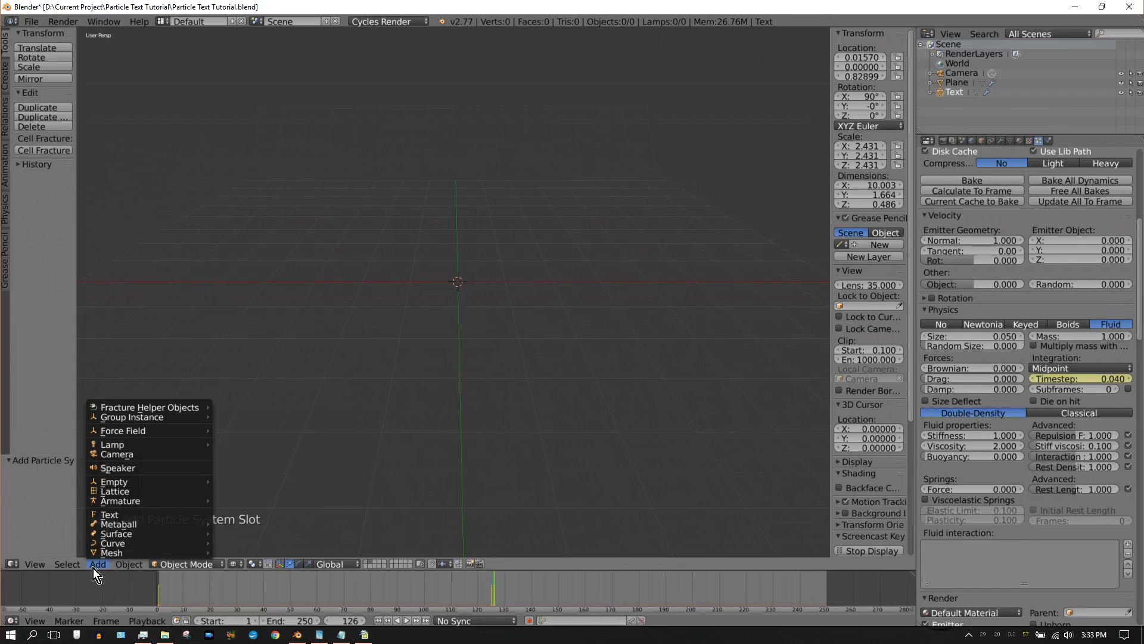
mouse_move(128, 553)
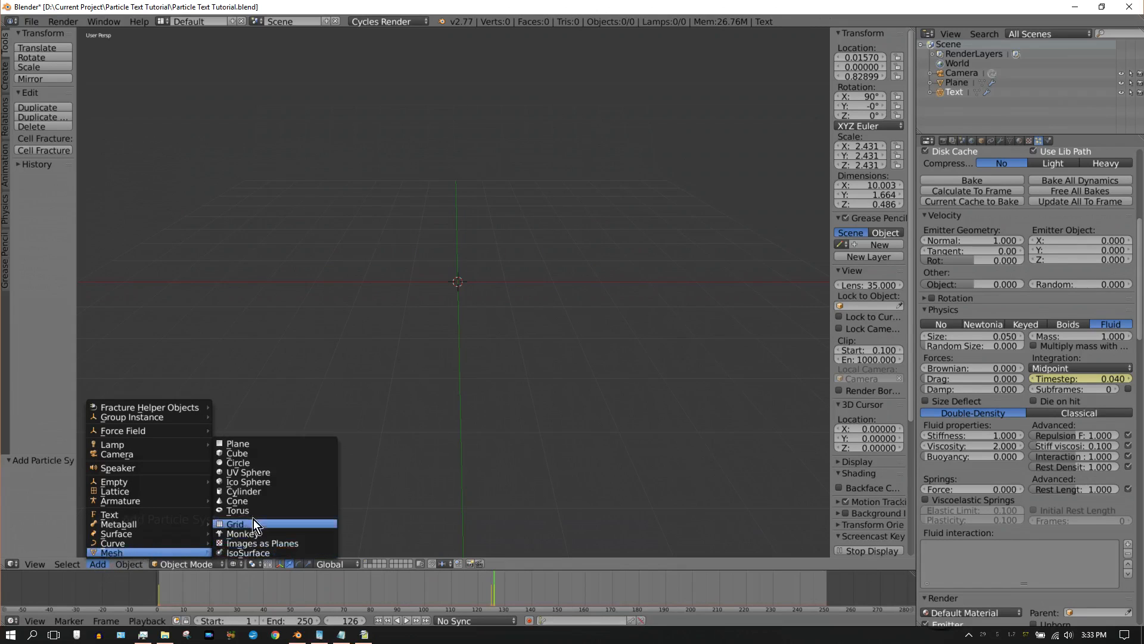
left_click(252, 481)
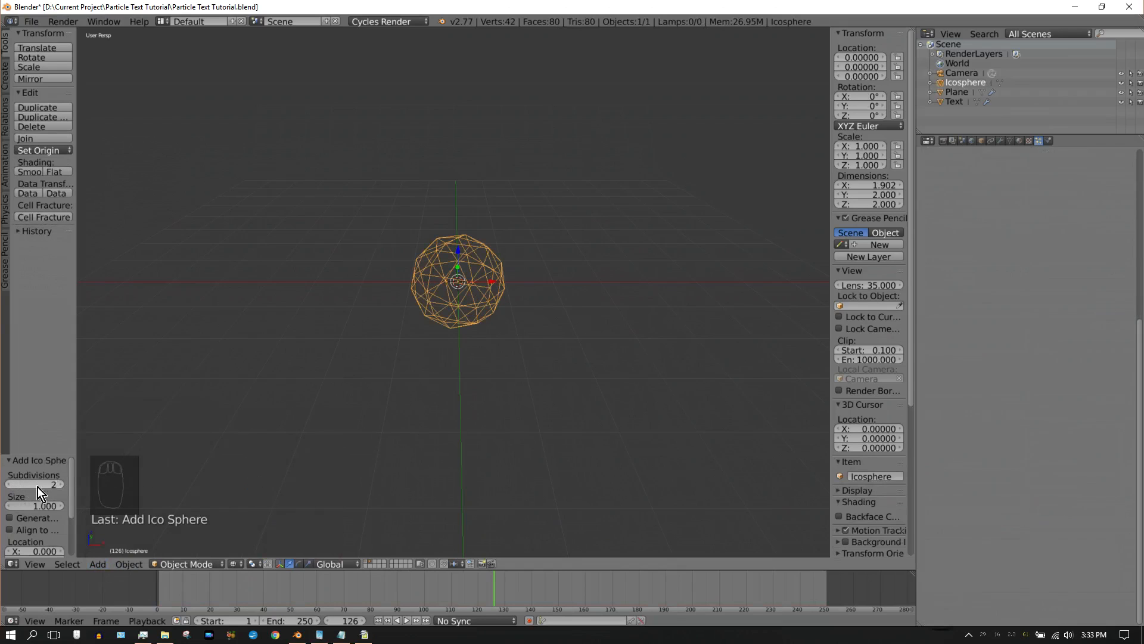
left_click(6, 486)
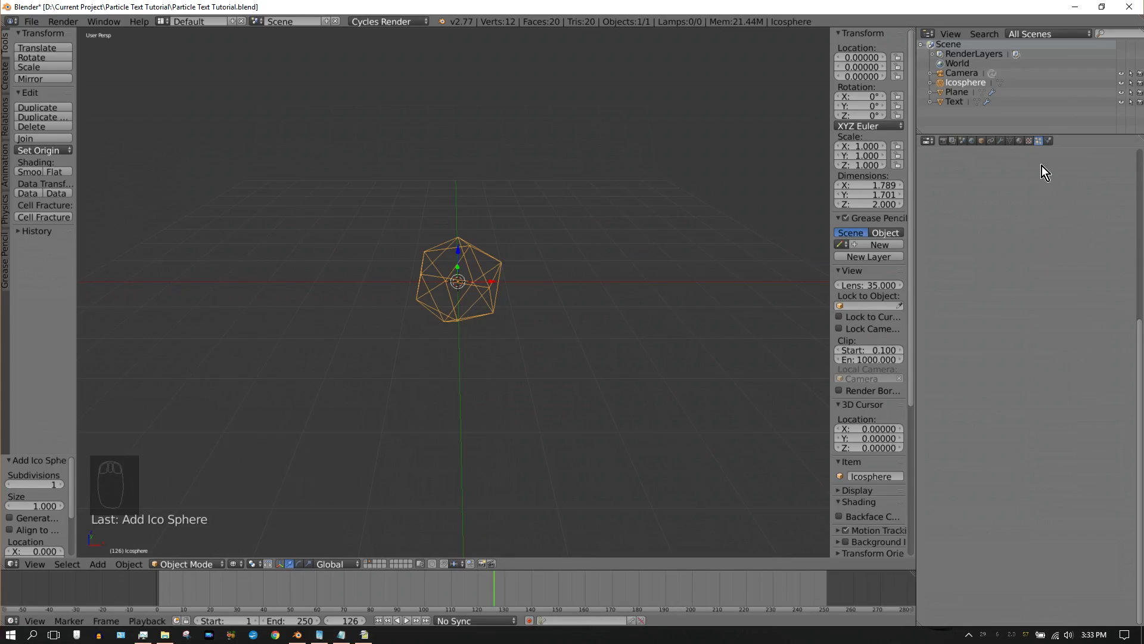
Create a new material for the icosphere using a Mix Shader surface with a factor of 0.1.
left_click(1020, 141)
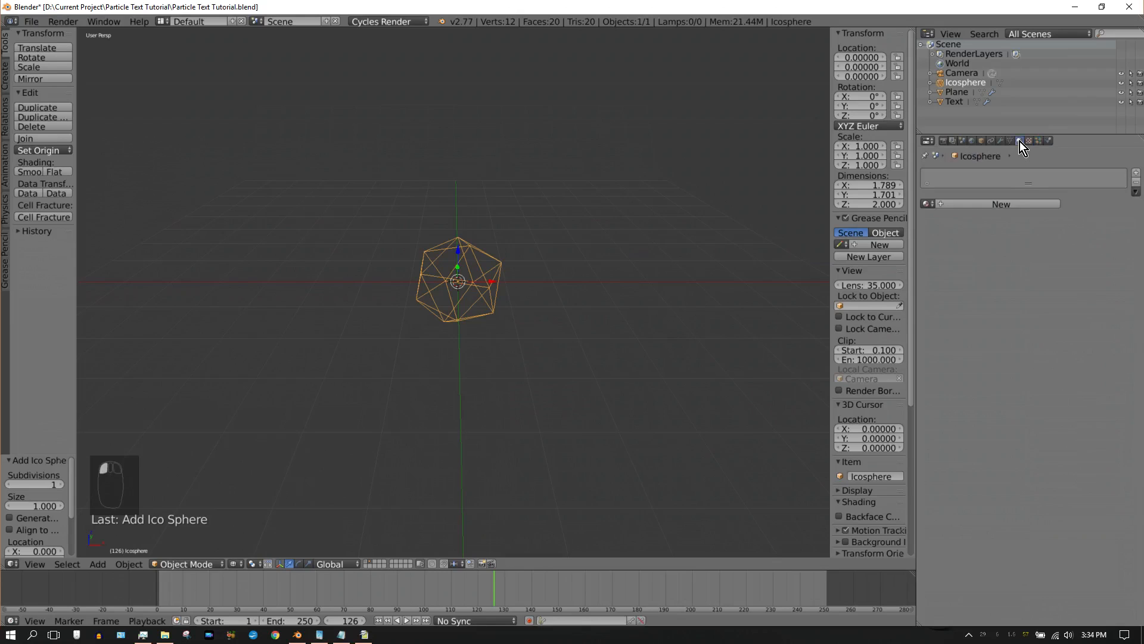
left_click(1006, 202)
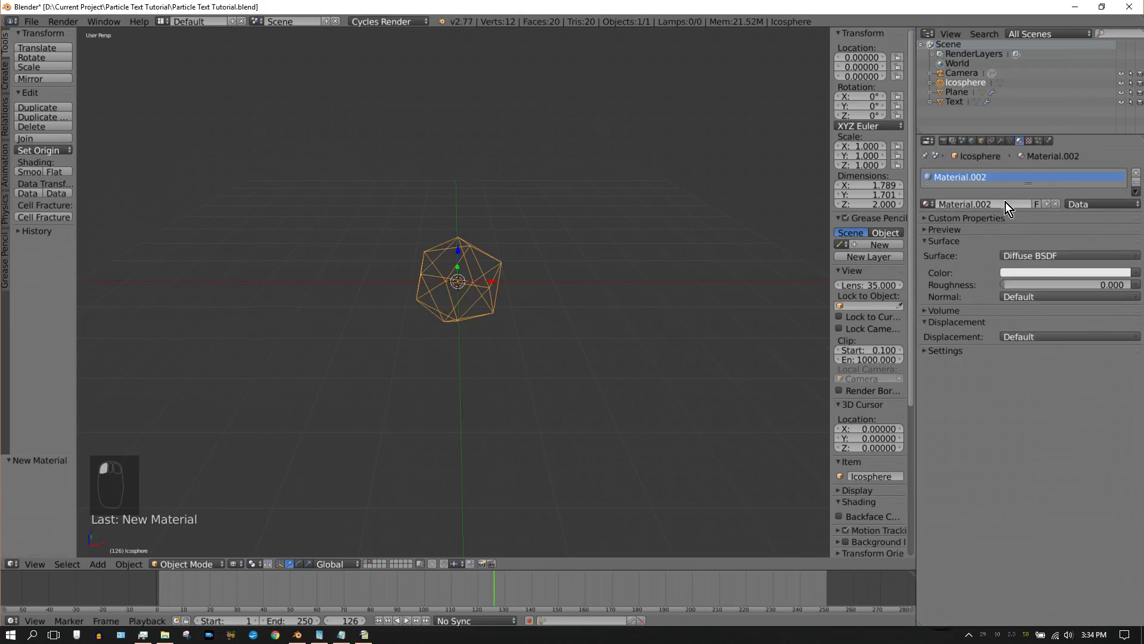
left_click(1036, 255)
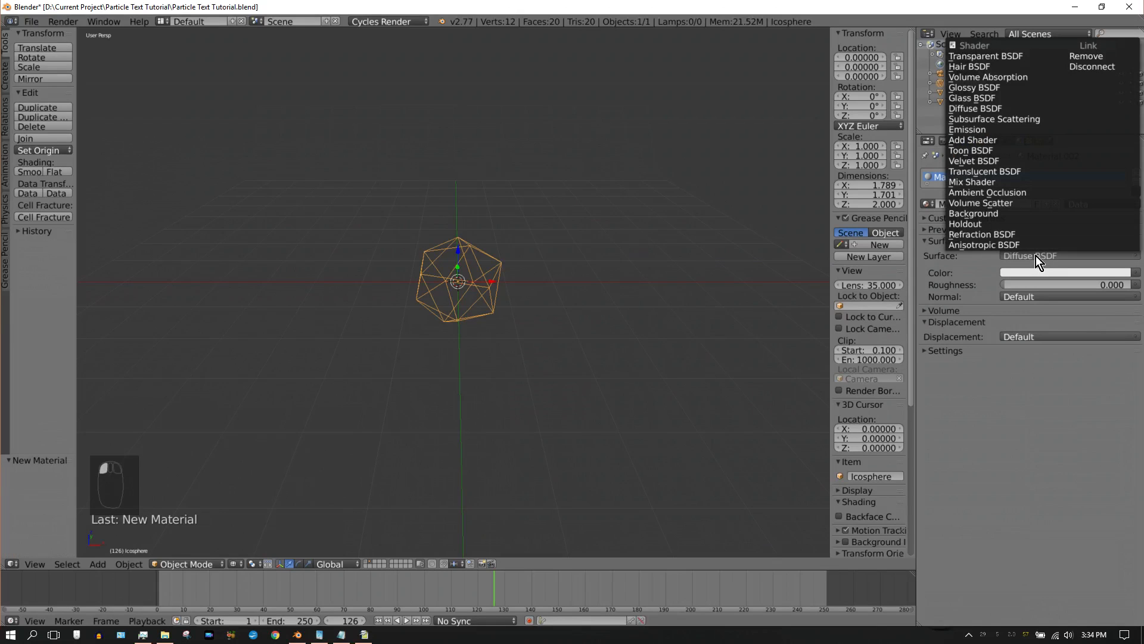
left_click(989, 181)
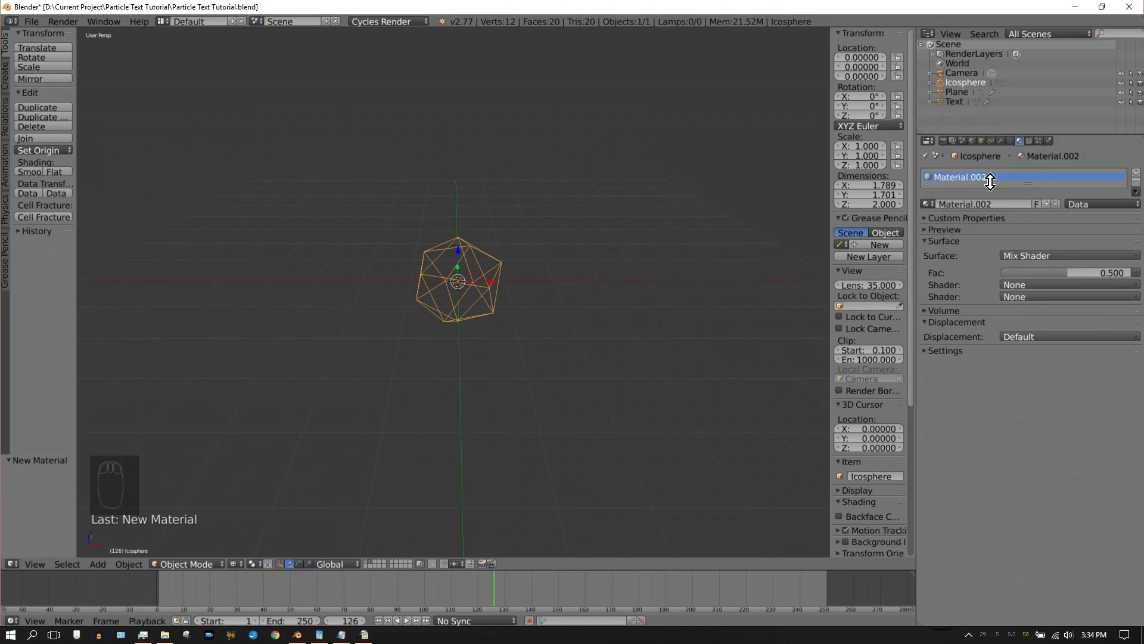
left_click(1074, 273)
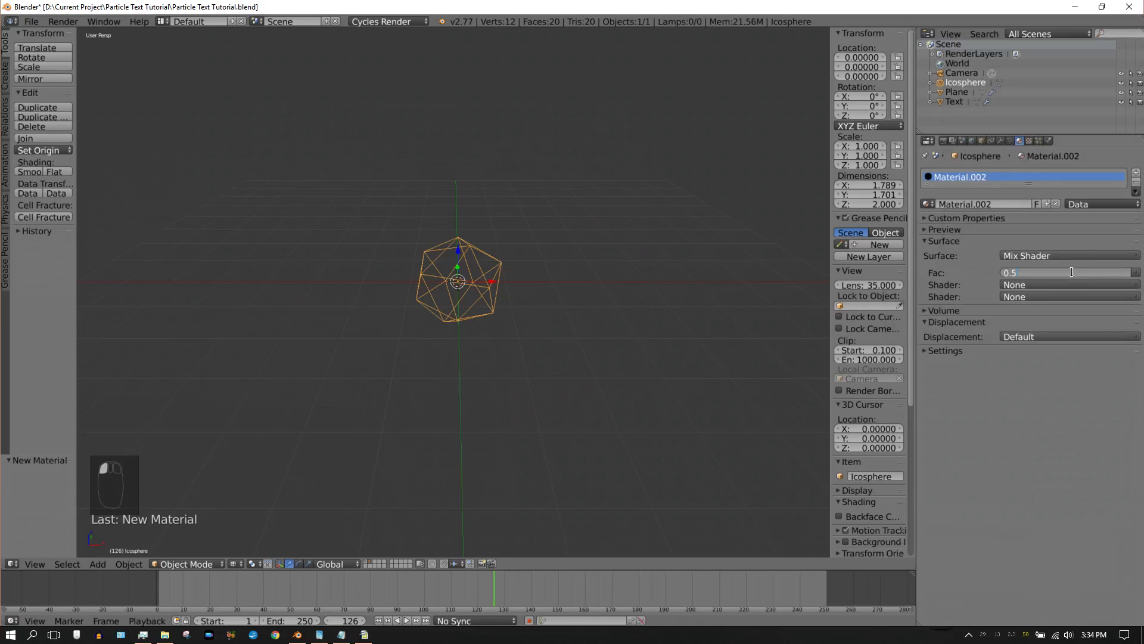
type("0.1")
key("Return")
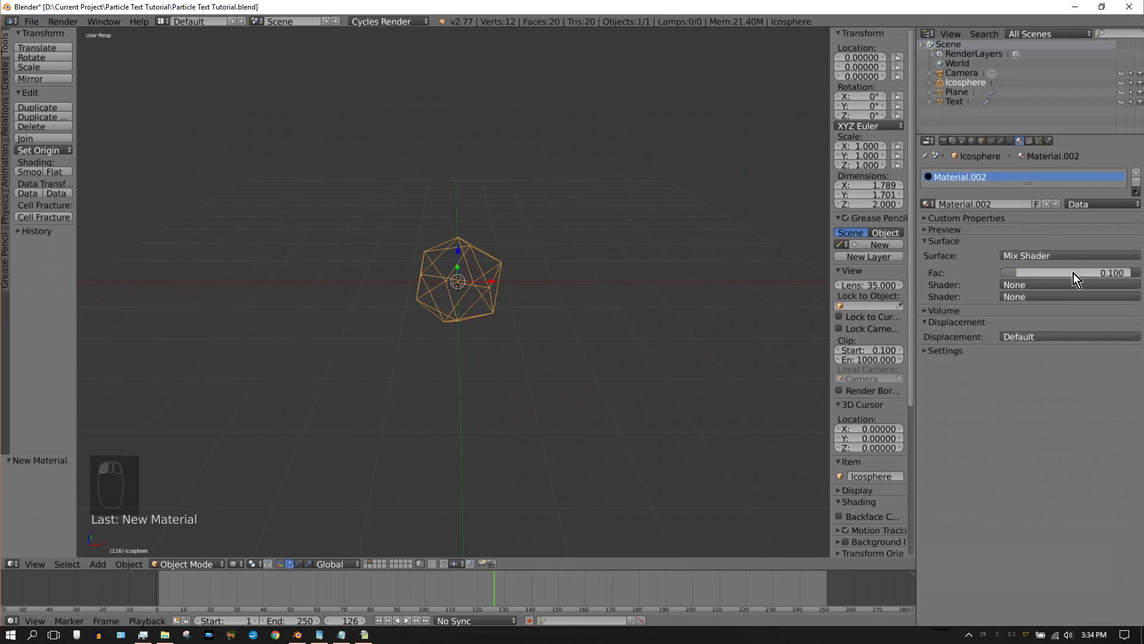
Assign a Diffuse BSDF as the Mix Shader's first shader and make its color a pure blue.
left_click(1042, 286)
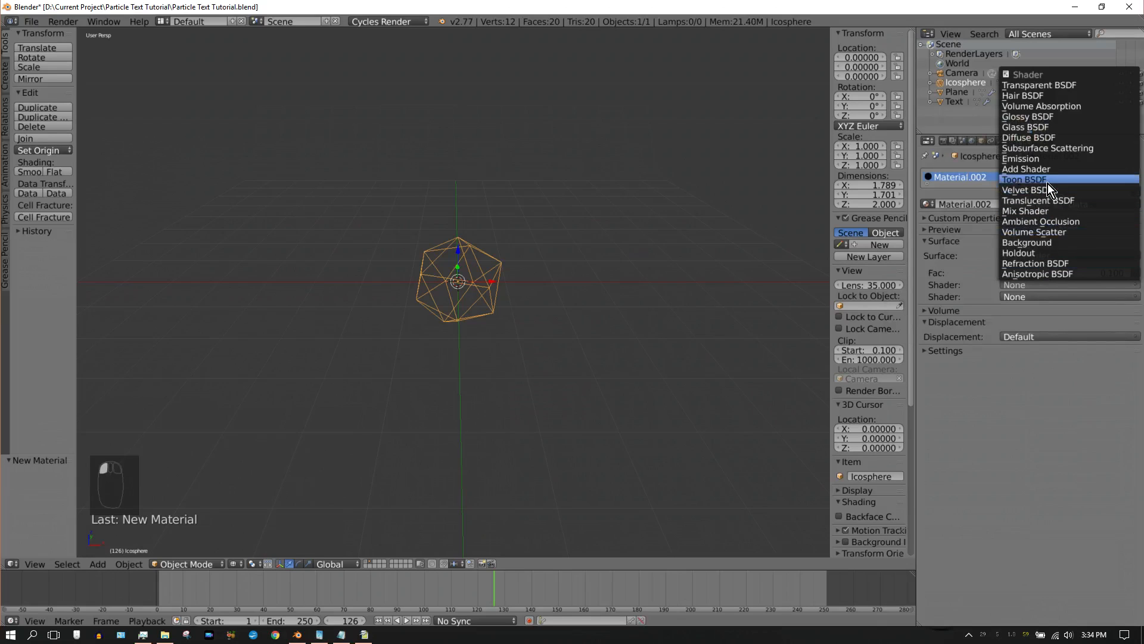
left_click(1043, 137)
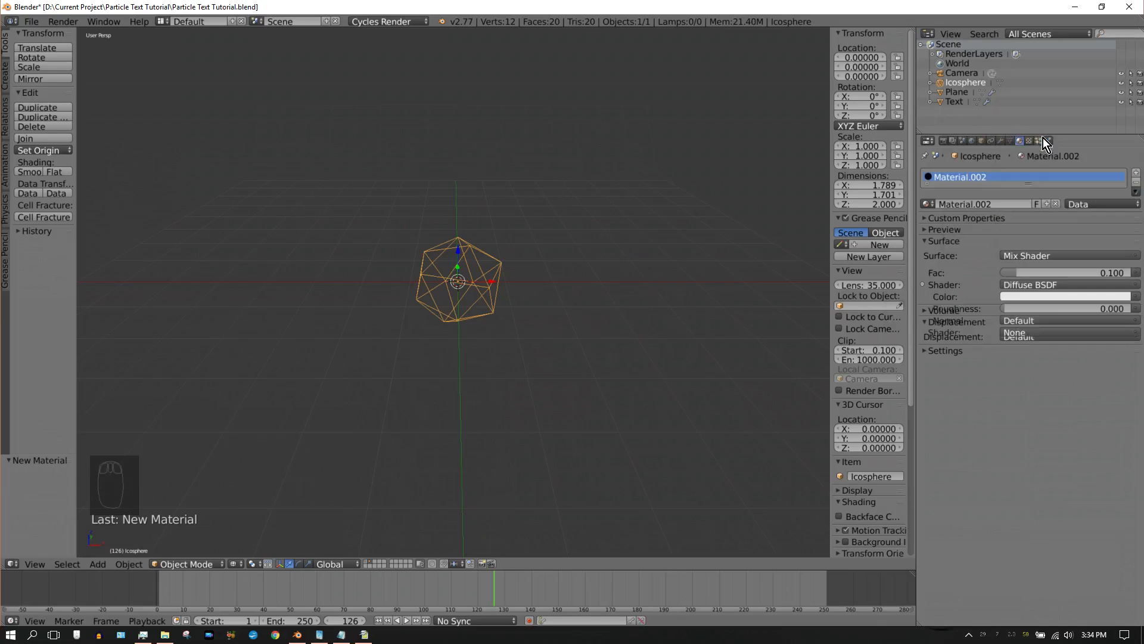
left_click(1072, 298)
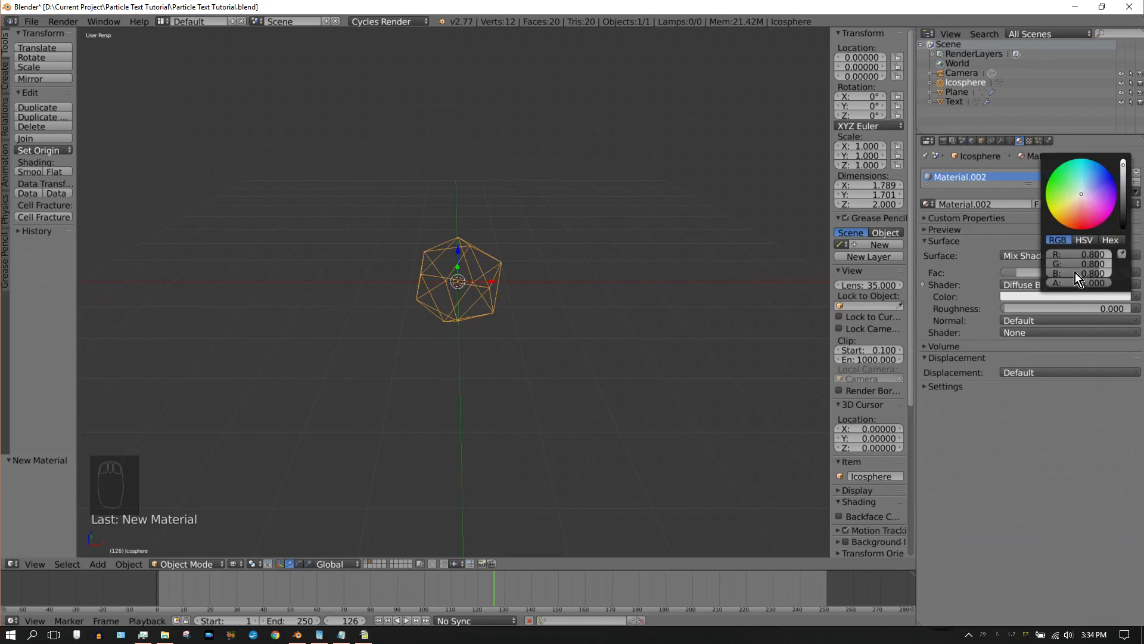
left_click(1075, 273)
type("0.5")
key("Return")
left_click_drag(1084, 265, 1033, 255)
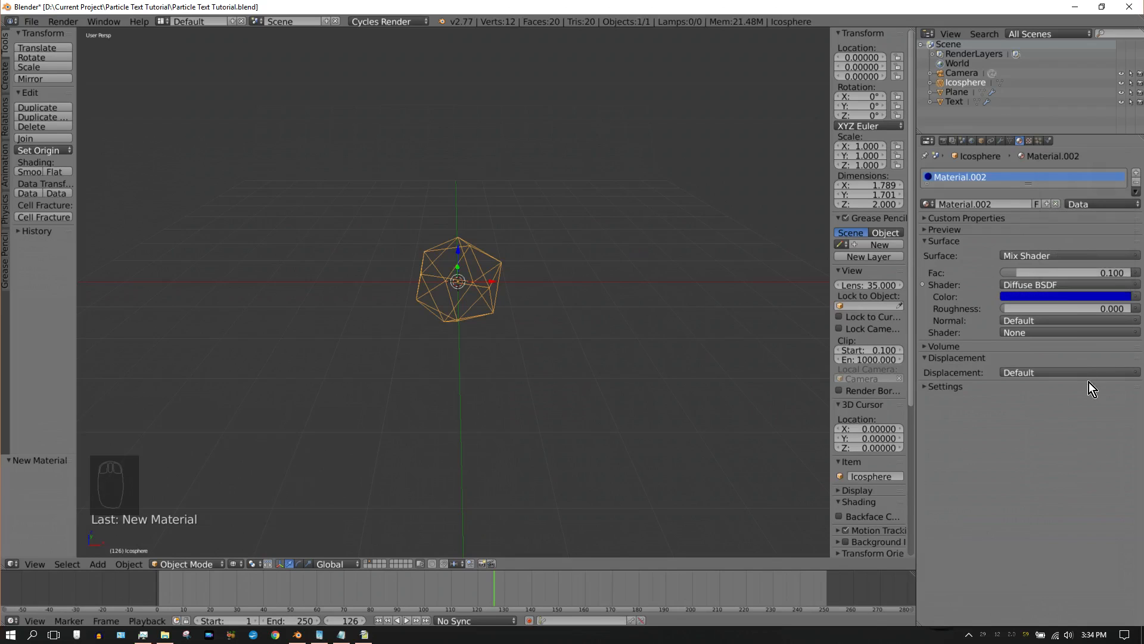
Assign a Glossy BSDF as the Mix Shader's second shader with a roughness of 0.01.
left_click(1028, 331)
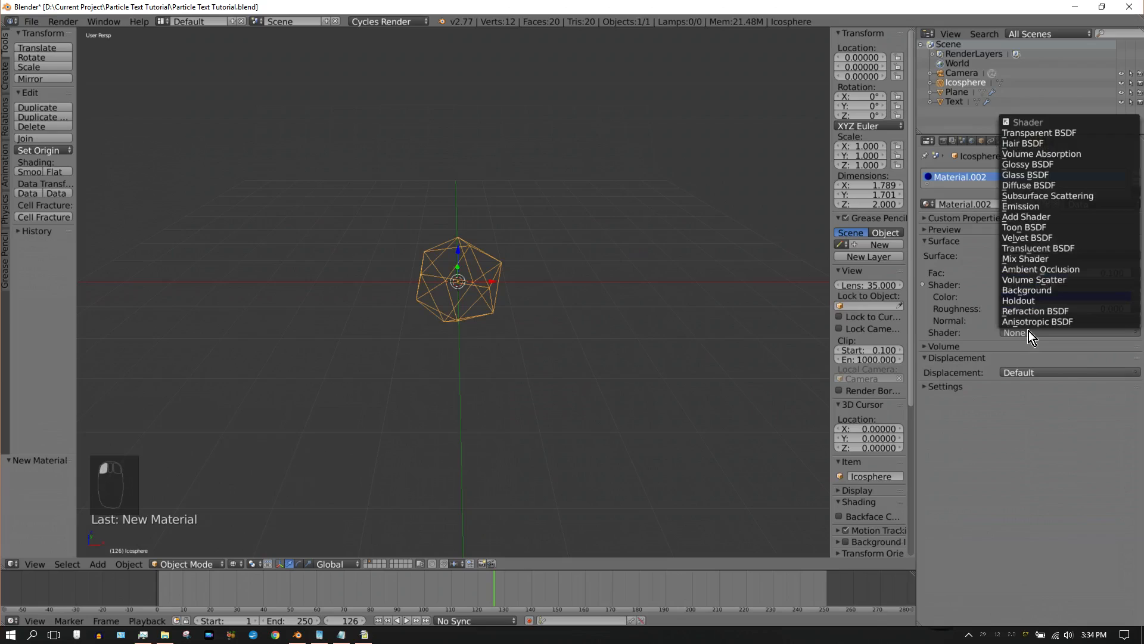
left_click(1042, 164)
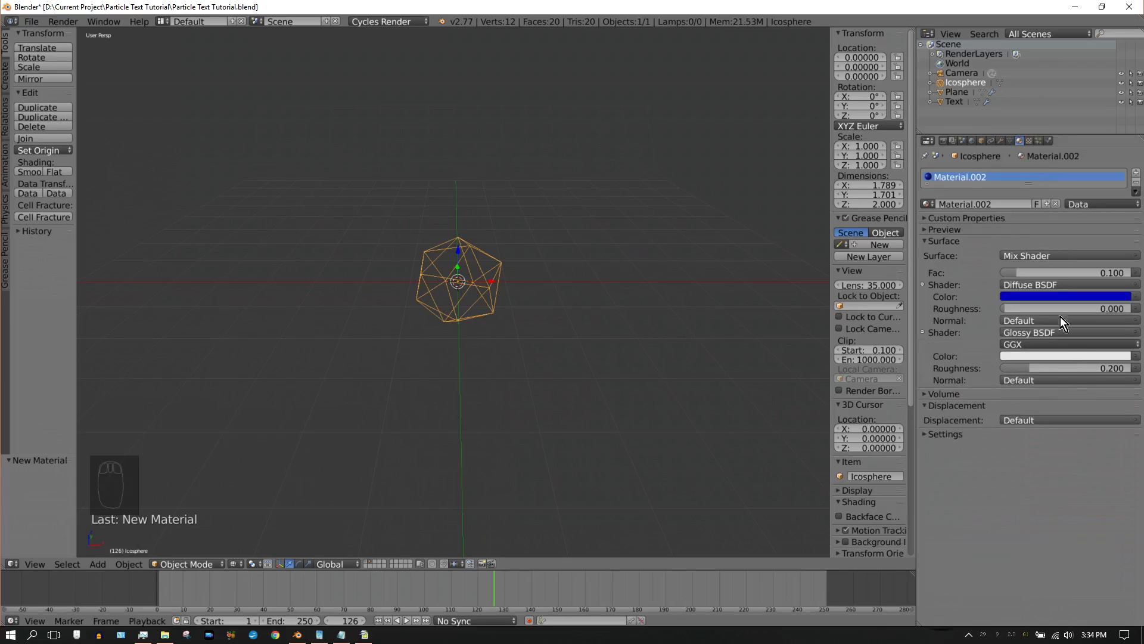
left_click(1047, 367)
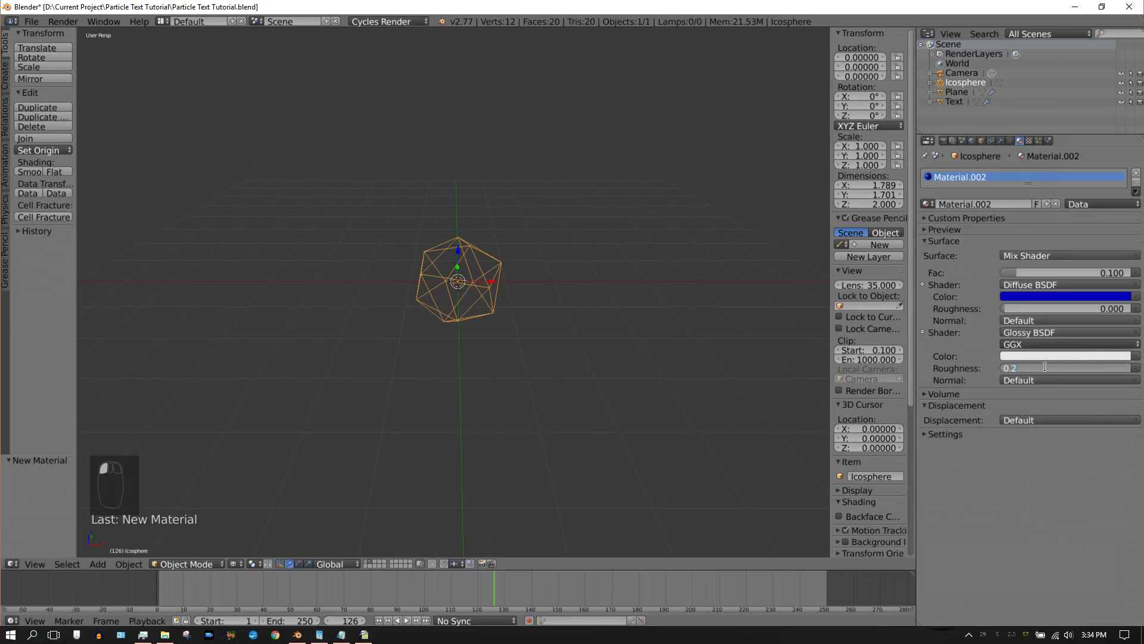
type(".01")
key("Return")
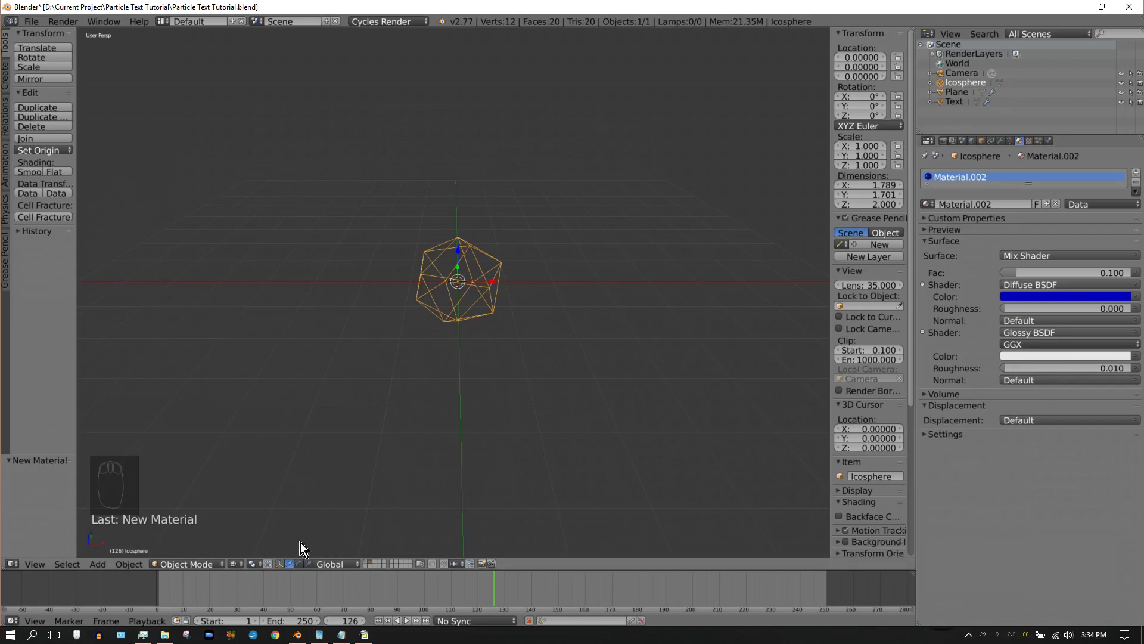
Render the BLENDER text's particles as objects using Icosphere as the dupli object, and expand the particle display settings.
left_click(366, 562)
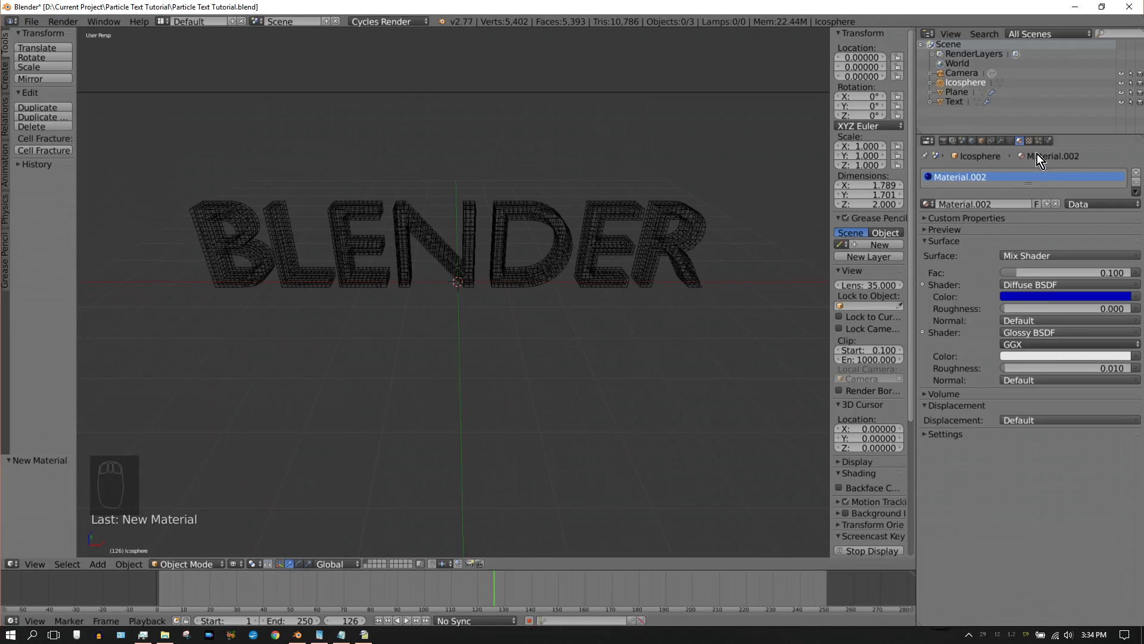
right_click(653, 245)
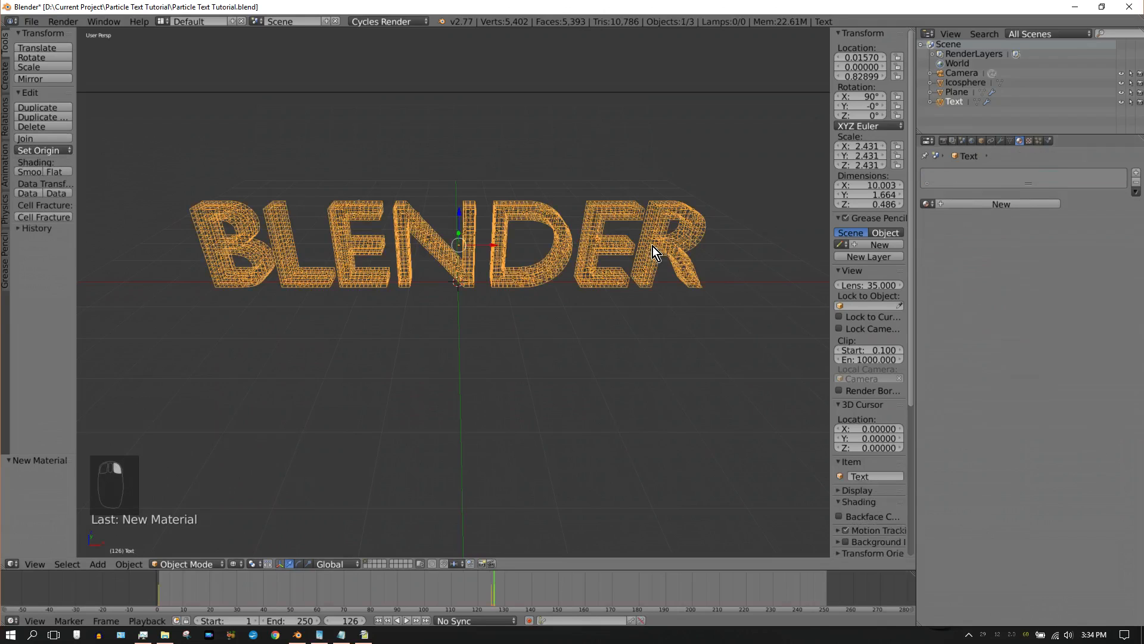
left_click(1039, 143)
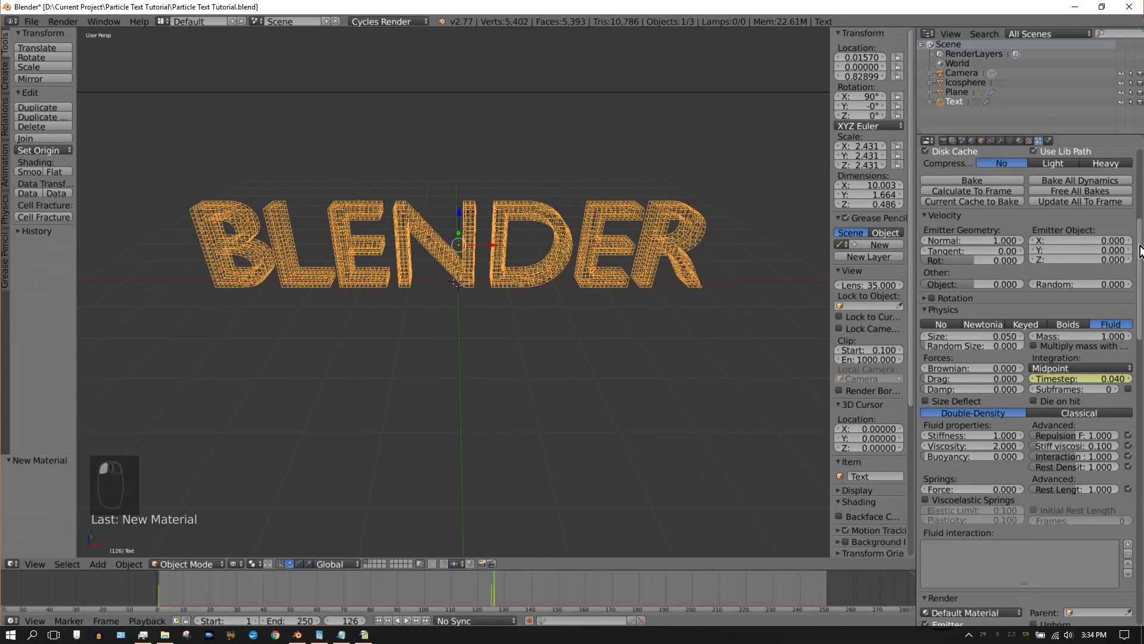
left_click_drag(1139, 250, 1142, 349)
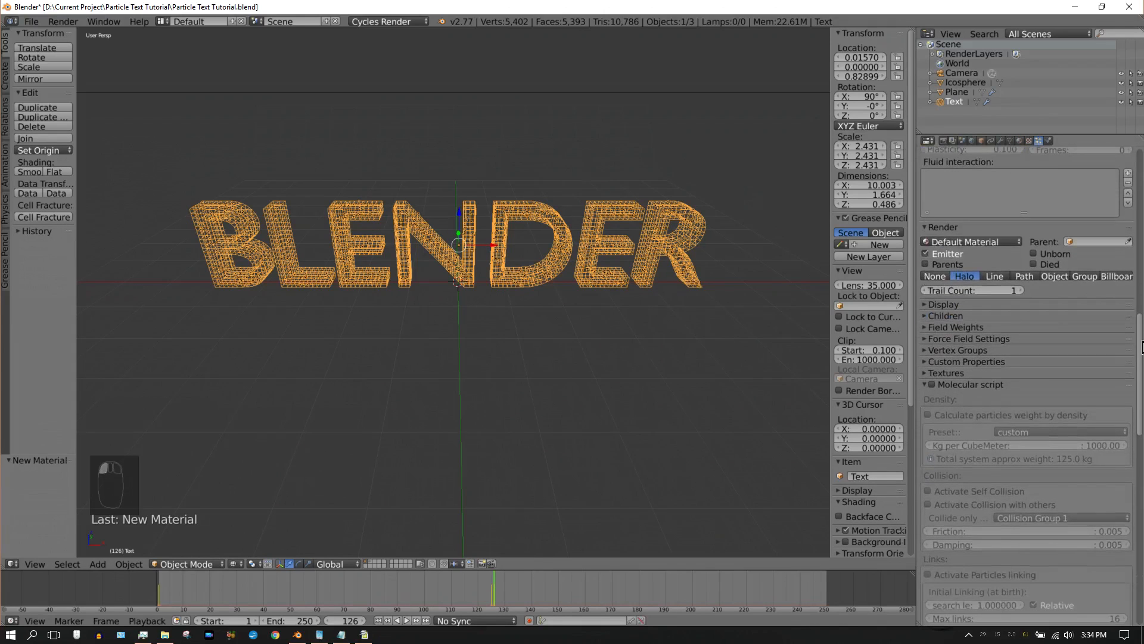
left_click(1055, 275)
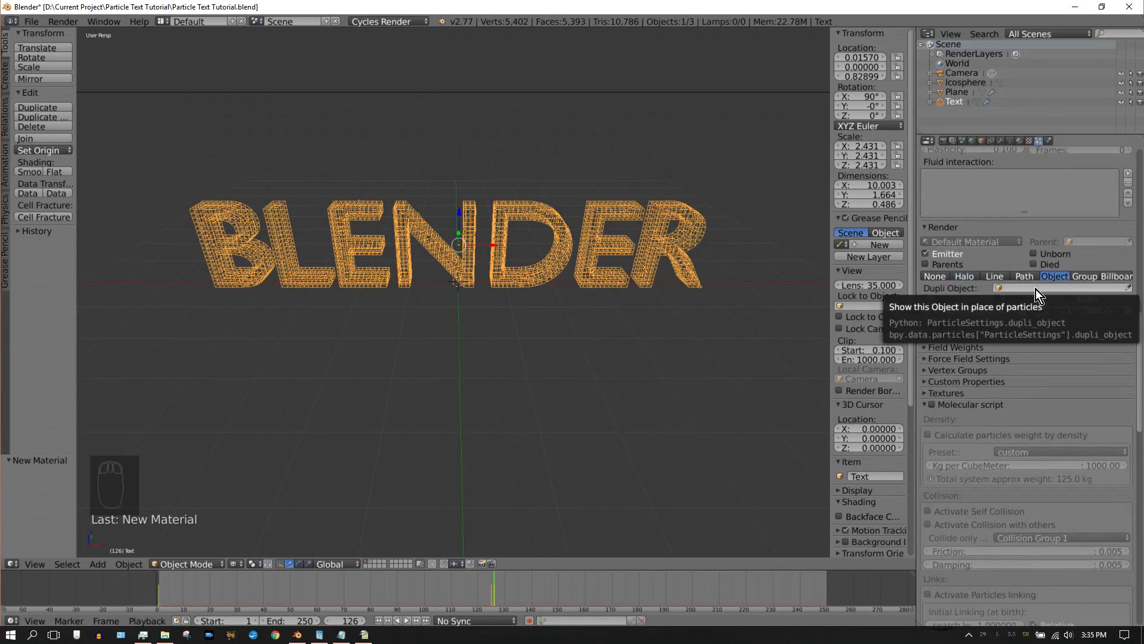
left_click(1035, 289)
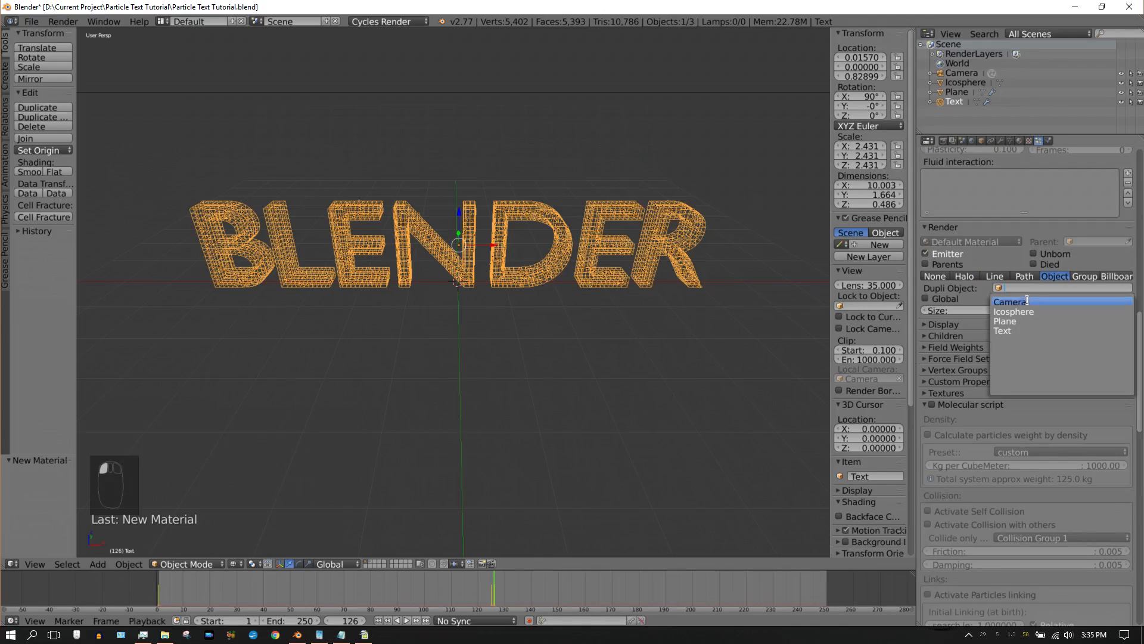
left_click(1026, 312)
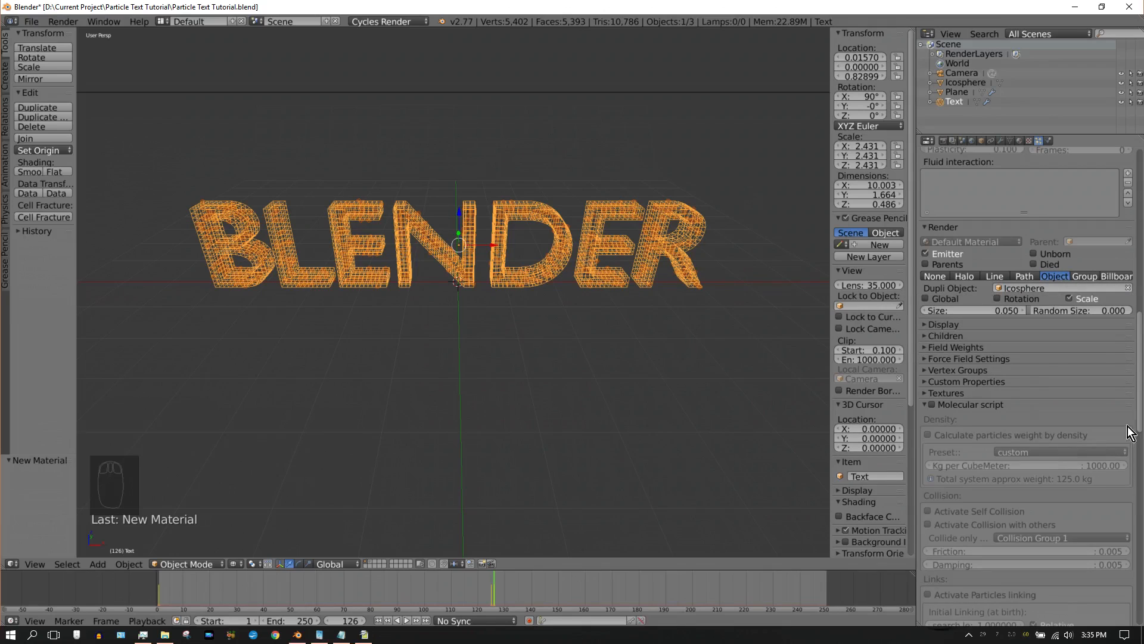
left_click(925, 325)
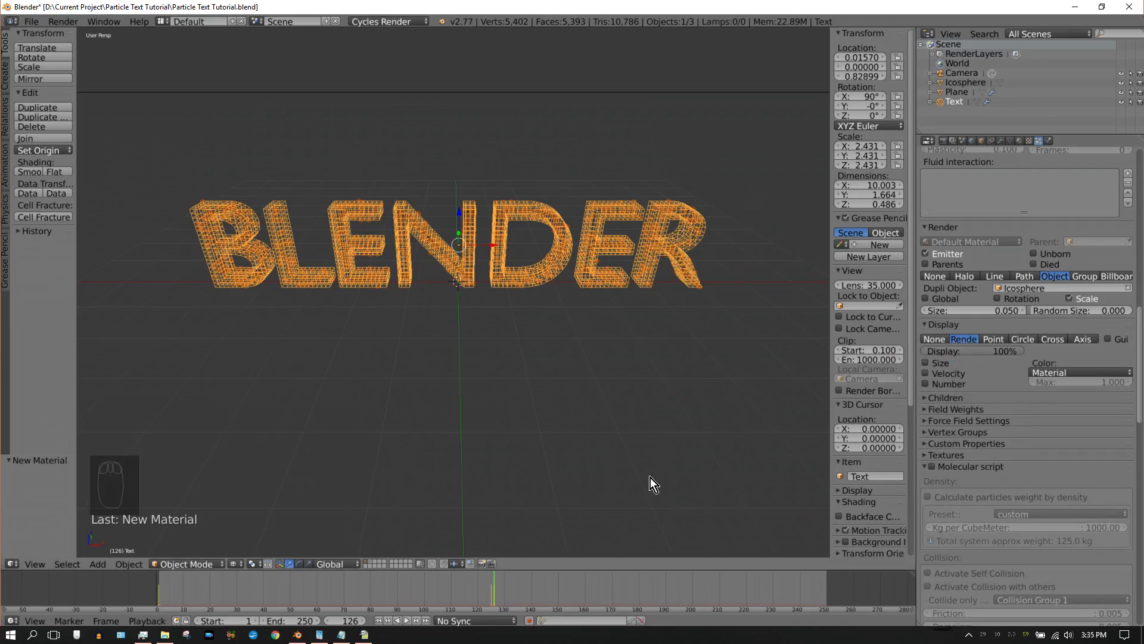
Set the text particle system's emission number to 10000.
left_click_drag(1140, 325, 1141, 148)
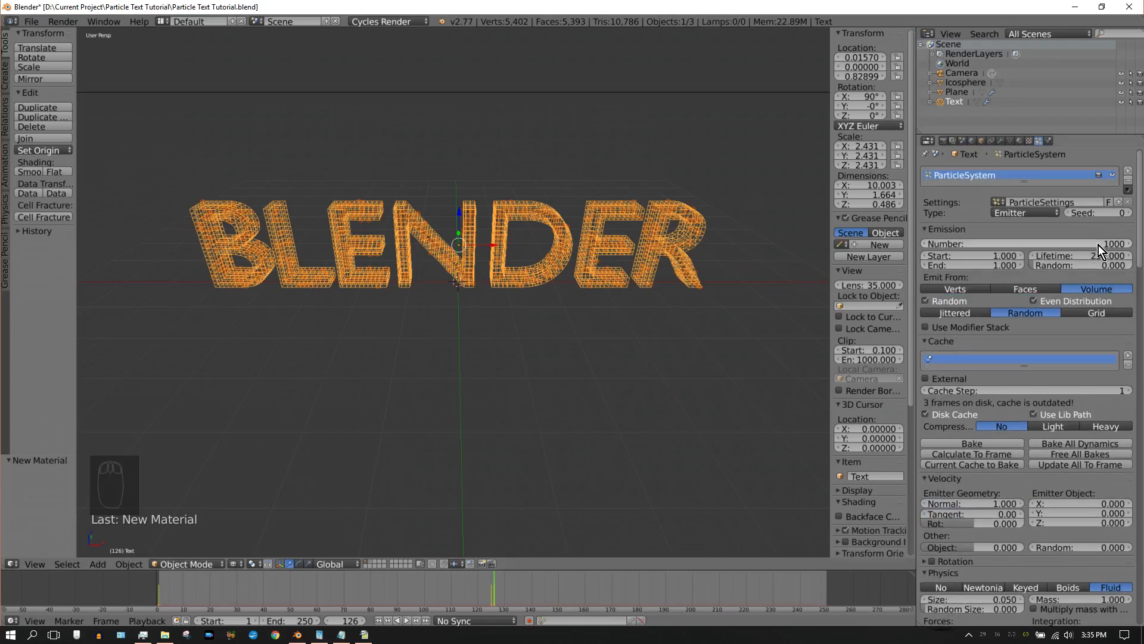
left_click(1096, 243)
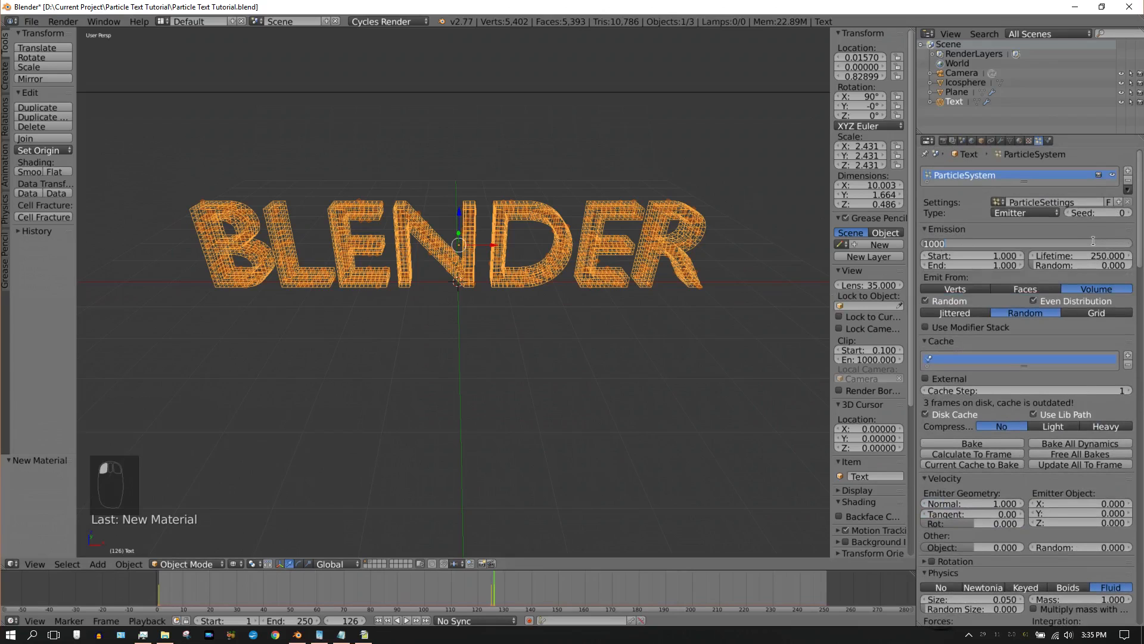
type("1000")
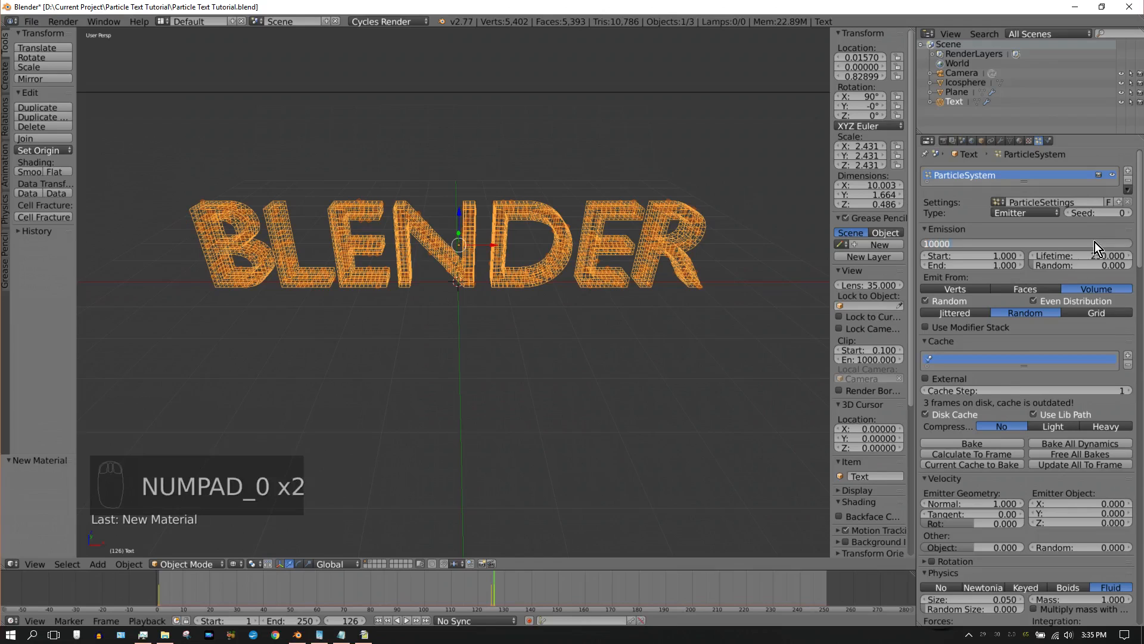
key("Return")
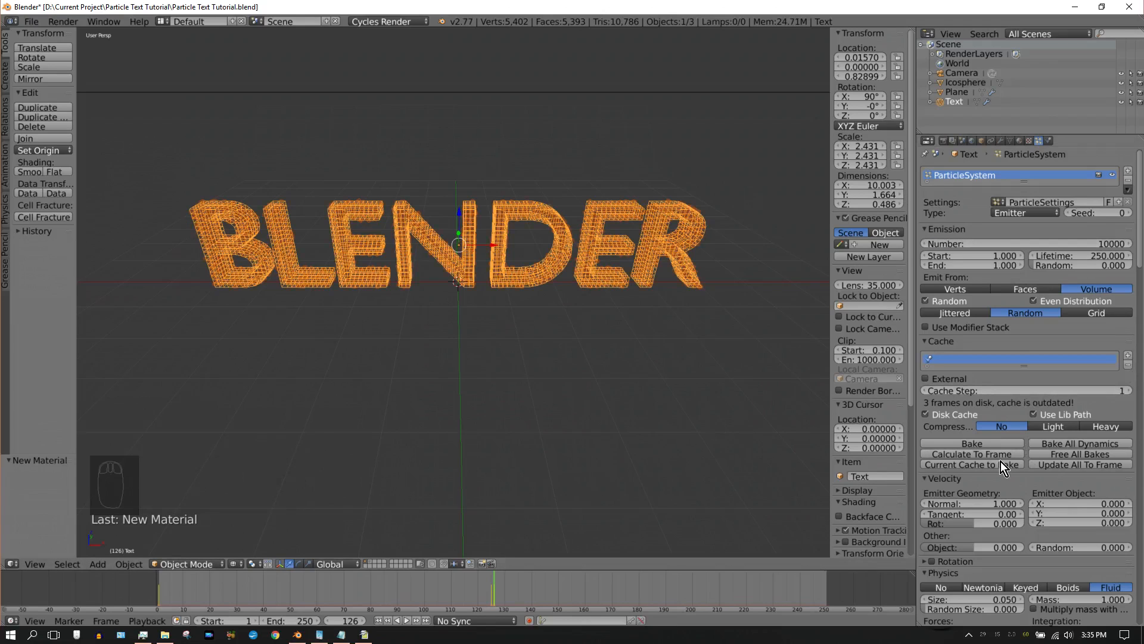
Save the project file and bake the text's particle simulation from frame 1.
left_click(379, 621)
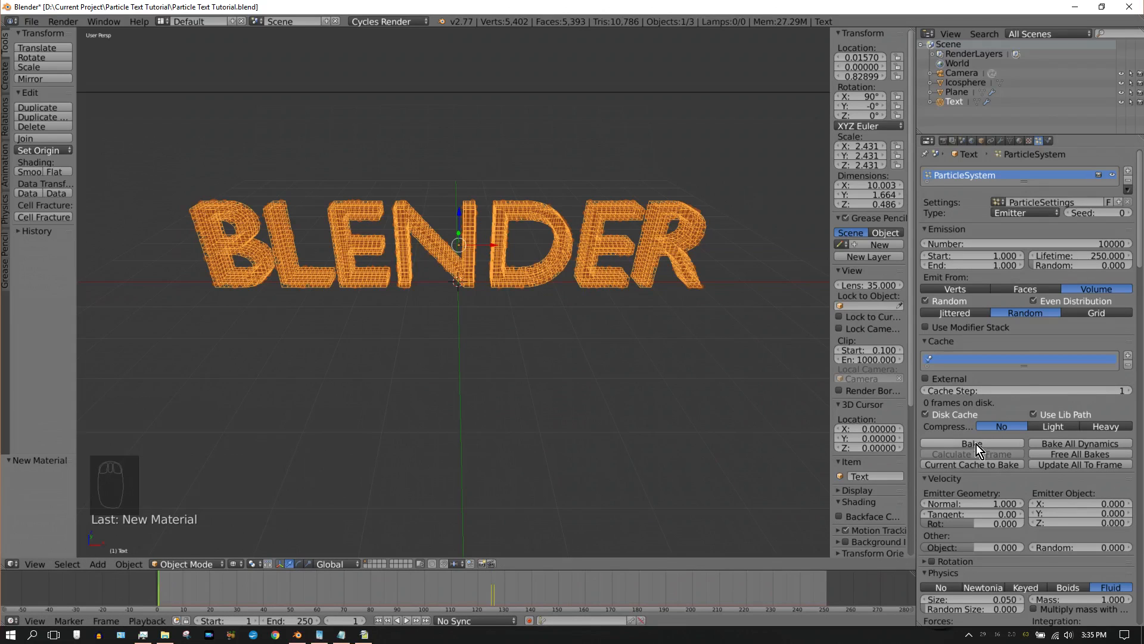
left_click(31, 21)
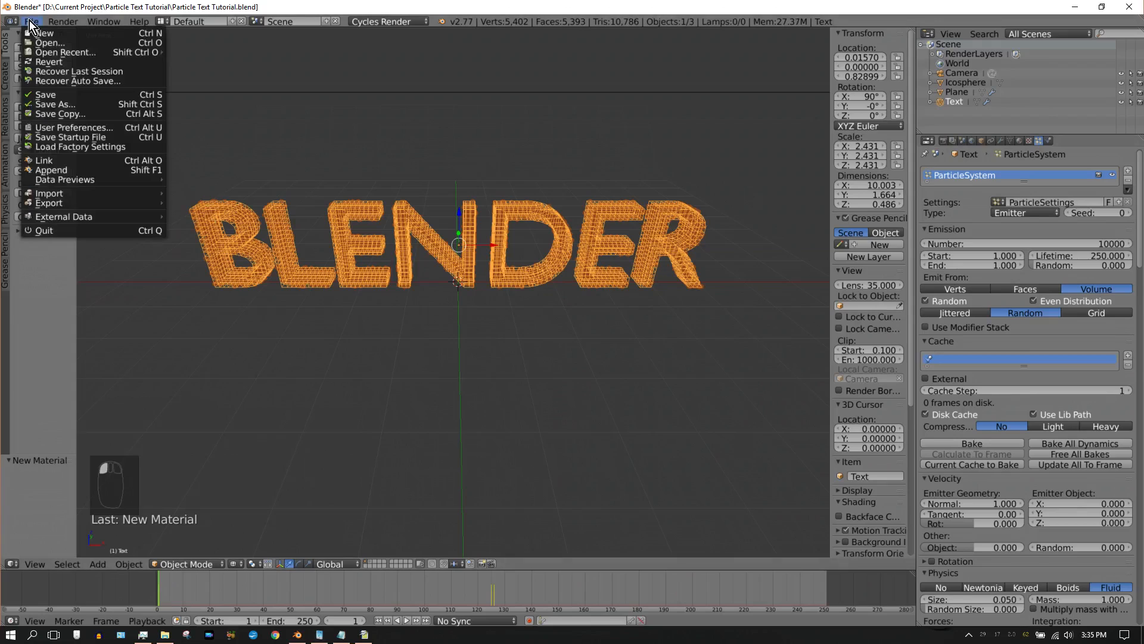
left_click(46, 94)
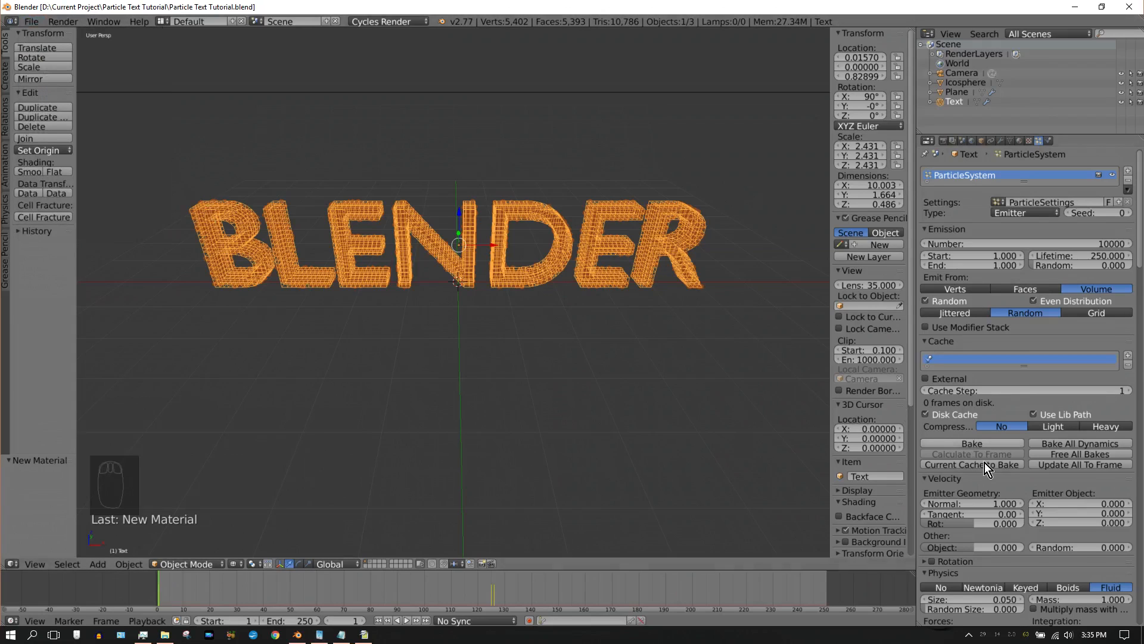
left_click(972, 444)
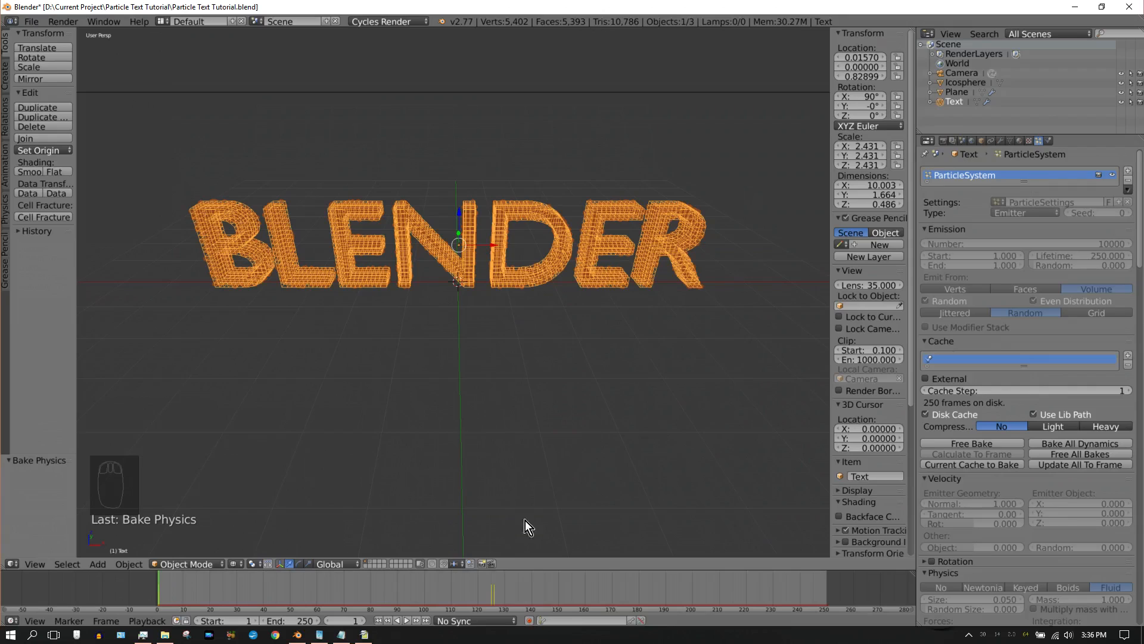
Play back the baked particle animation to check the fluid motion, and return to frame 1.
left_click(406, 621)
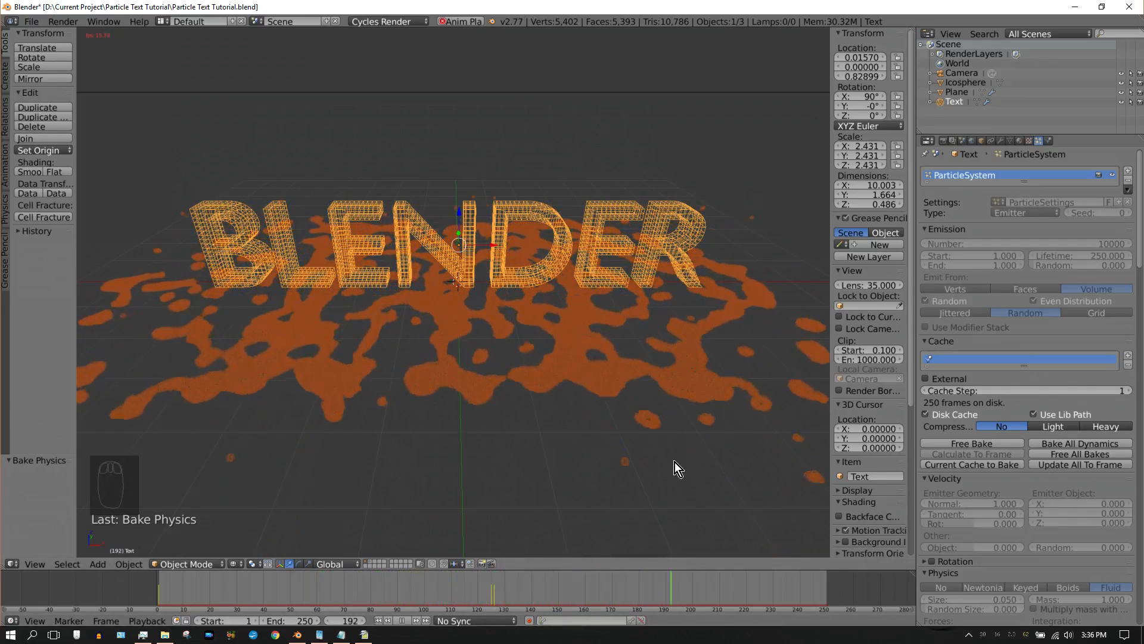
left_click(400, 621)
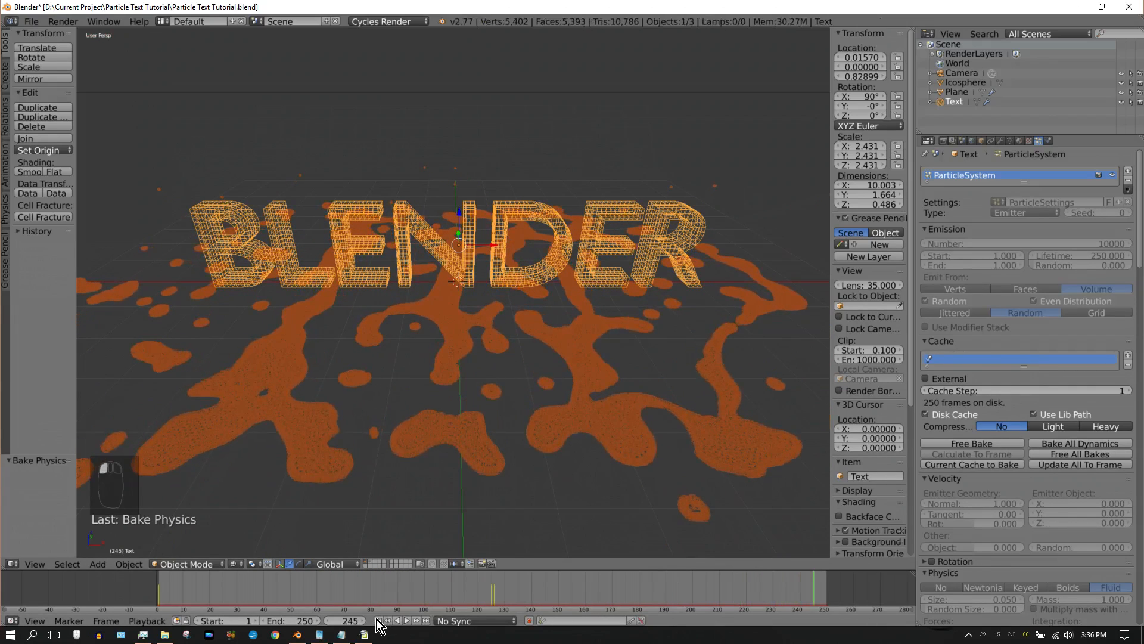
left_click(379, 620)
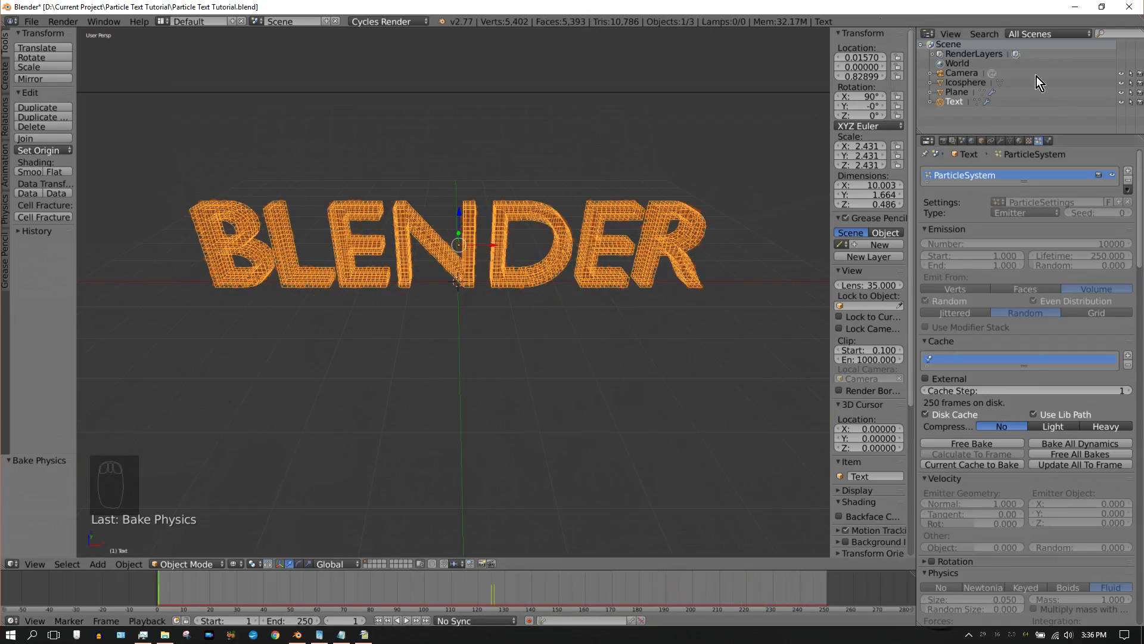
Select the camera, look through it with its frame filling the viewport, and set its Y location to -10.
left_click(964, 72)
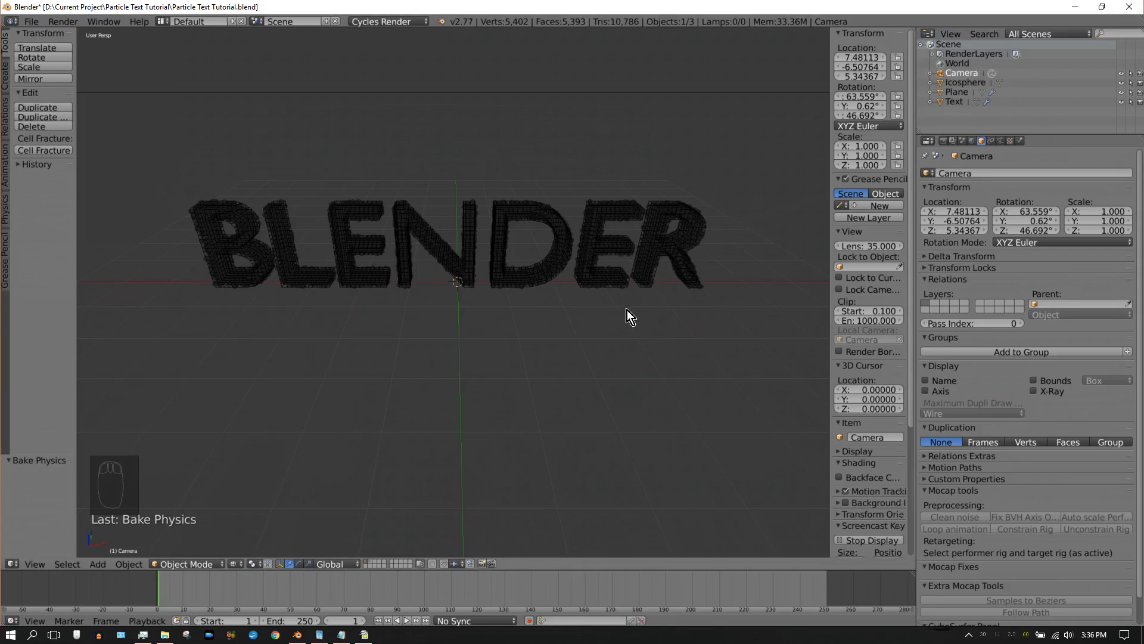
key("KP_0")
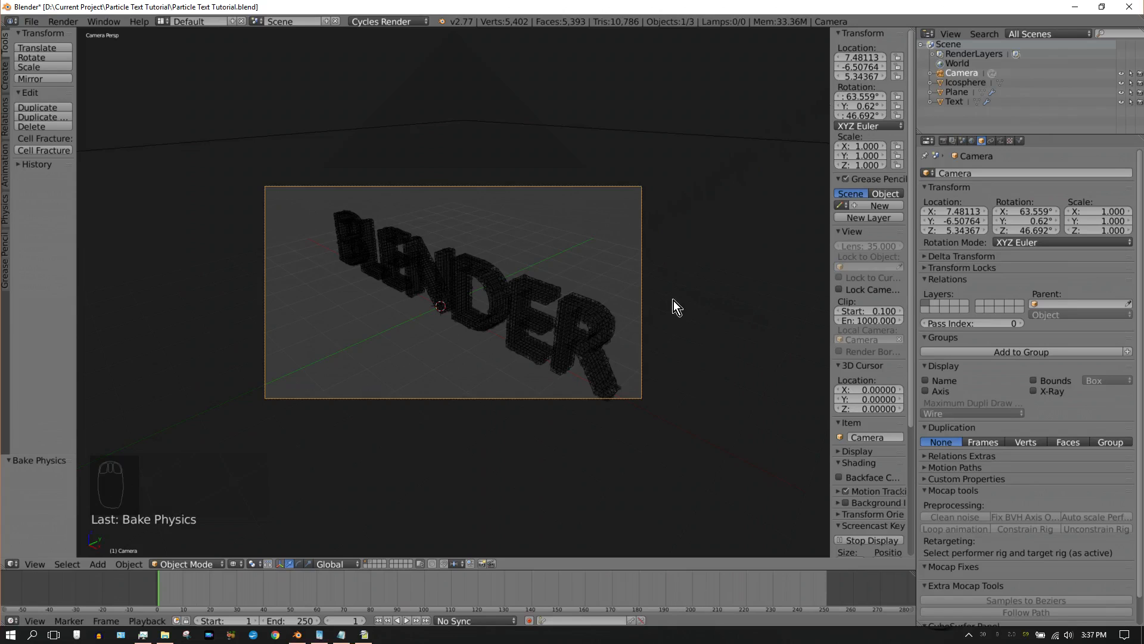
key("Home")
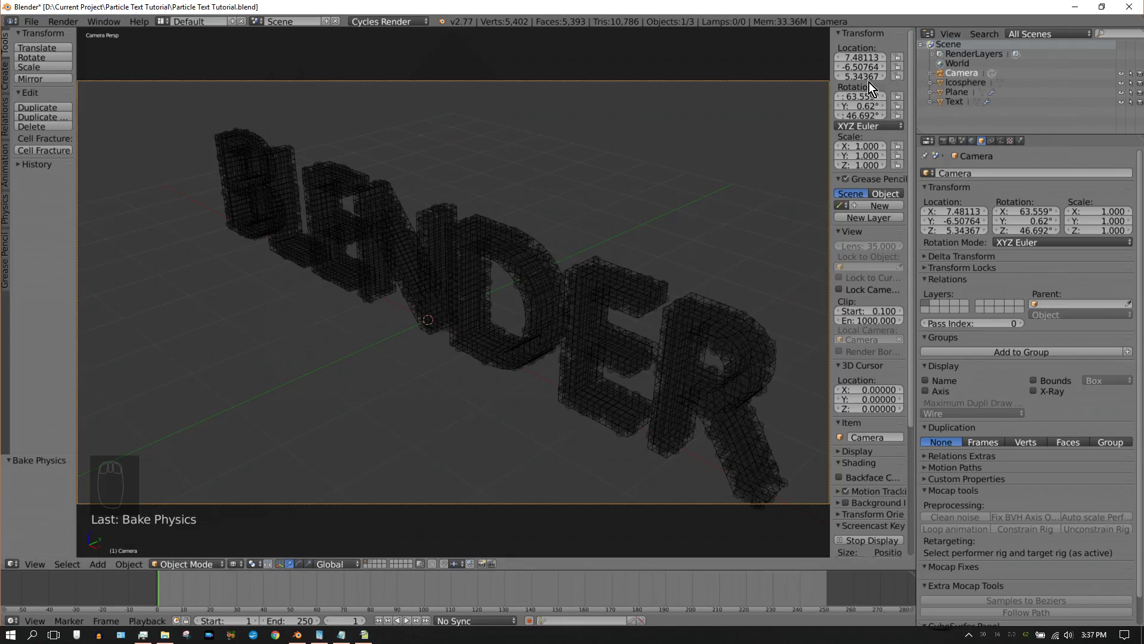
left_click_drag(870, 67, 752, 67)
left_click(862, 66)
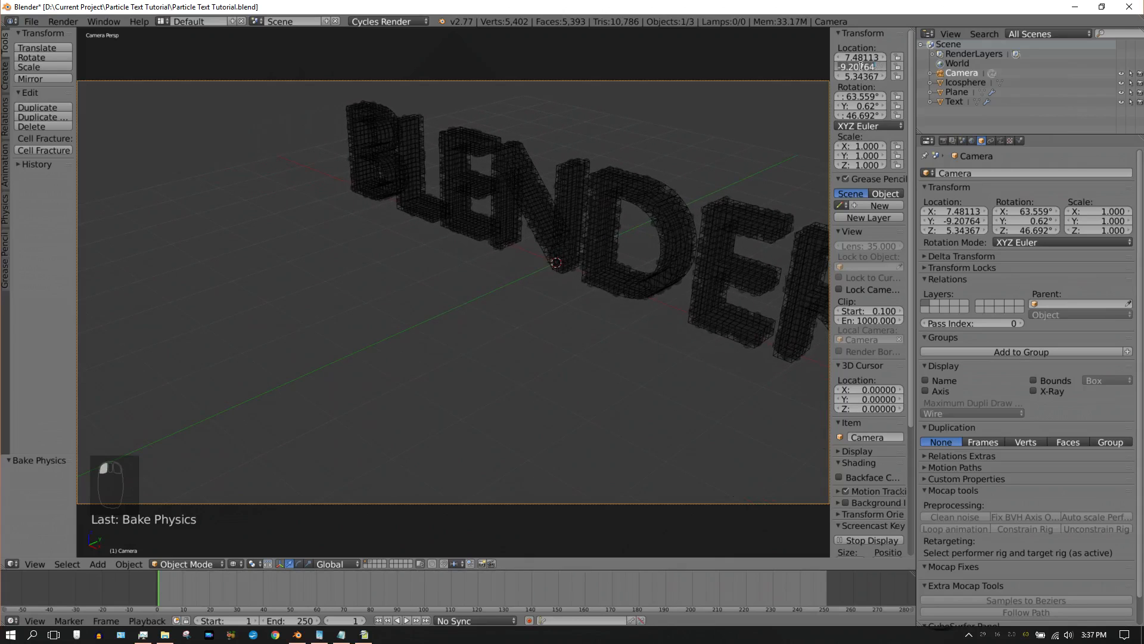
type("-10")
key("Return")
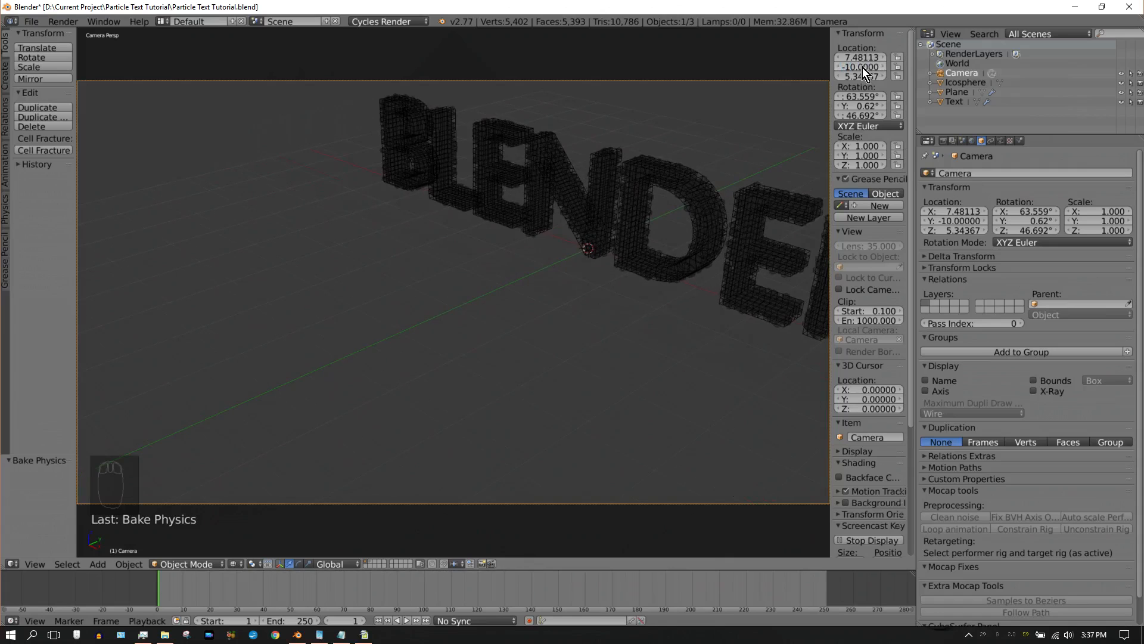
Set the camera's Y rotation to 0° and adjust X to about 67.7° and Z to about 33.9° to frame the whole text.
left_click(867, 107)
type("0")
key("Return")
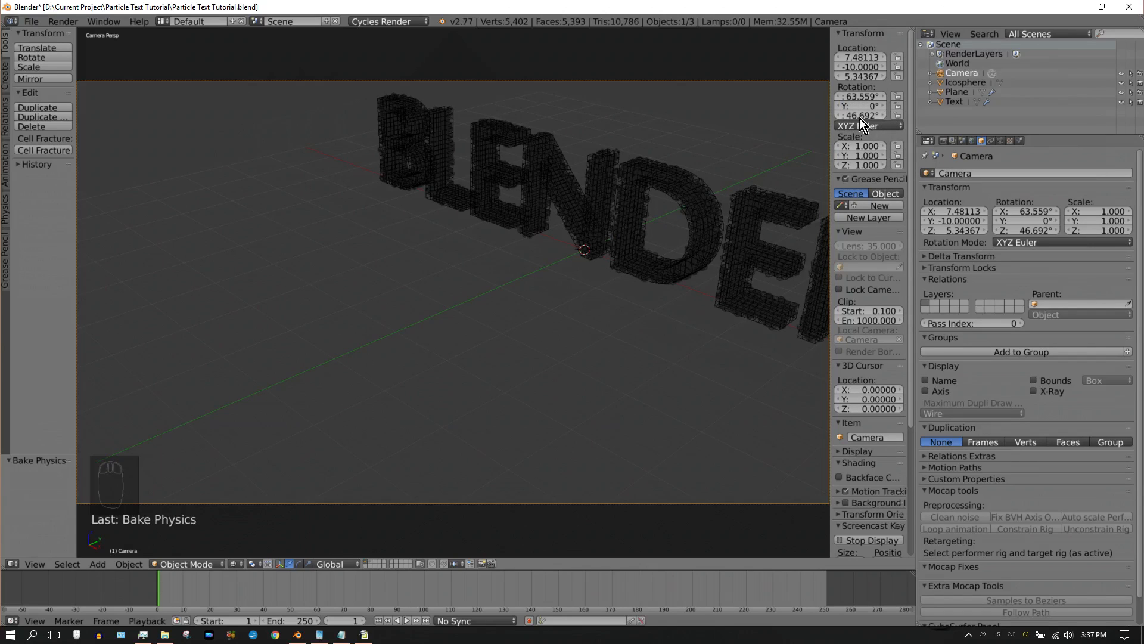
left_click(856, 116)
left_click_drag(856, 115, 872, 95)
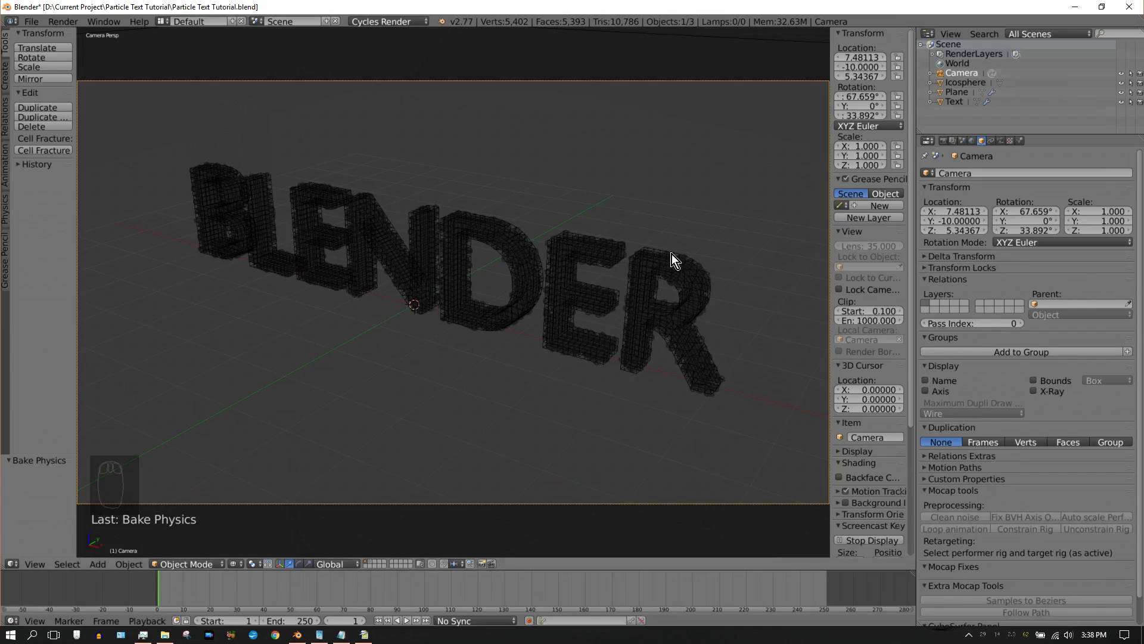
Choose the LocRot keying set and keyframe the camera's location and rotation at frame 1.
left_click(569, 620)
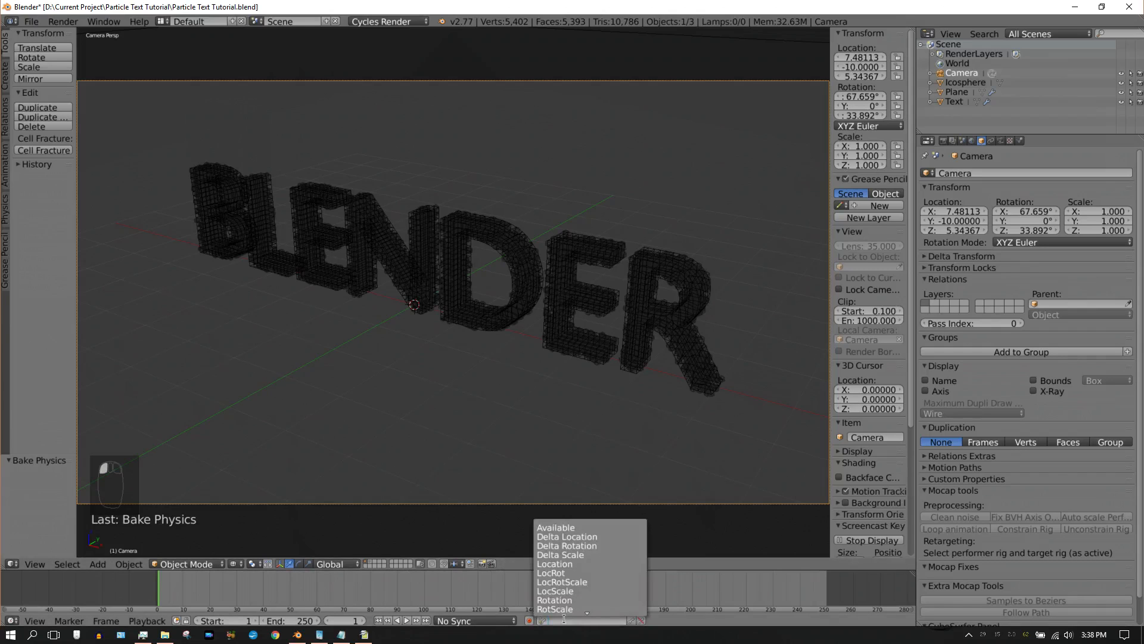
left_click(563, 572)
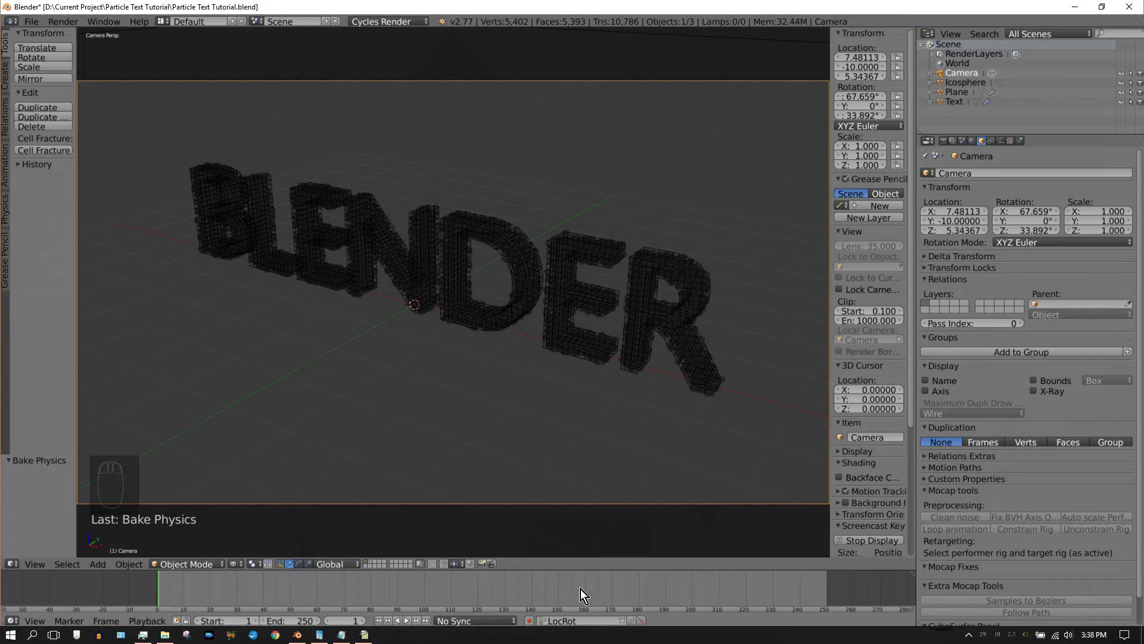
left_click(633, 620)
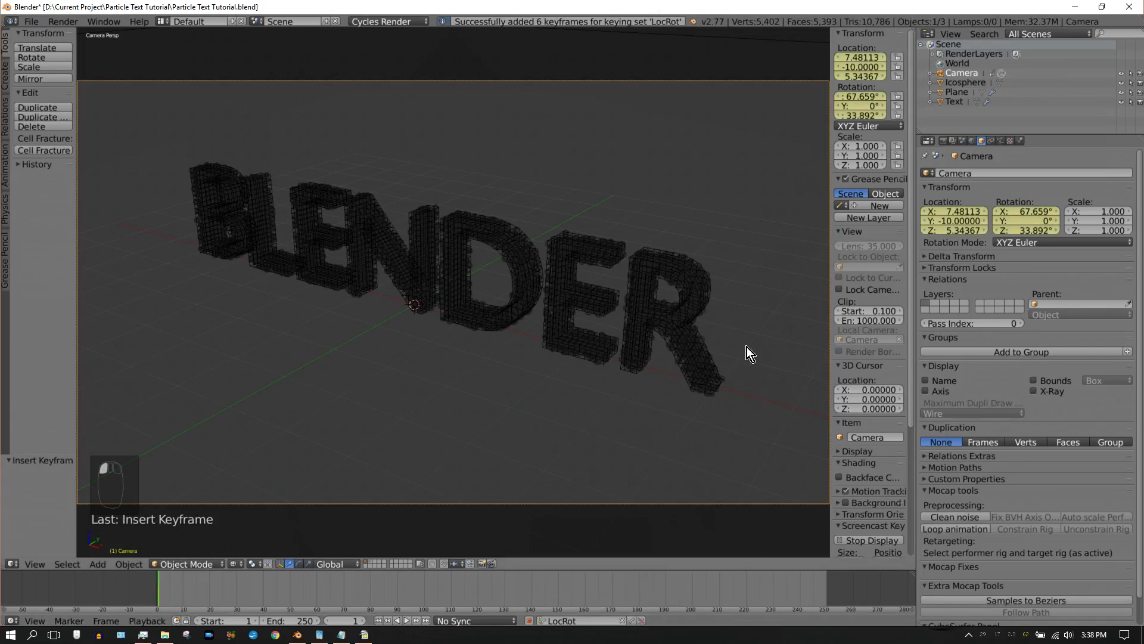
At frame 125, set the camera's X location to -7.48113 and Z rotation to about -33.1°, and keyframe its location and rotation.
left_click(343, 620)
type("125")
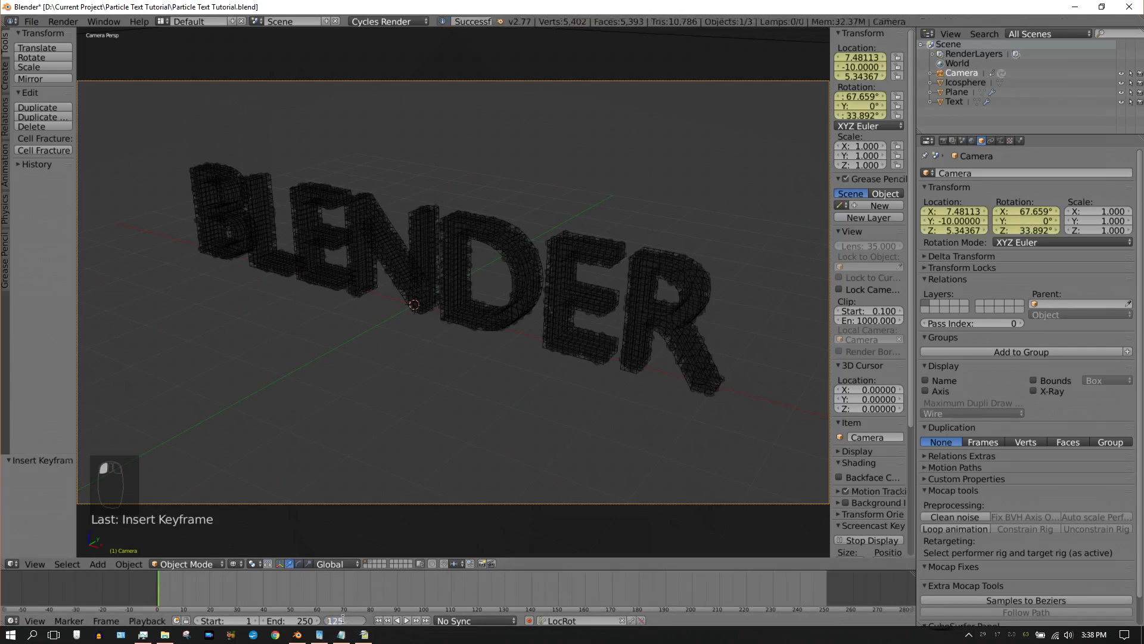
key("Return")
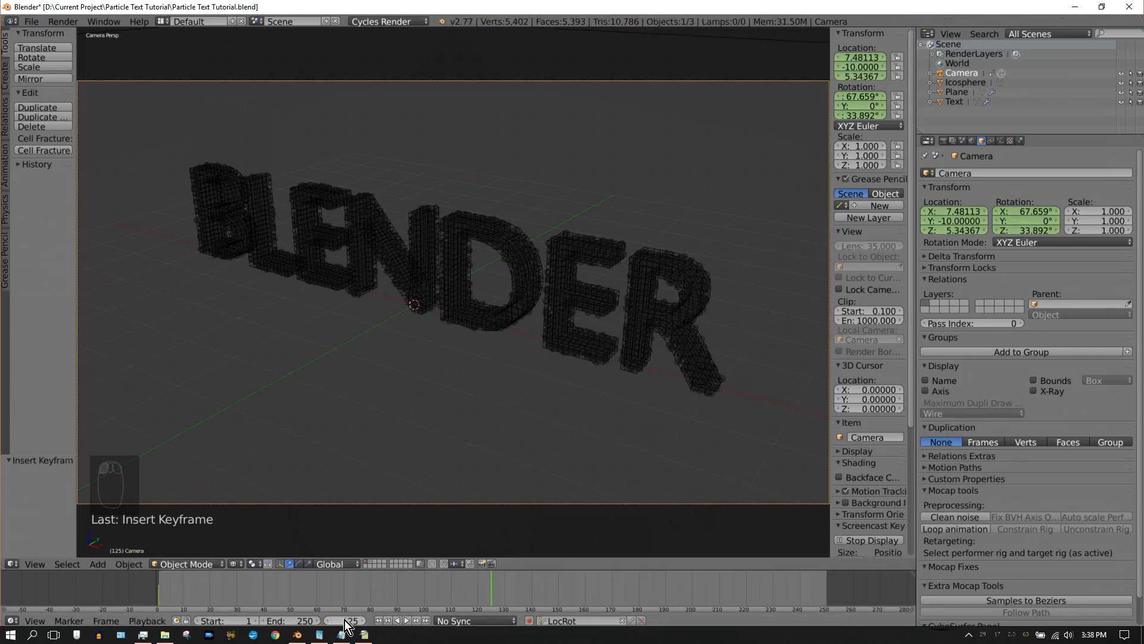
left_click(857, 59)
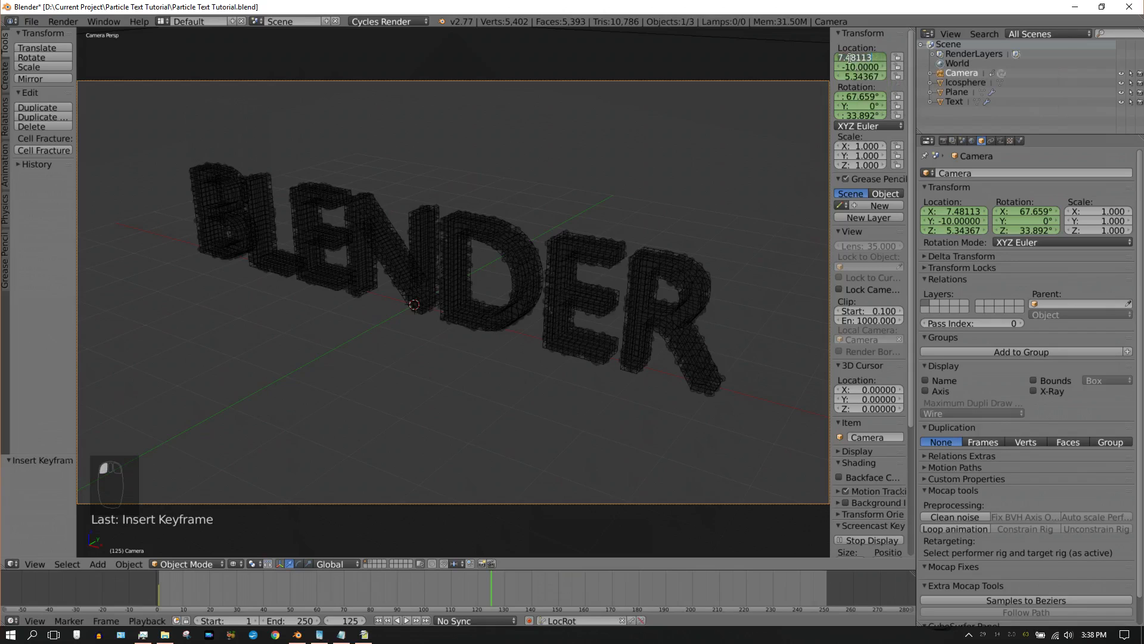
left_click(841, 58)
type("-")
key("Return")
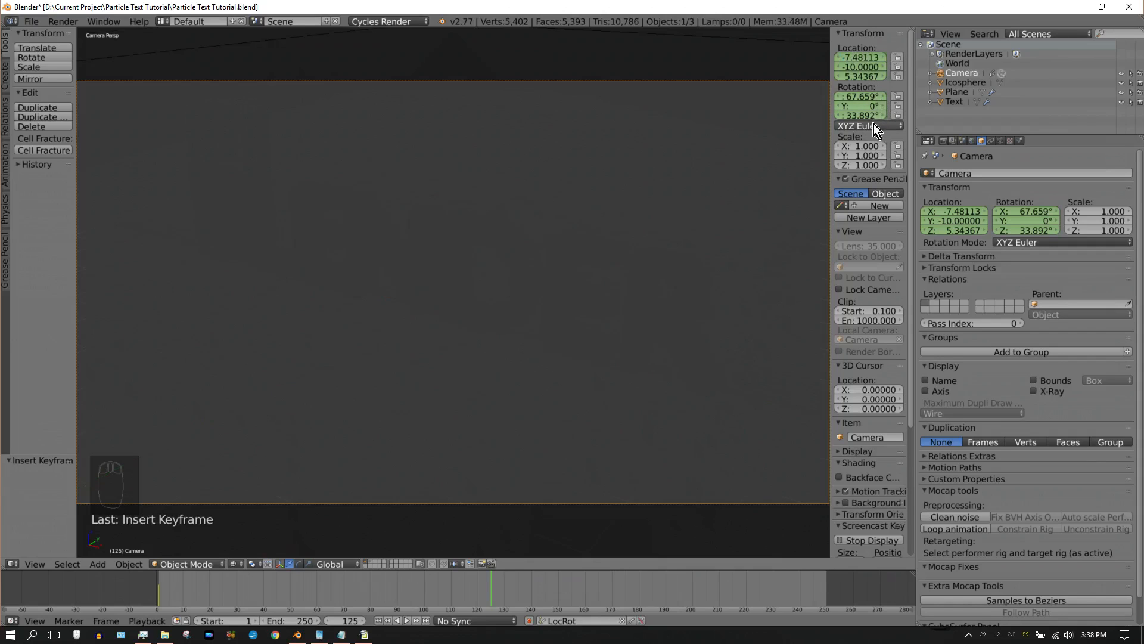
left_click_drag(871, 116, 723, 115)
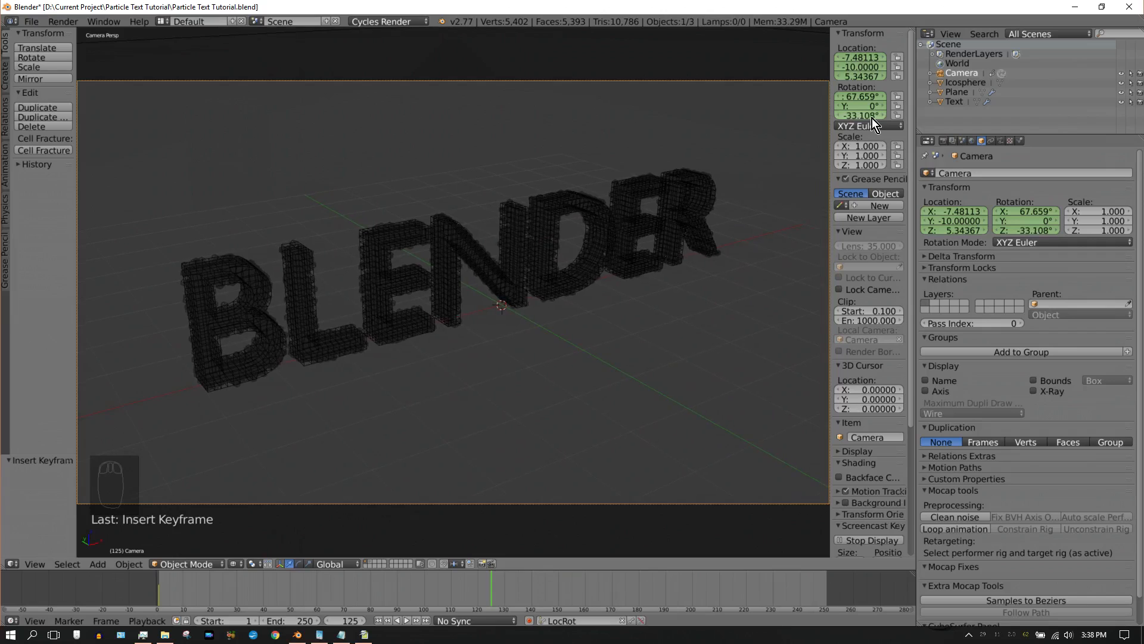
left_click(632, 621)
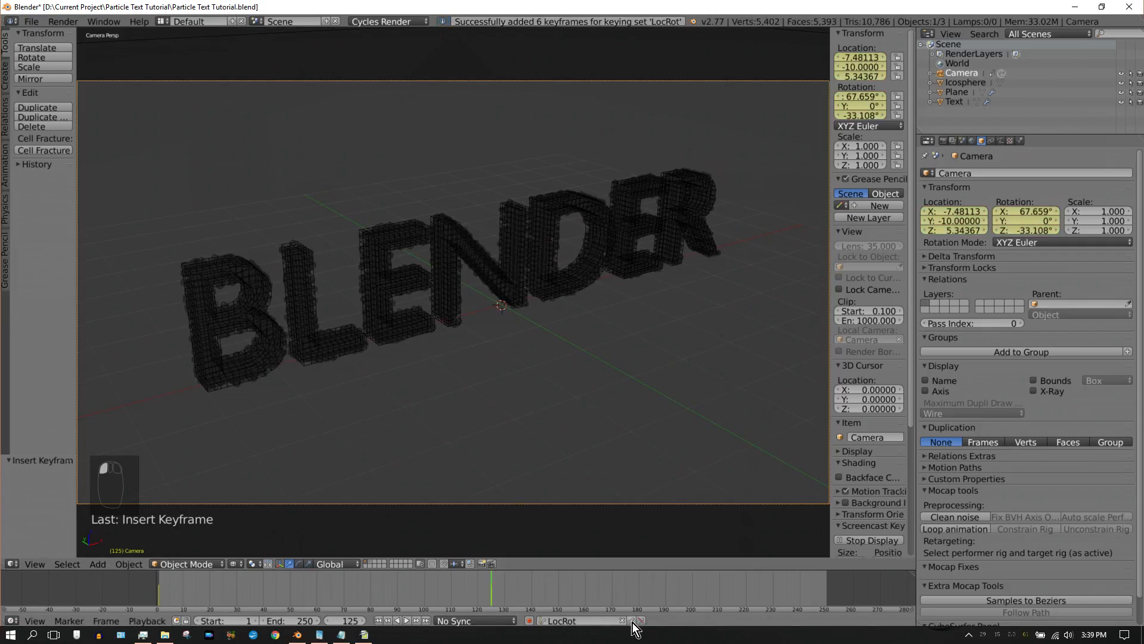
Play the animation from frame 1 to check the camera's sweep across the text.
left_click(378, 621)
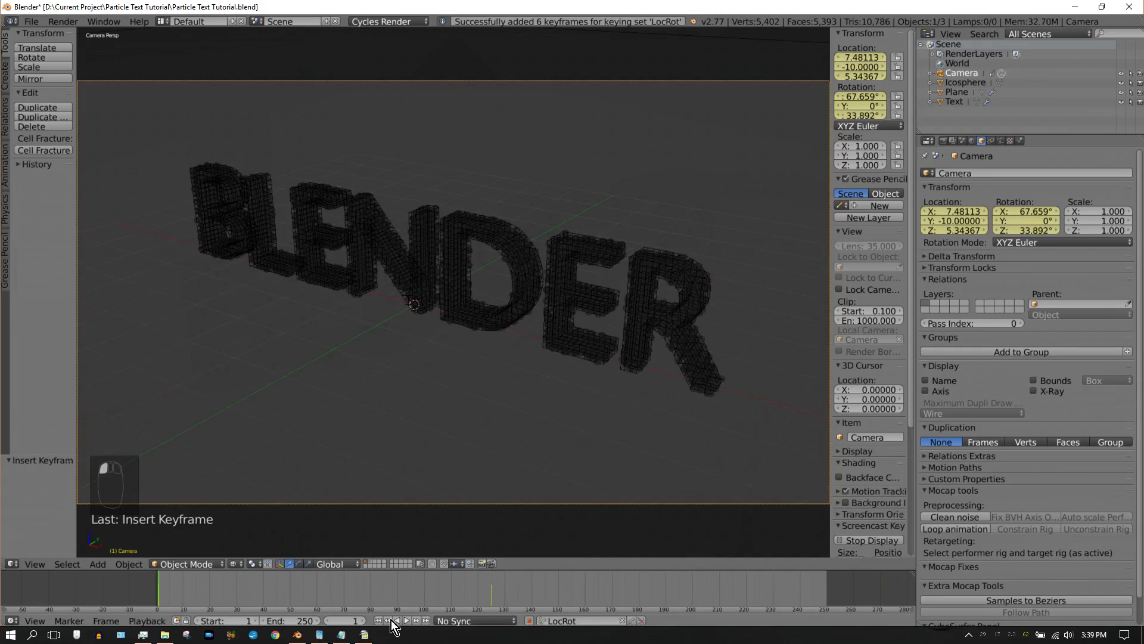
left_click(405, 621)
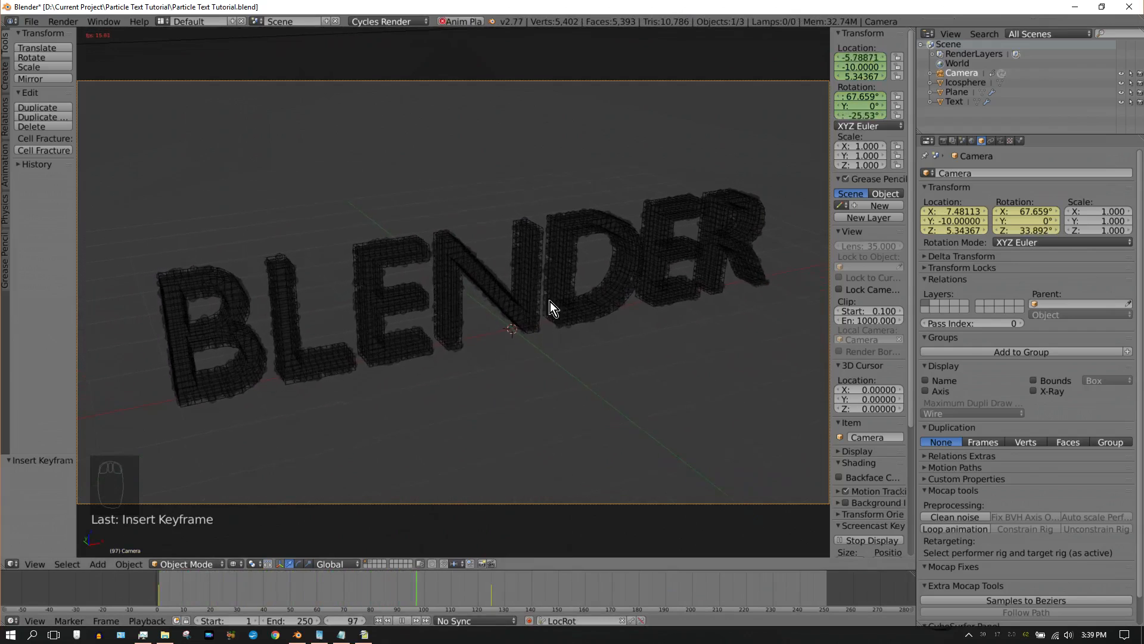
left_click(399, 623)
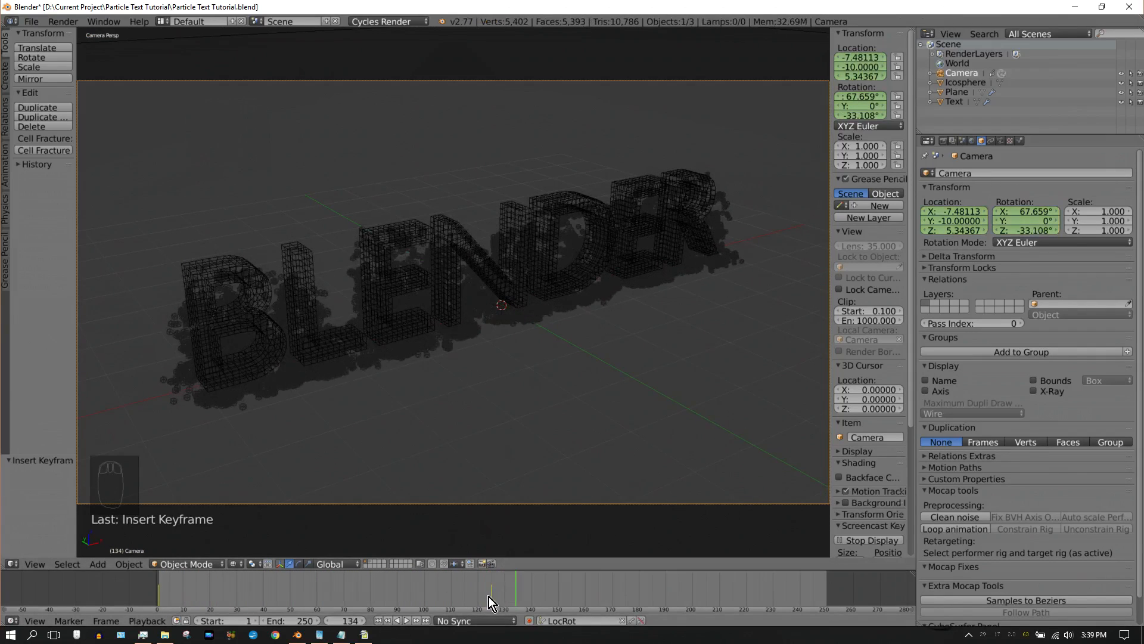
At frame 63, set the camera's Y location to -12 and X rotation to about 68.6°, and keyframe its location and rotation.
left_click(327, 593)
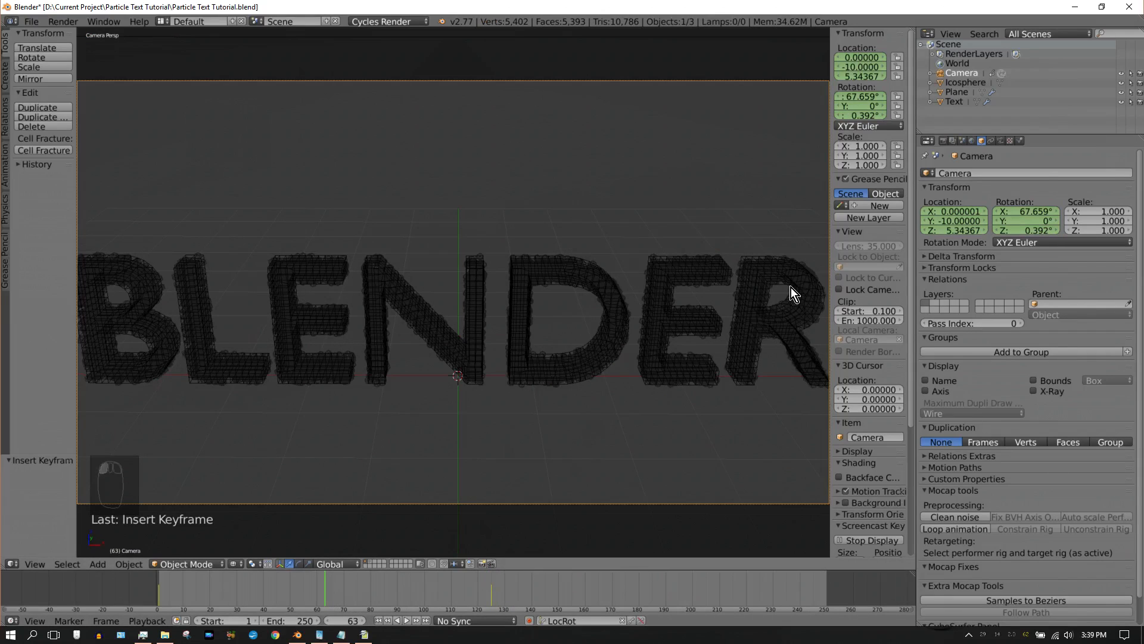
left_click_drag(858, 68, 783, 68)
left_click(863, 67)
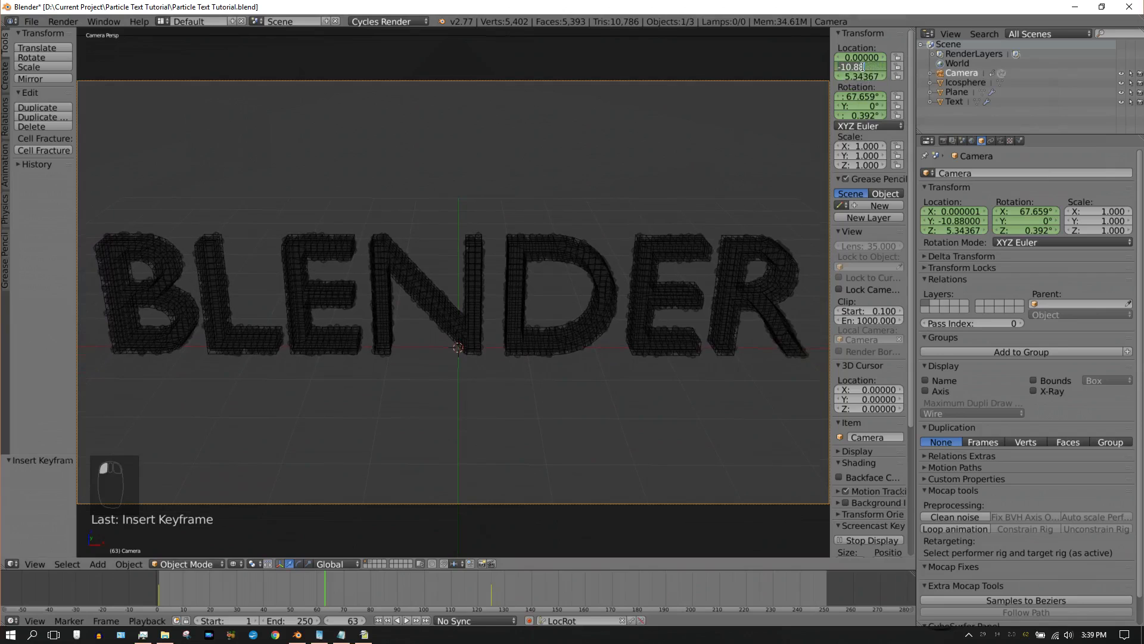
type("-12")
key("Return")
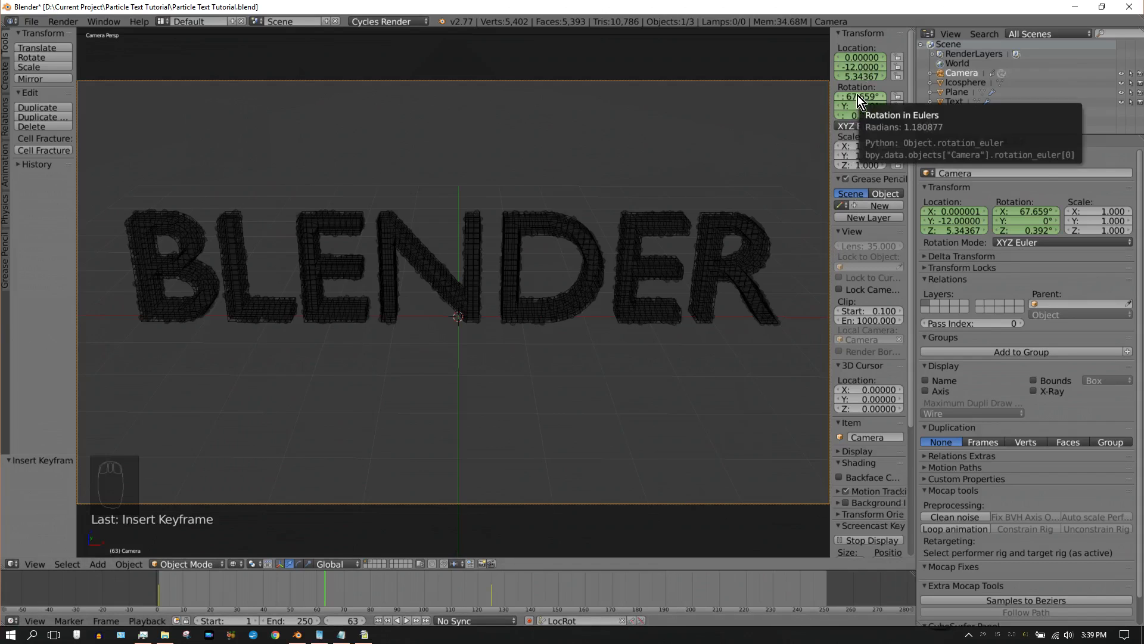
left_click_drag(857, 95, 862, 96)
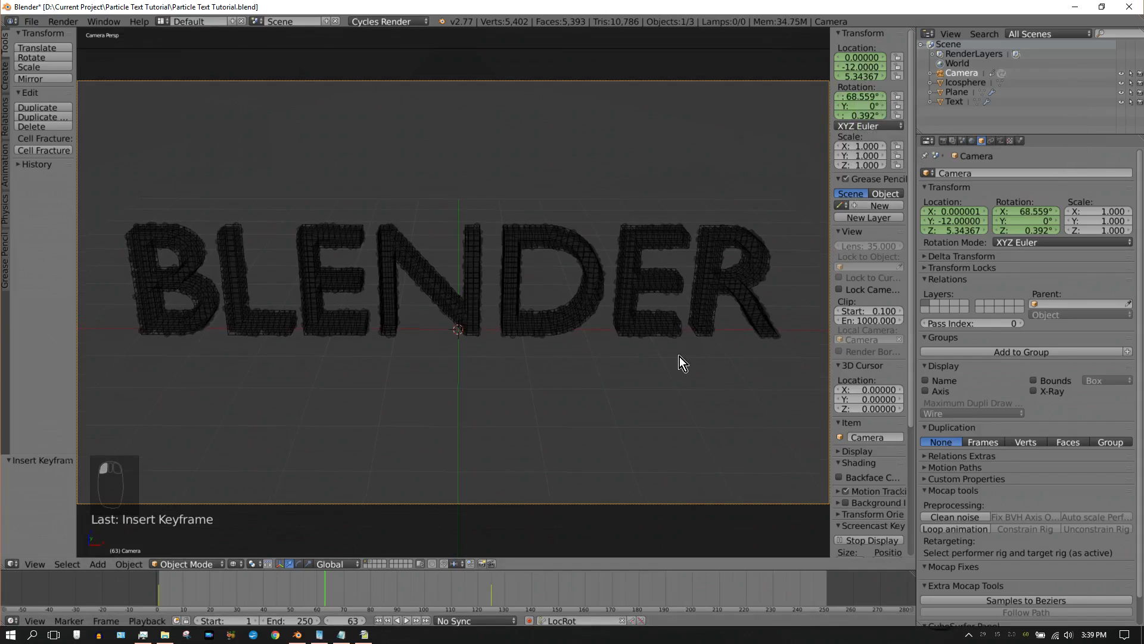
left_click(630, 620)
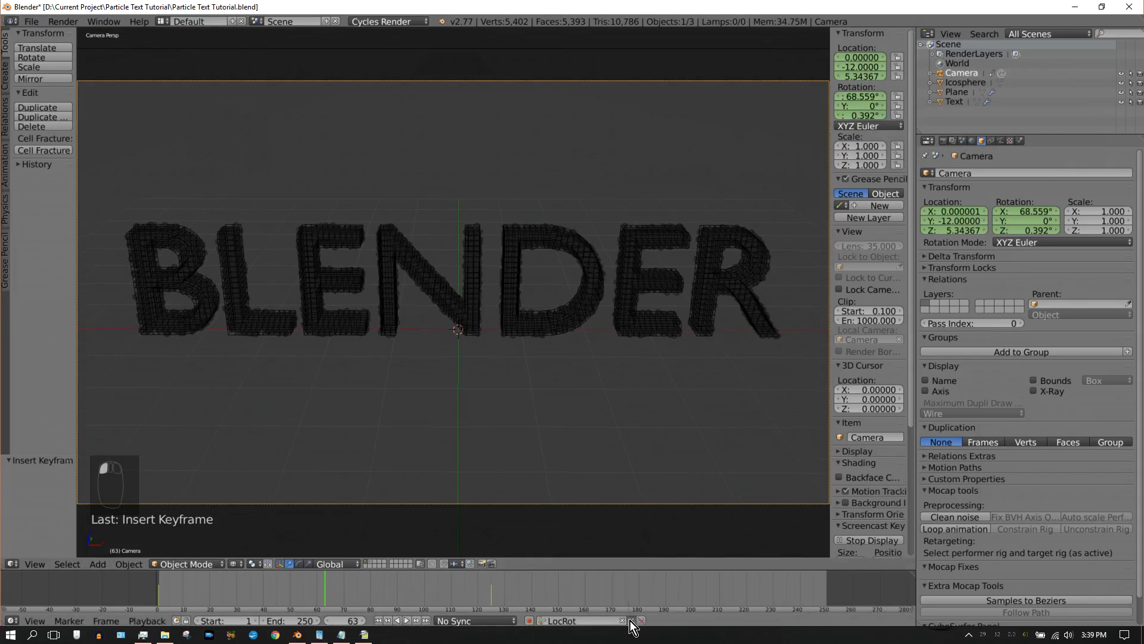
Play the animation from frame 1 to check the camera move with the middle keyframe, and go back to the frame 125 keyframe.
left_click(388, 621)
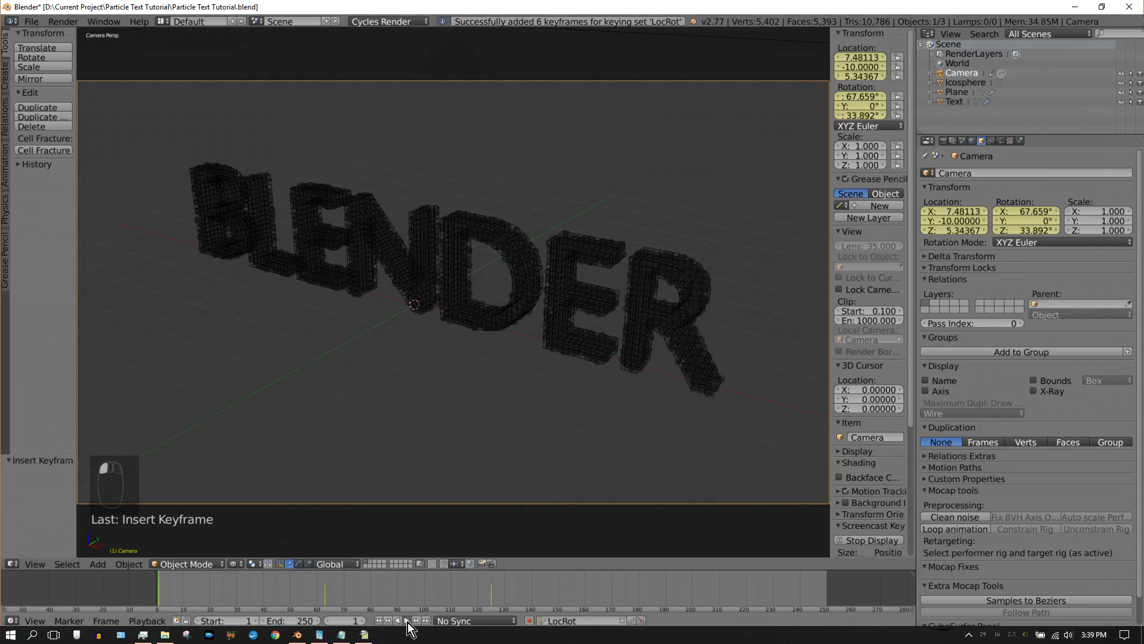
left_click(407, 621)
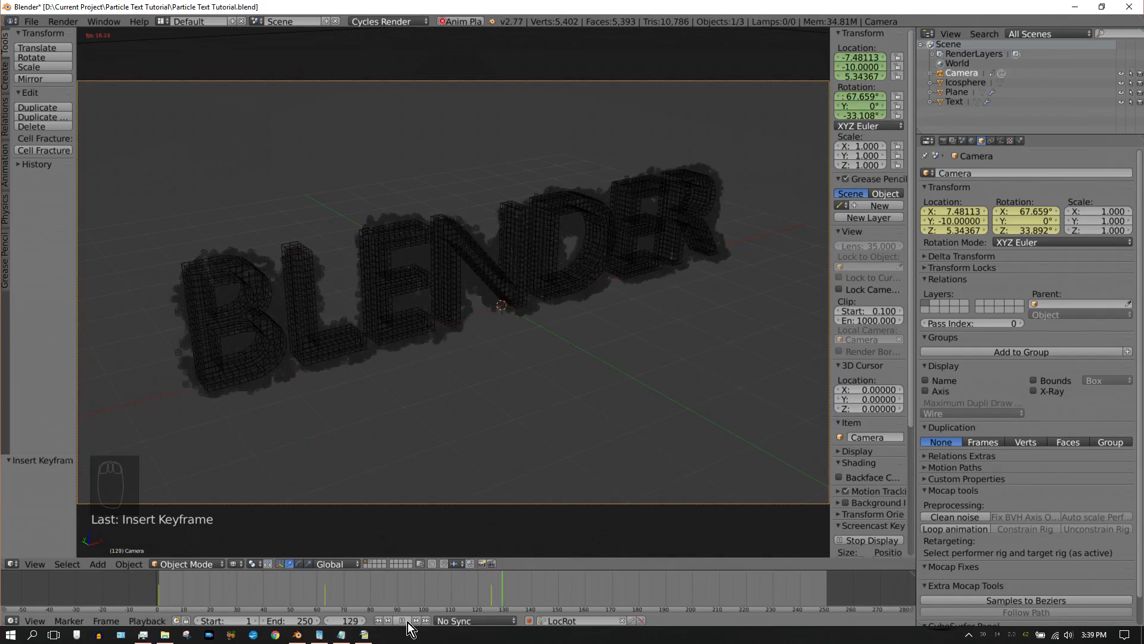
left_click(407, 621)
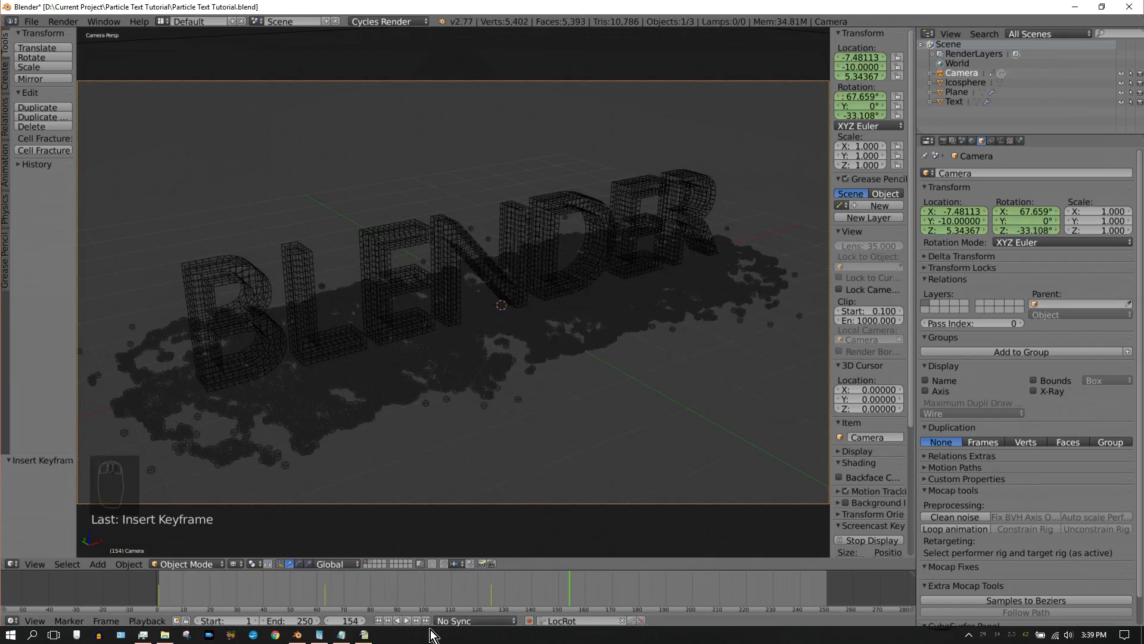
left_click(388, 620)
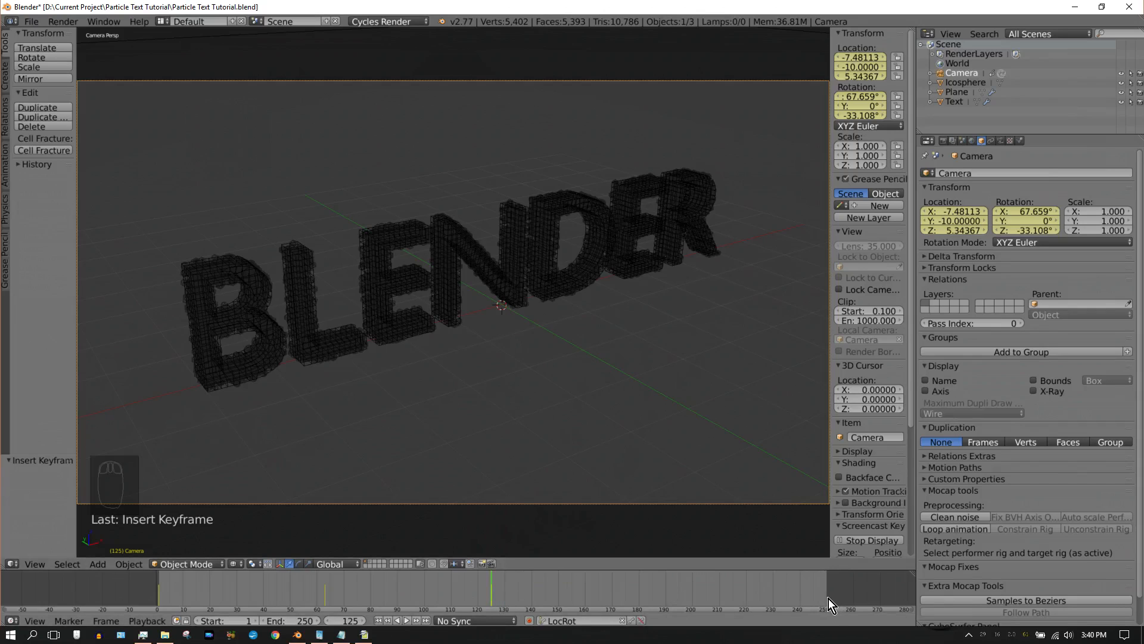
At frame 250, set the camera's X location to 0 and its Z rotation to about 0.7° so it faces the text.
left_click(426, 621)
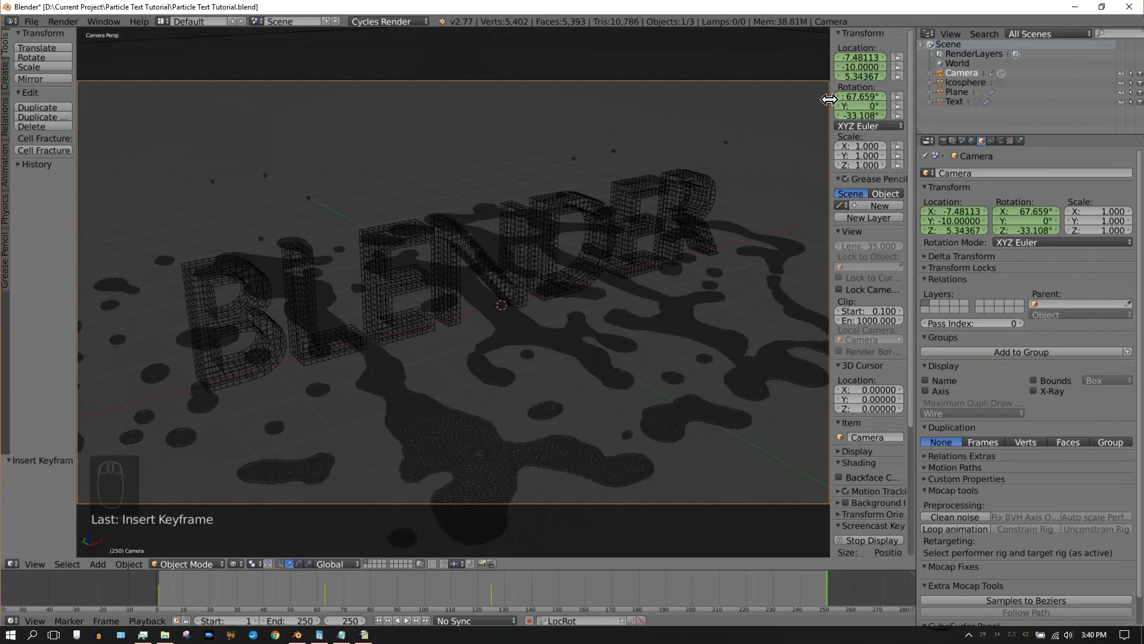
left_click_drag(830, 97, 802, 97)
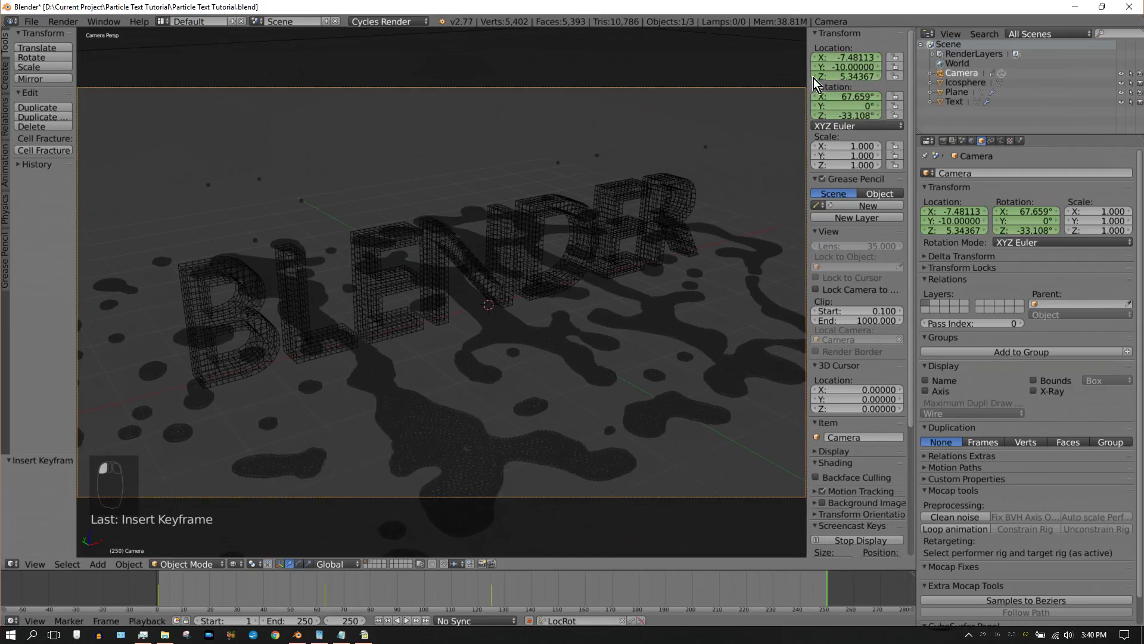
left_click(842, 57)
type("0")
key("Return")
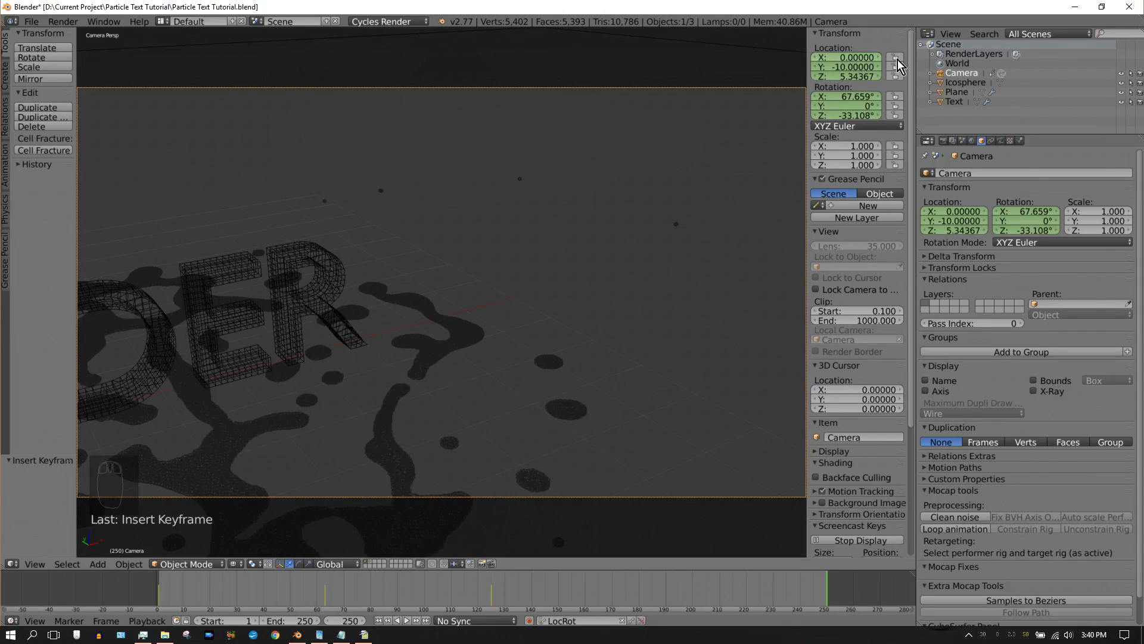
left_click_drag(847, 120, 867, 119)
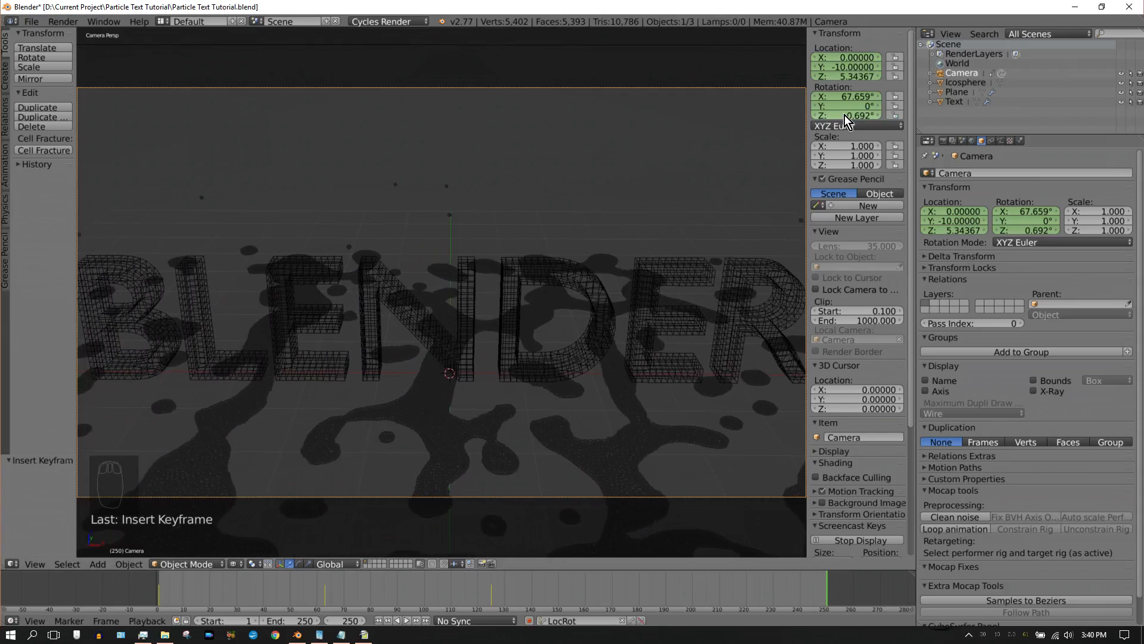
Set the camera's Z location to 8, Y location to -15 and X rotation to about 61.9°, and keyframe its location and rotation.
left_click(846, 77)
type("8")
key("Return")
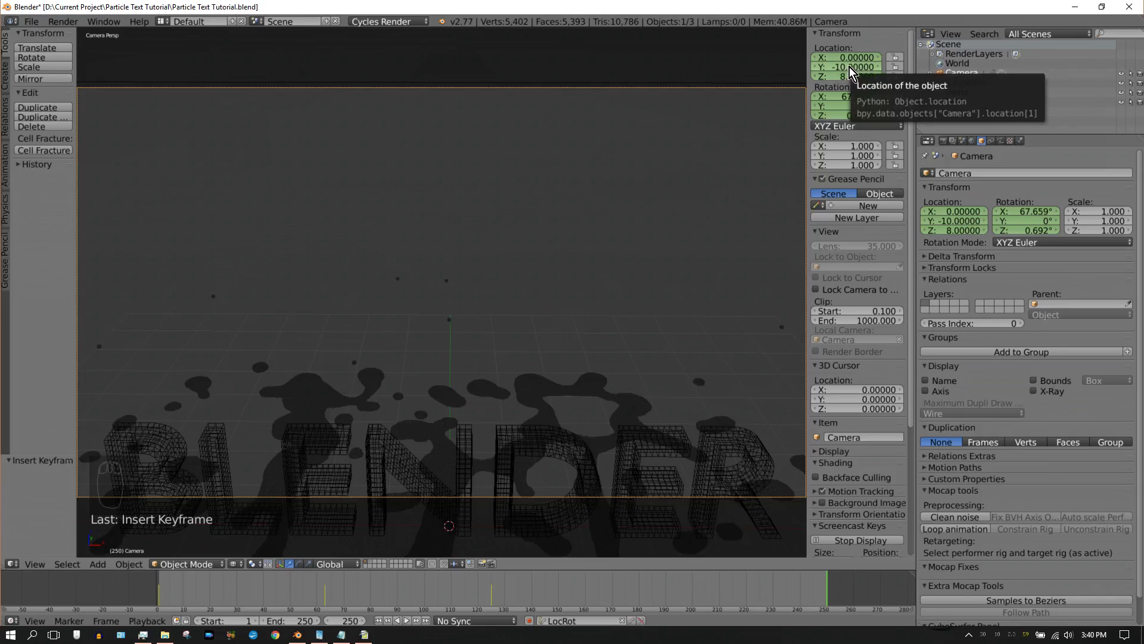
left_click(849, 66)
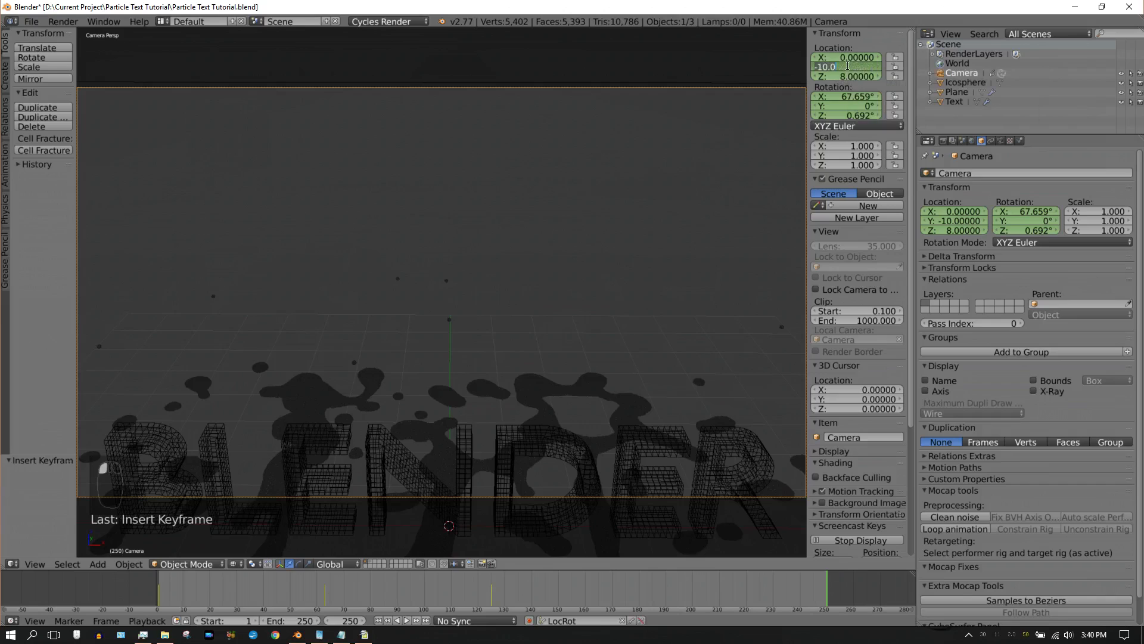
type("-15")
key("Return")
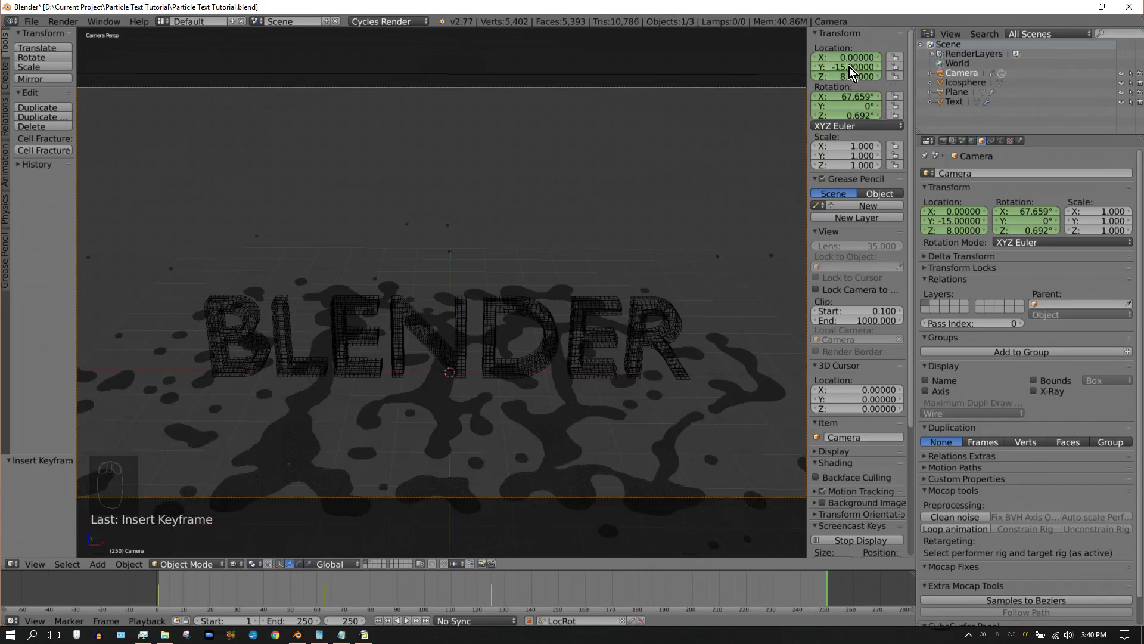
left_click(860, 99)
left_click_drag(860, 99, 834, 98)
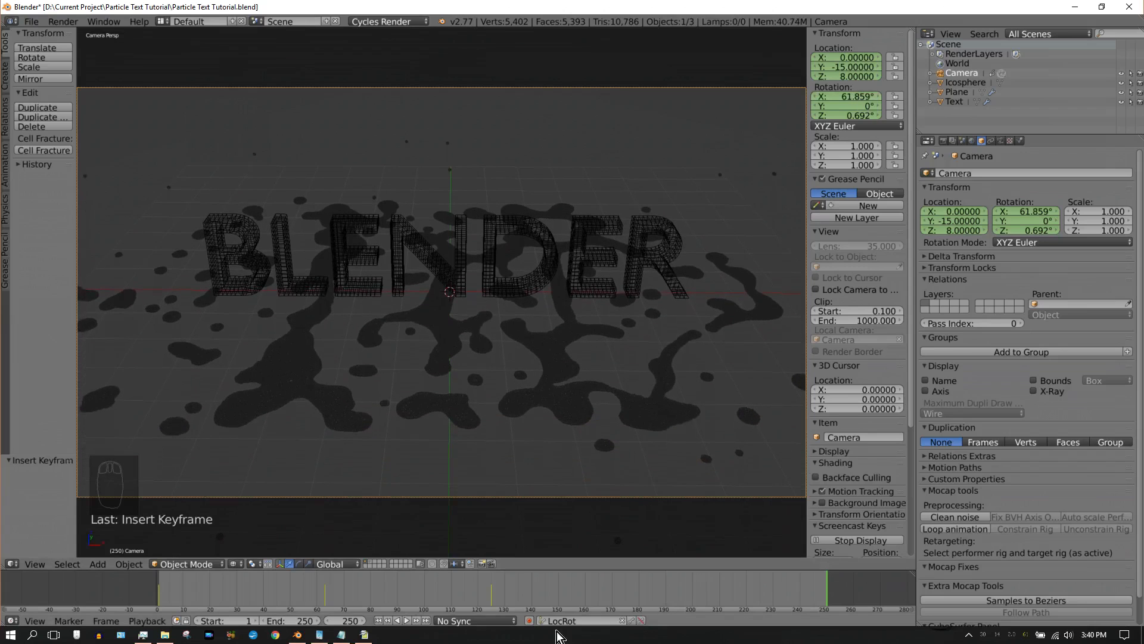
left_click(632, 621)
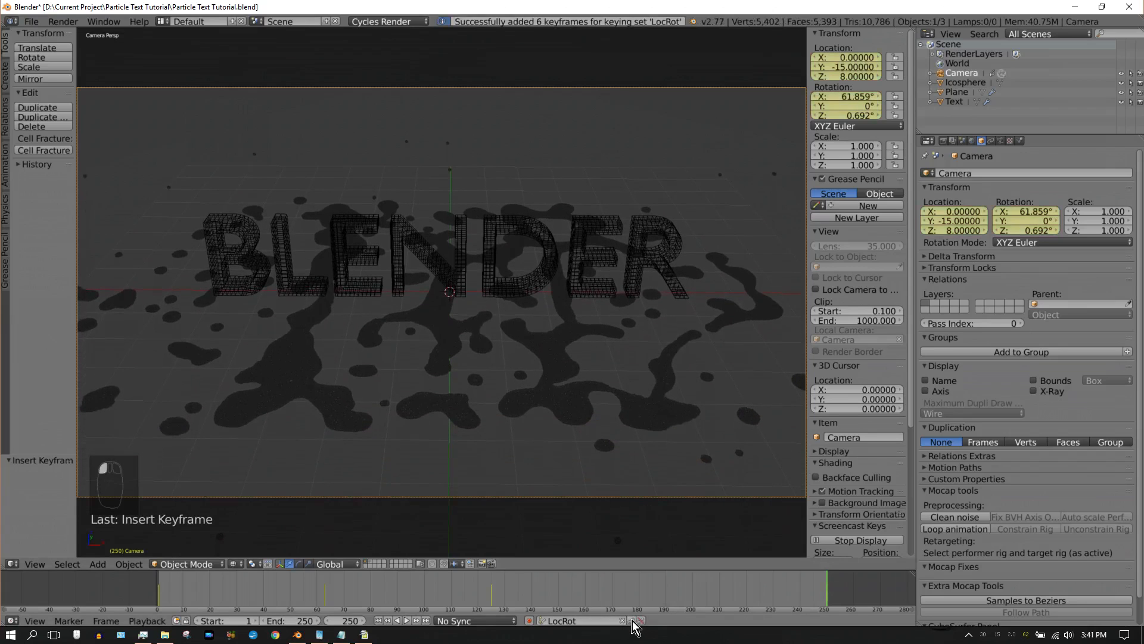
Play the whole animation from frame 1 and stop at frame 225 to check the final camera pull-back.
left_click(377, 620)
left_click(406, 624)
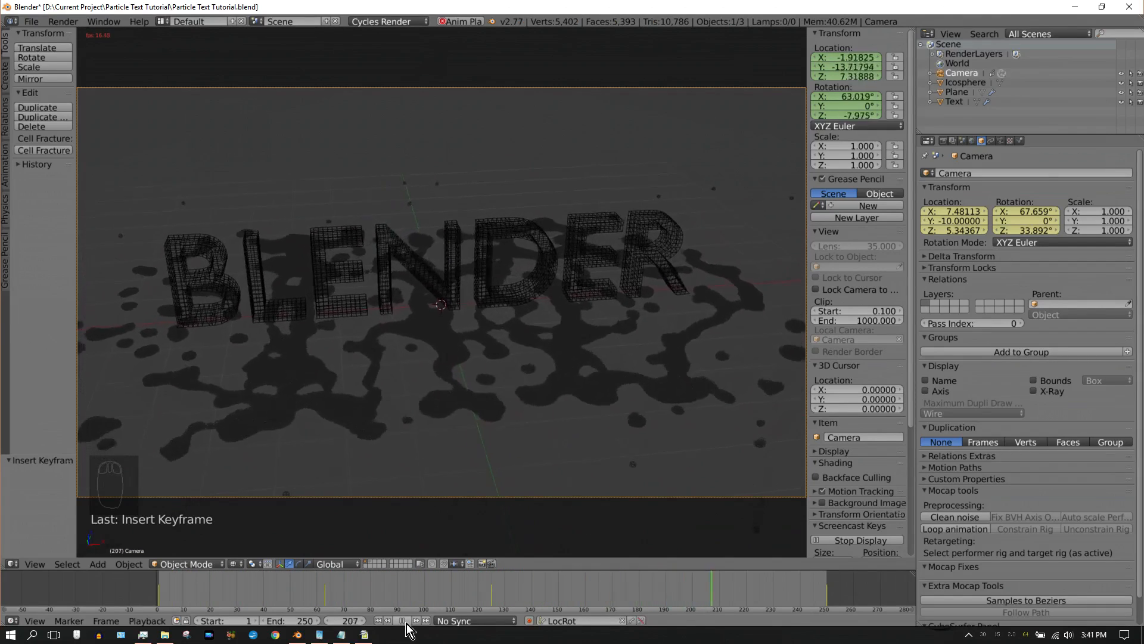
left_click(405, 621)
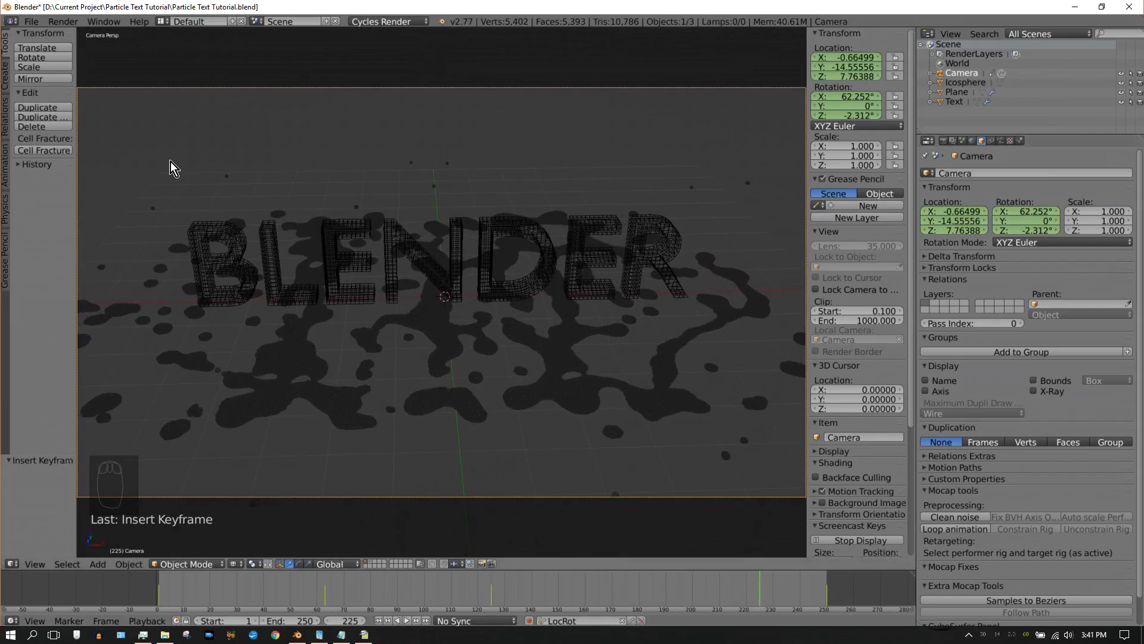
Start a test render of frame 225 to preview the text and particles, cancel it, and return to the 3D View.
left_click(63, 23)
left_click(81, 35)
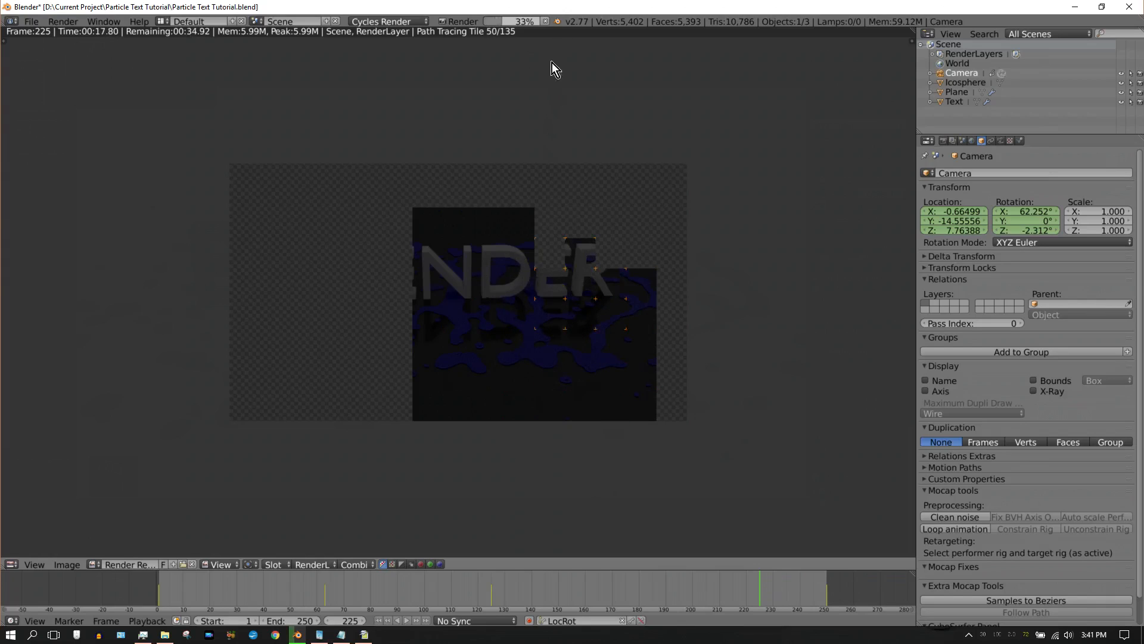
left_click(547, 22)
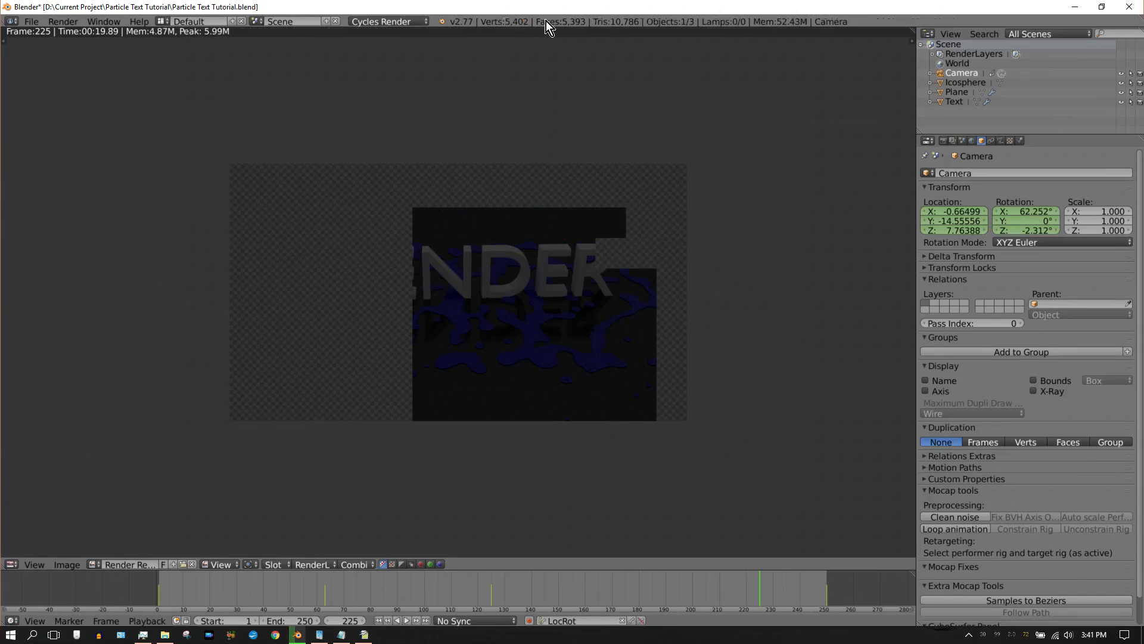
left_click(12, 564)
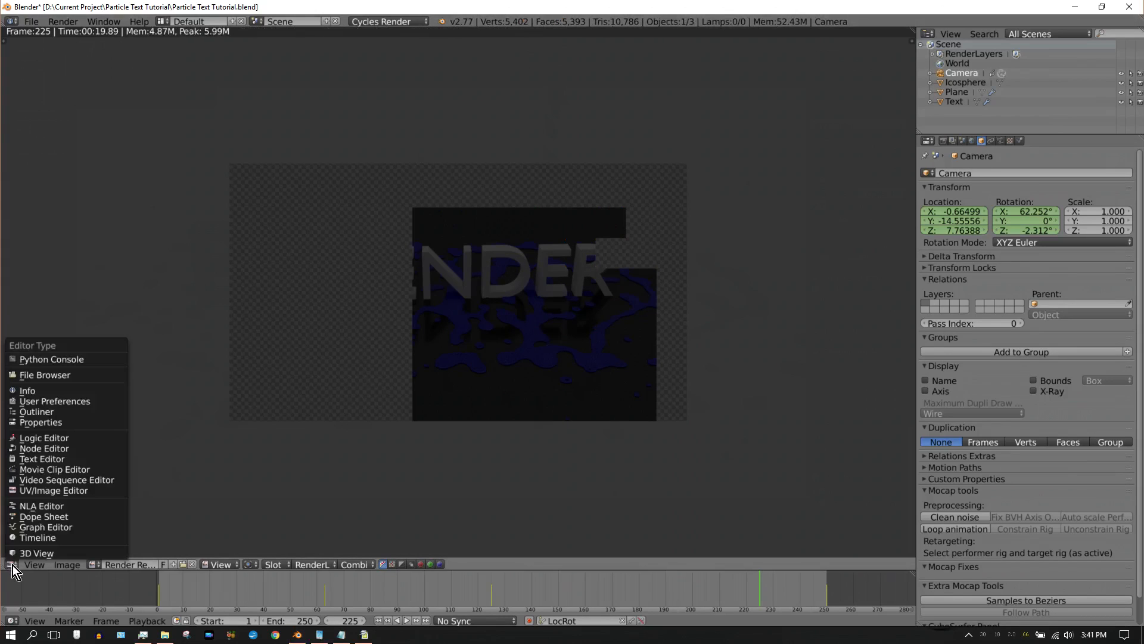
left_click(31, 551)
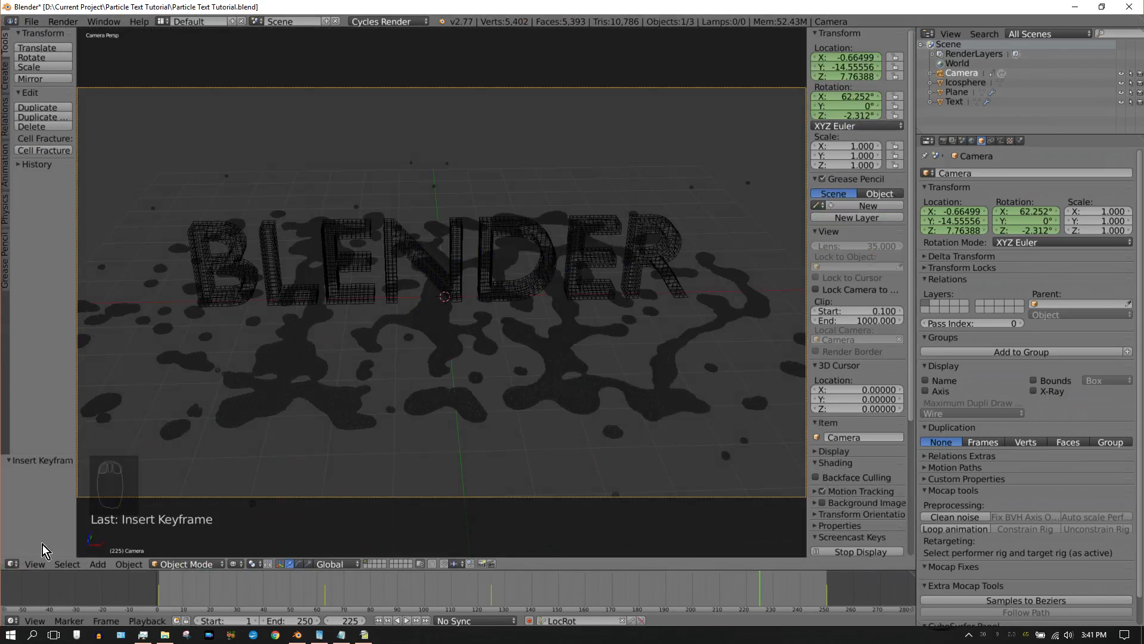
Turn off rendering of the Emitter in the BLENDER text's particle system.
right_click(635, 255)
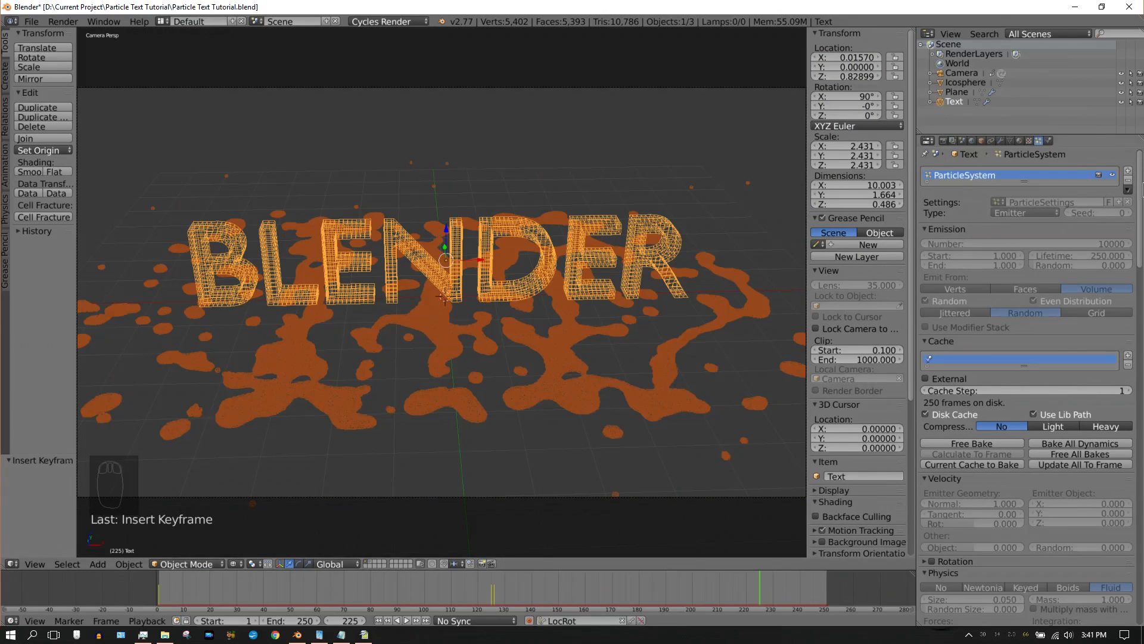
left_click_drag(1142, 196, 1141, 325)
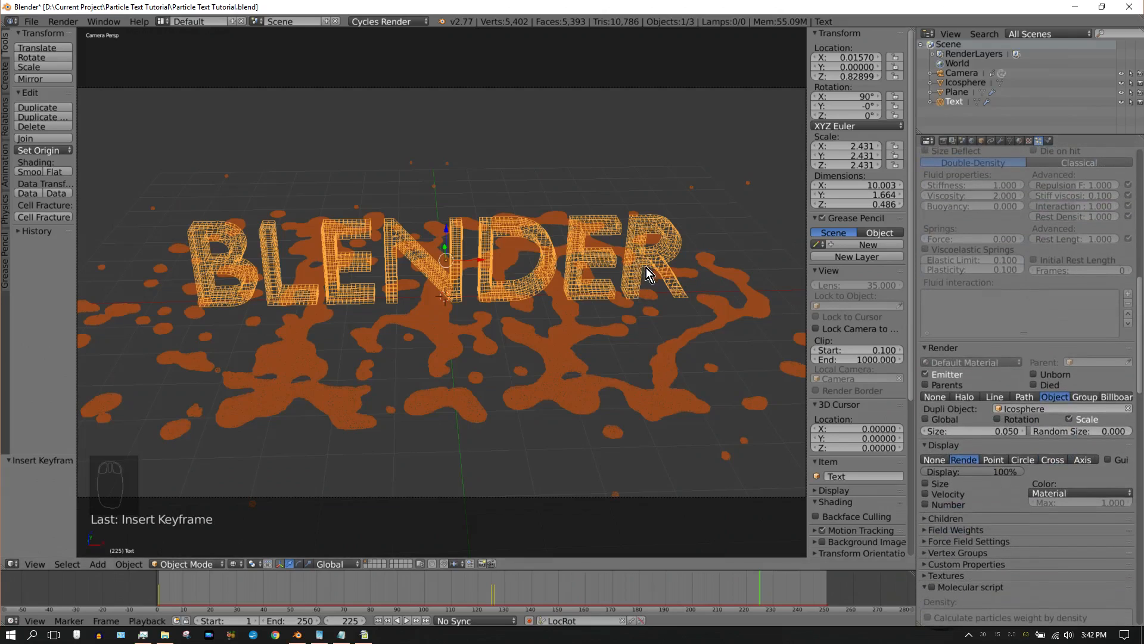
left_click(926, 375)
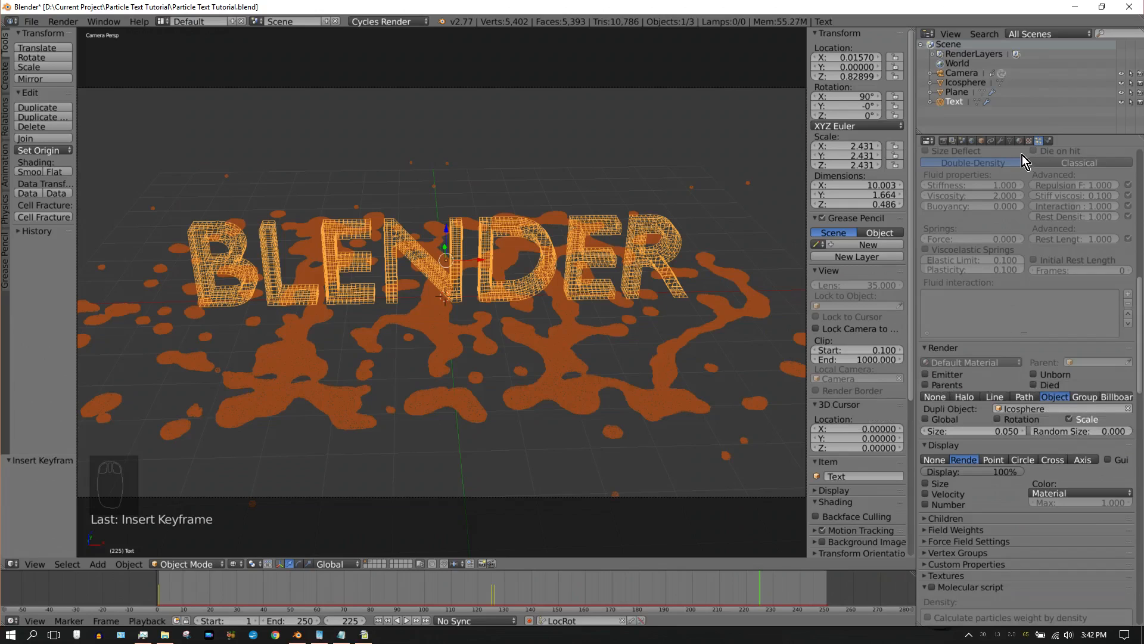
Enable nodes for the World background and set its color to white.
left_click(974, 141)
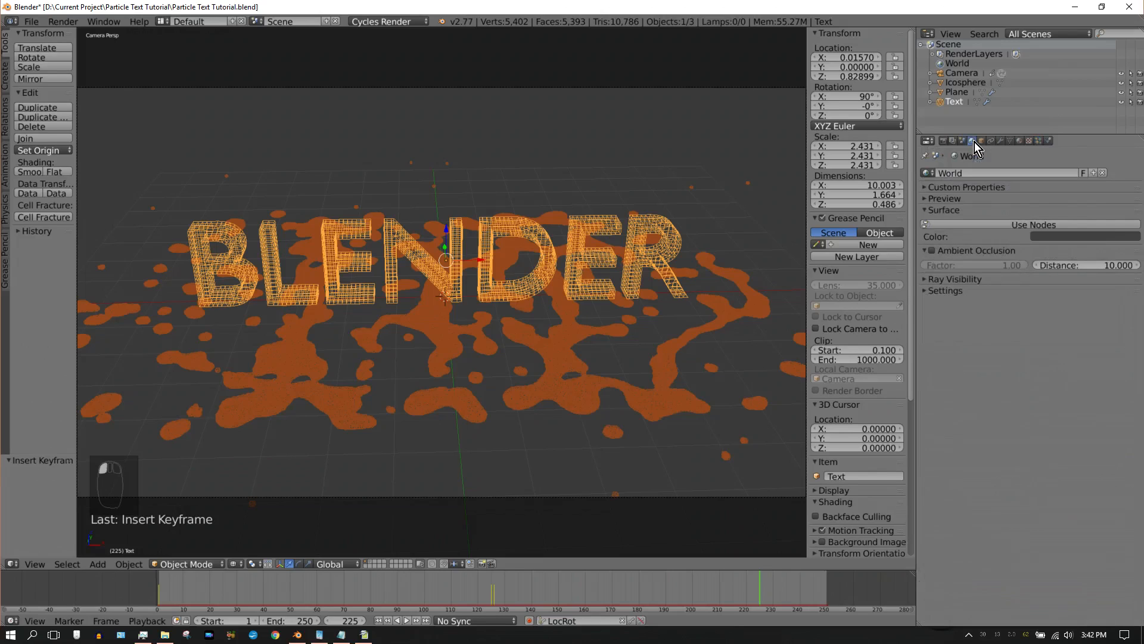
left_click(1031, 226)
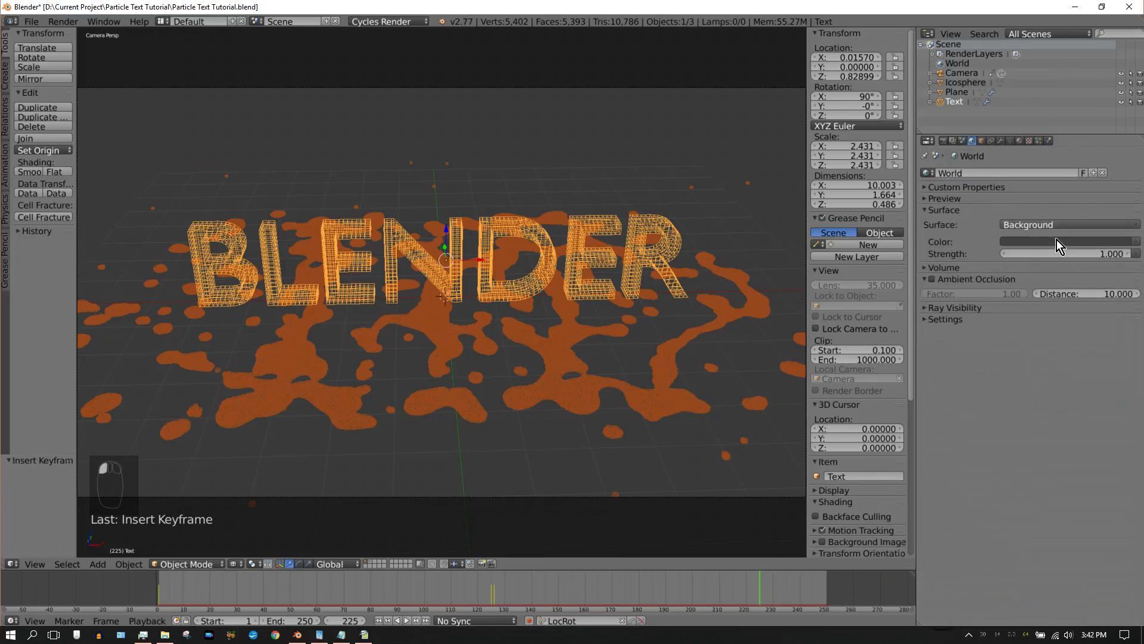
left_click(1057, 241)
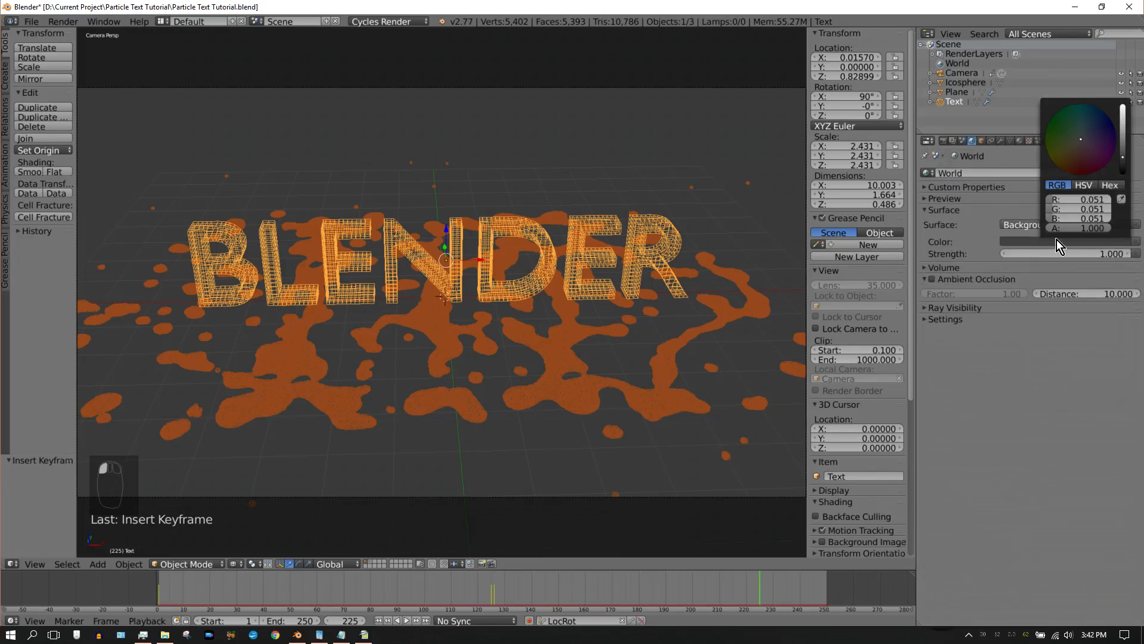
left_click_drag(1123, 158, 1123, 106)
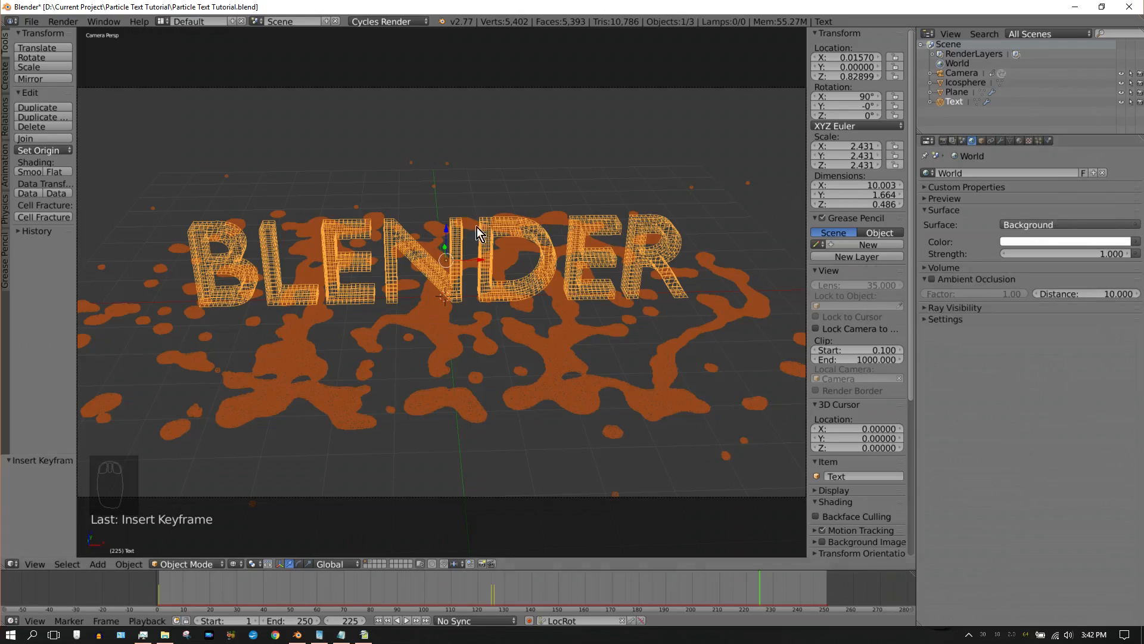
Start a test render of frame 225 to check the white world lighting and hidden emitter, and cancel it partway.
left_click(62, 23)
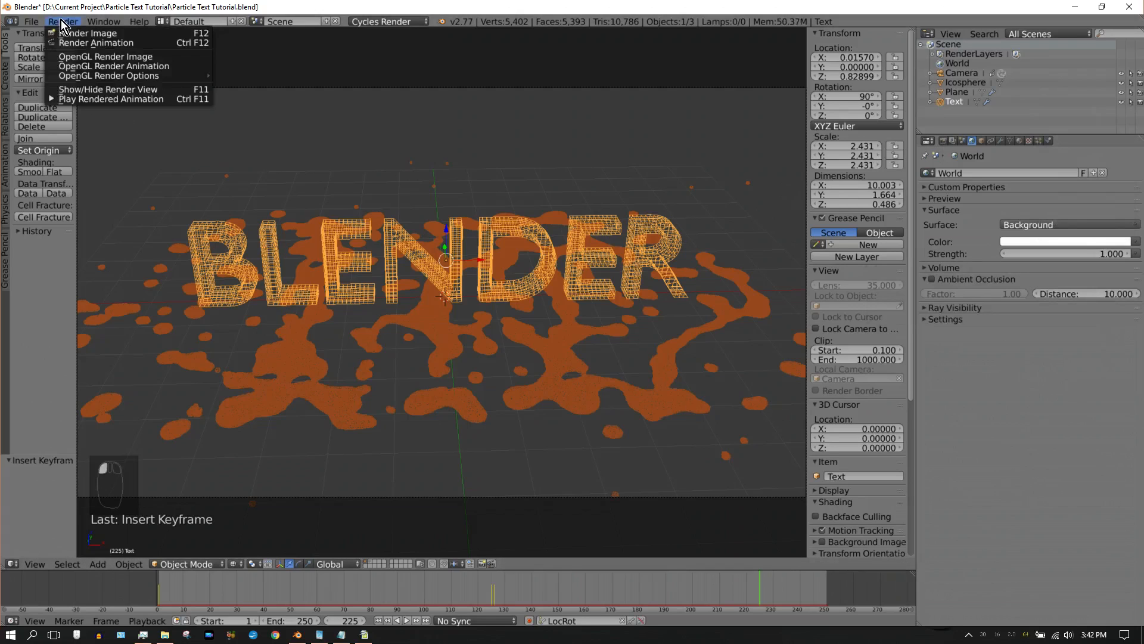
left_click(74, 33)
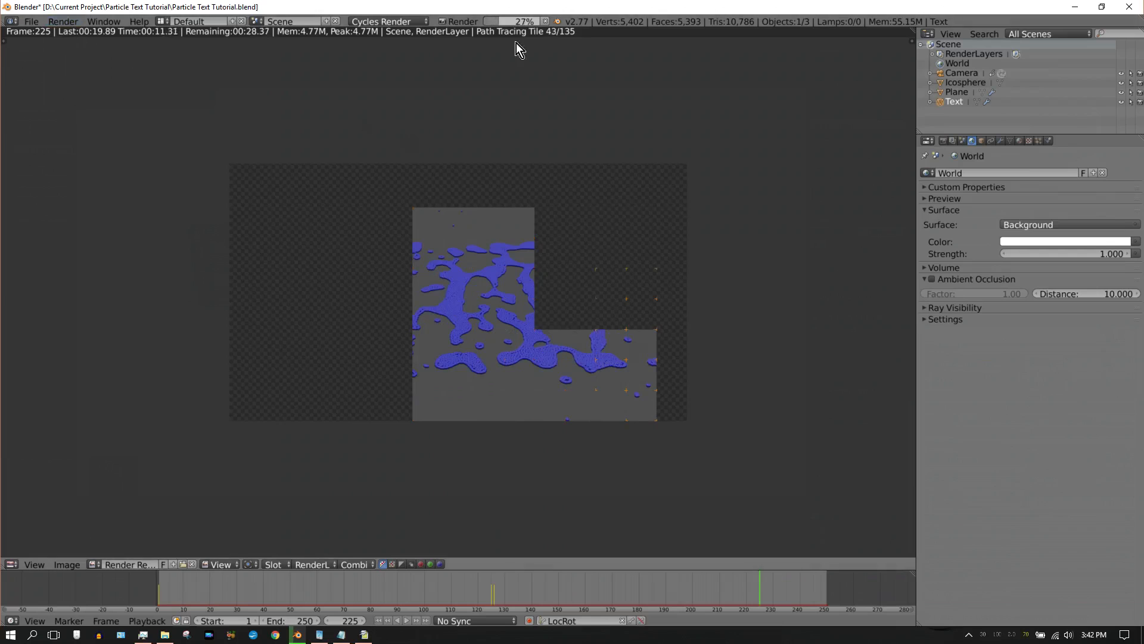
key("Escape")
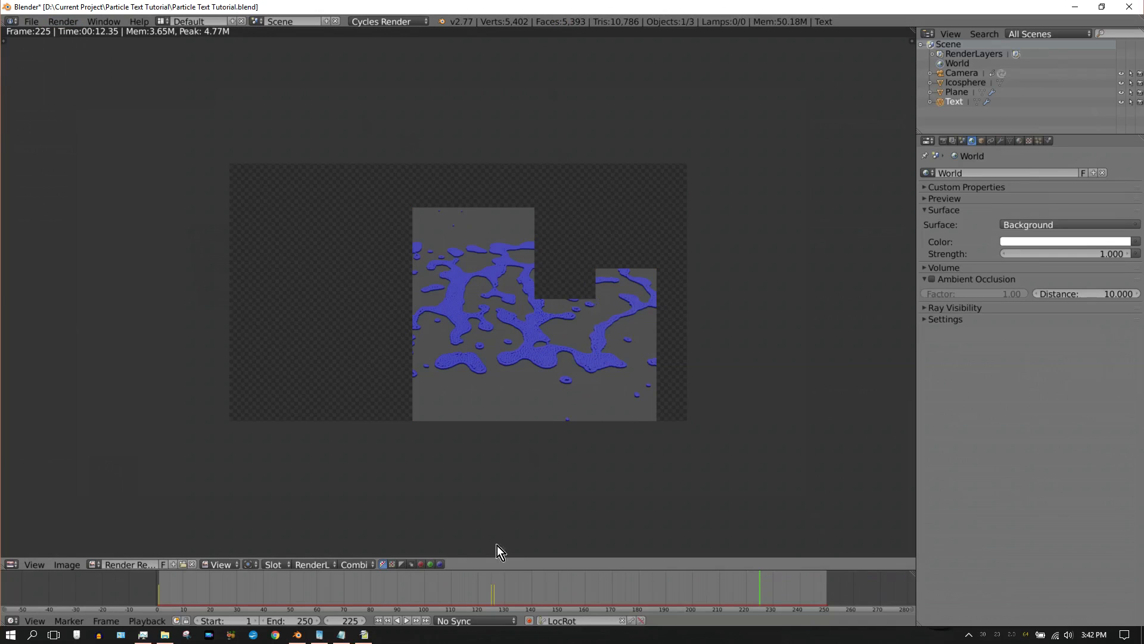
Enable Square Samples in the render sampling settings, with 5 render samples and 3 preview samples.
left_click(943, 143)
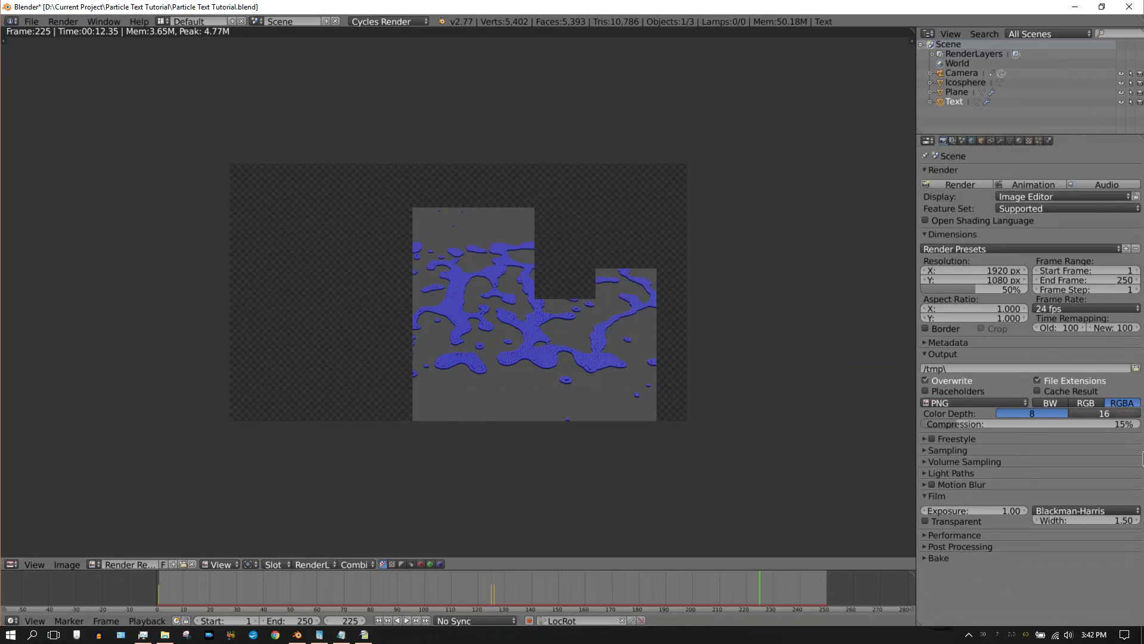
left_click(924, 449)
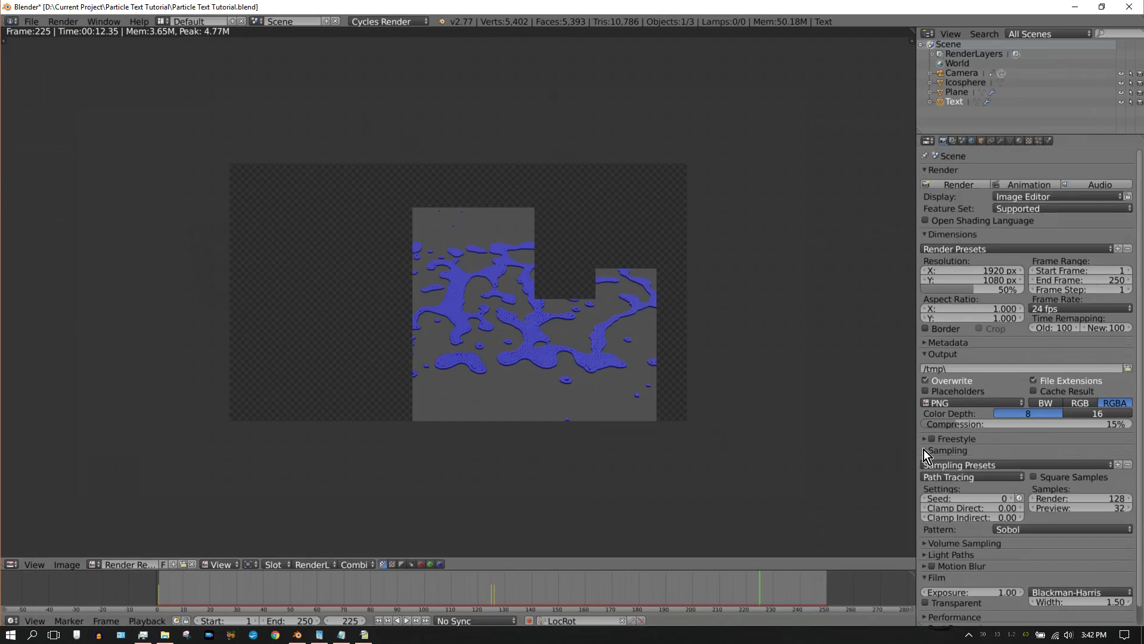
left_click(1032, 478)
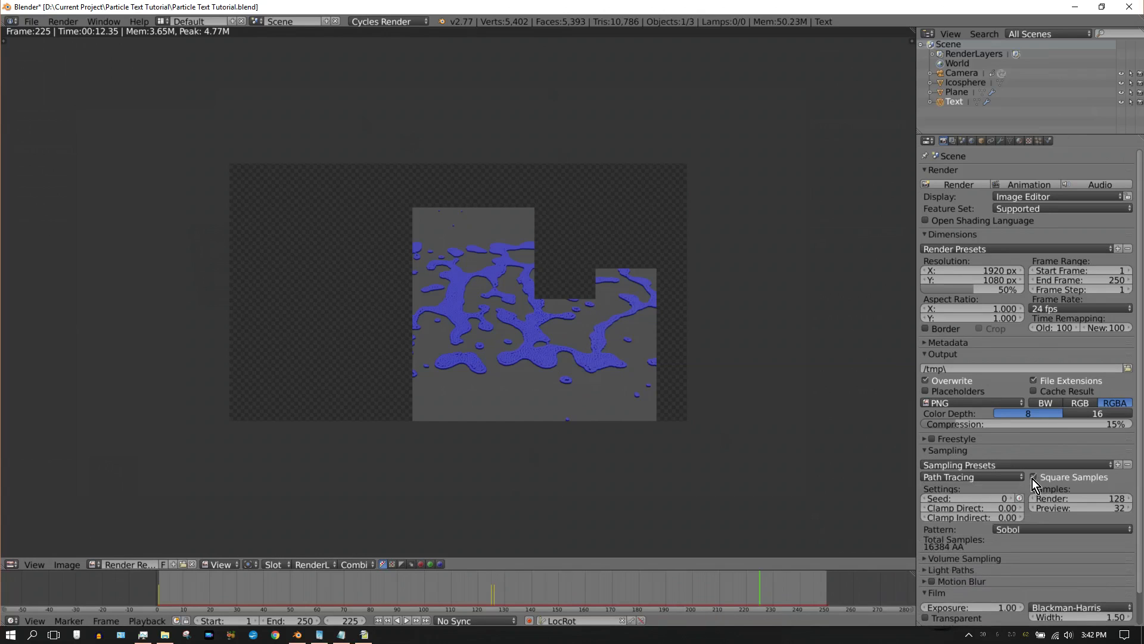
left_click(1112, 500)
type("5")
key("Return")
left_click(1111, 507)
type("3")
key("Return")
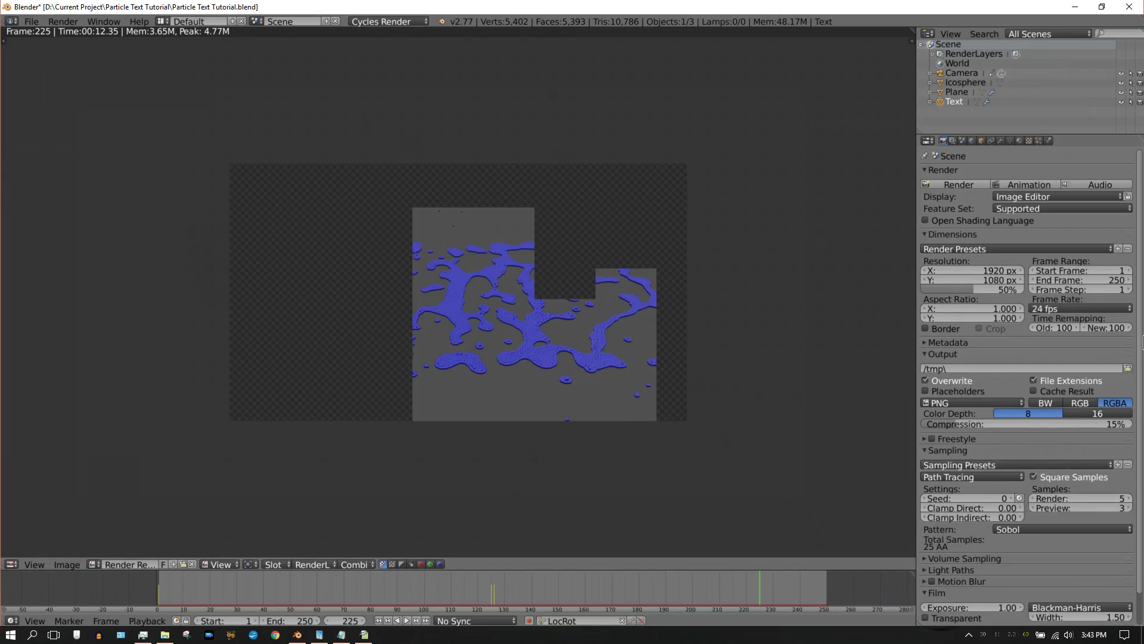
Turn off Reflective Caustics and Refractive Caustics in the light path settings.
left_click_drag(1139, 363, 1137, 492)
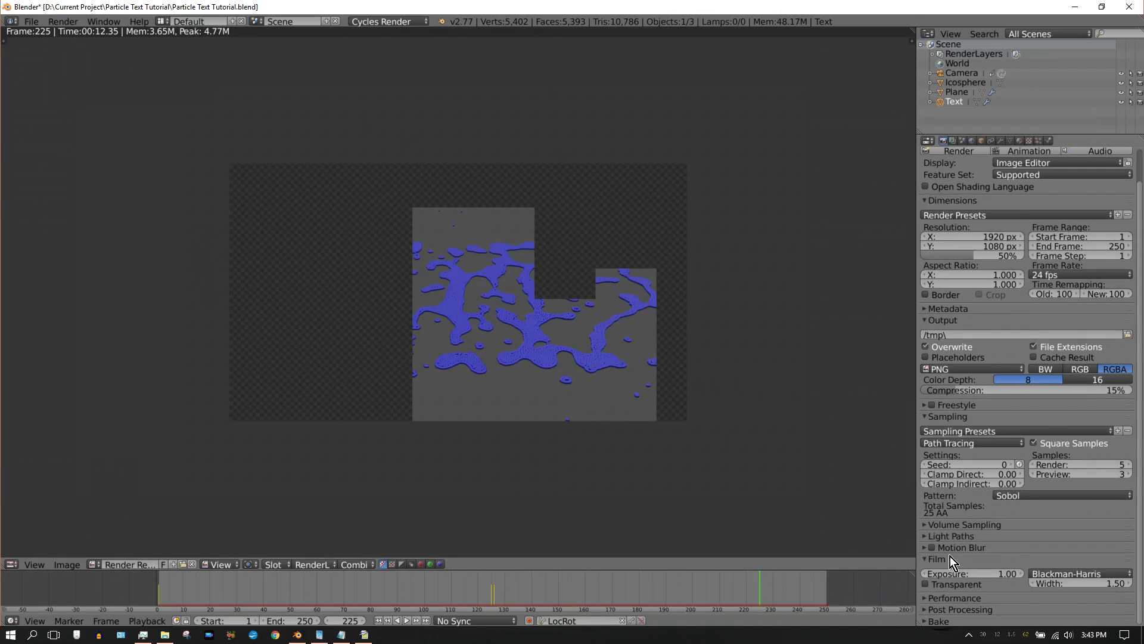
left_click(925, 535)
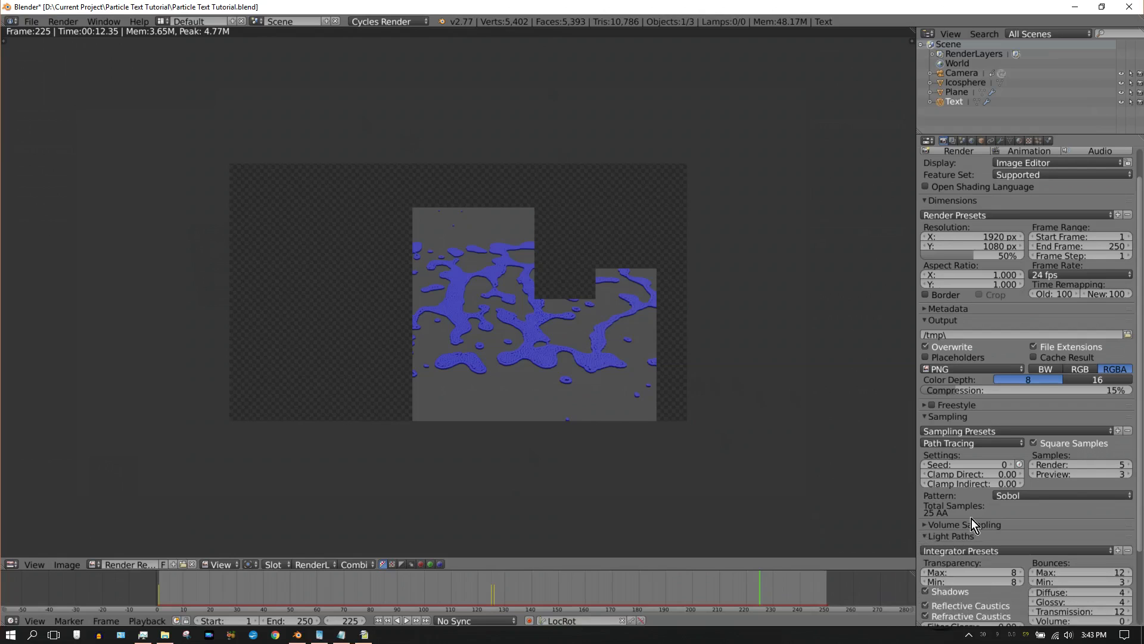
scroll(969, 517, "down", 4)
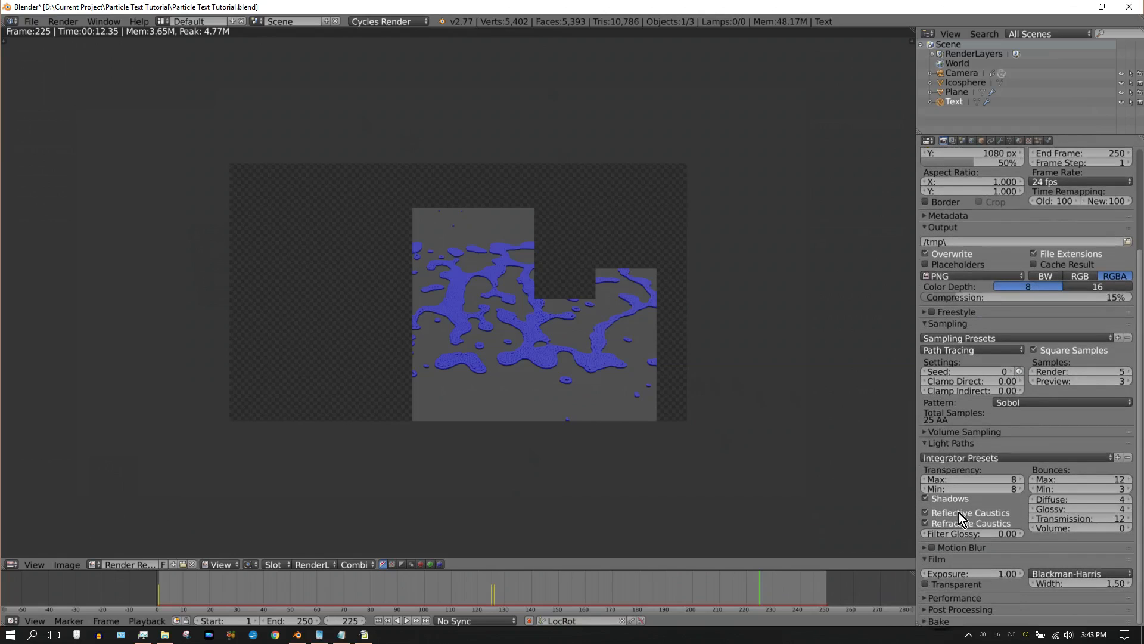
left_click(926, 512)
left_click(925, 524)
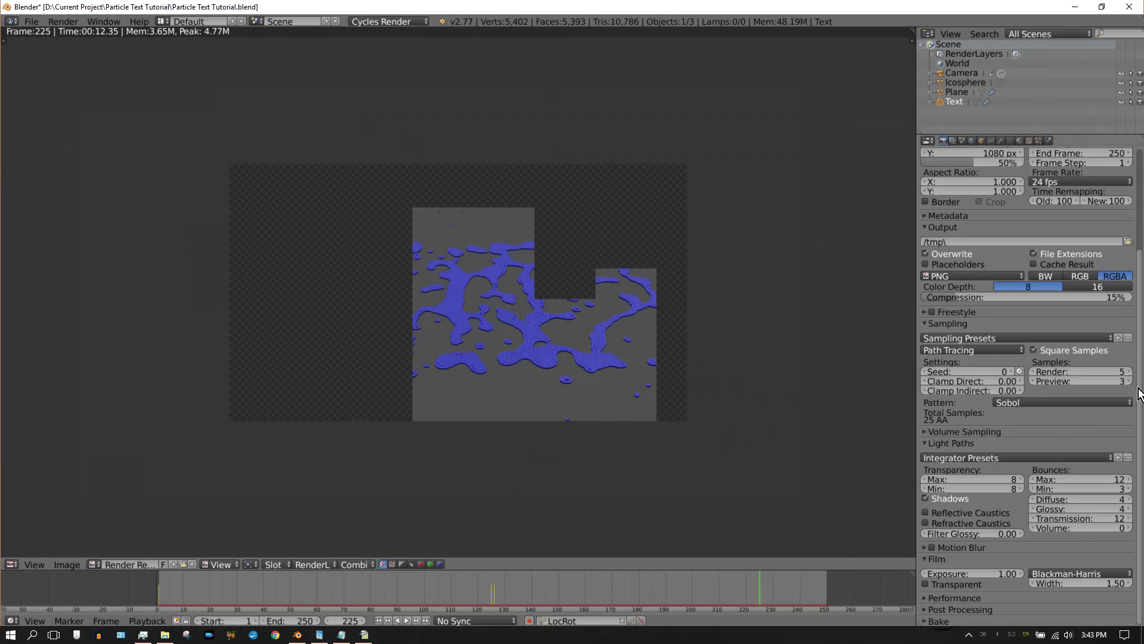
Set the render output format to JPEG with 100% quality.
left_click(971, 276)
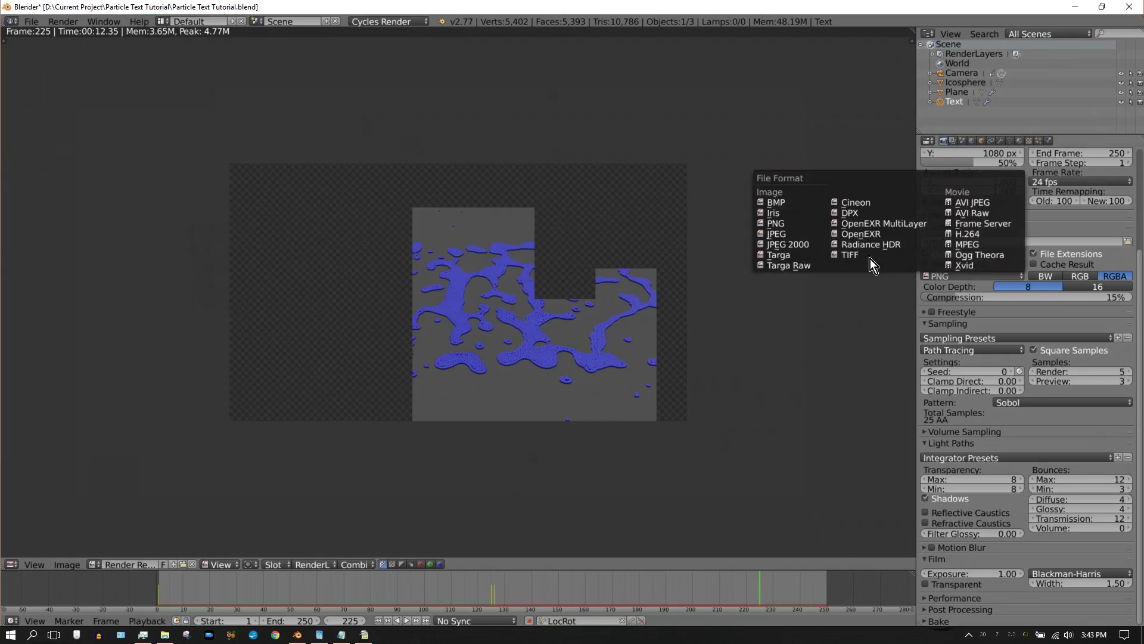
left_click(778, 234)
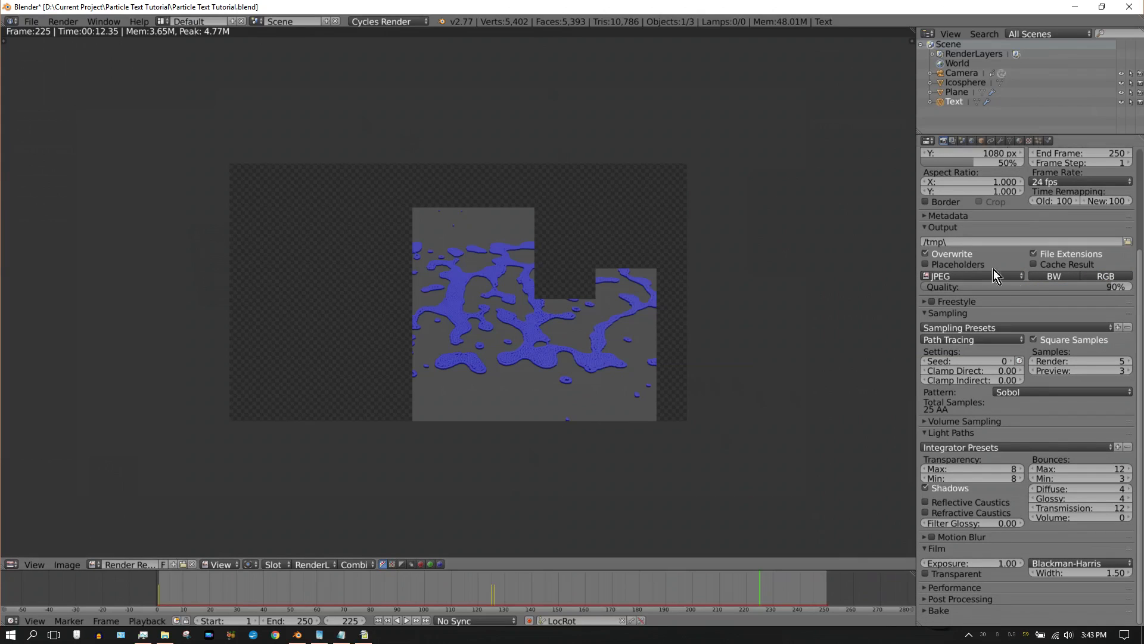
left_click_drag(1005, 286, 1135, 292)
Create a folder named Output in D:\Current Project\Particle Text Tutorial and set it as the render output path.
left_click(1128, 242)
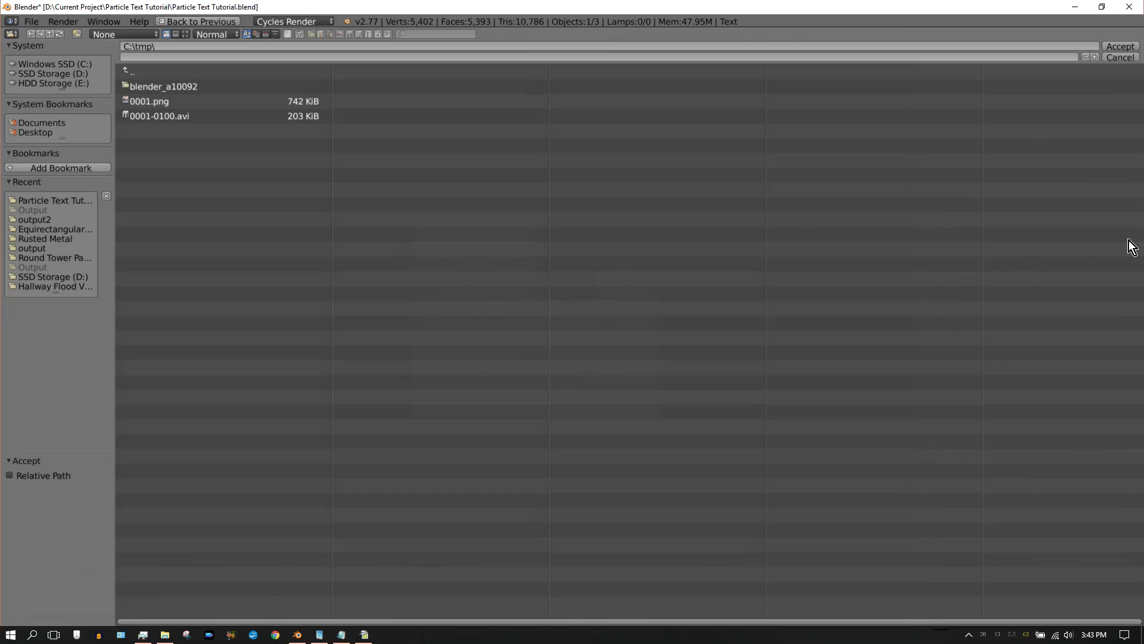
left_click(31, 74)
left_click(156, 146)
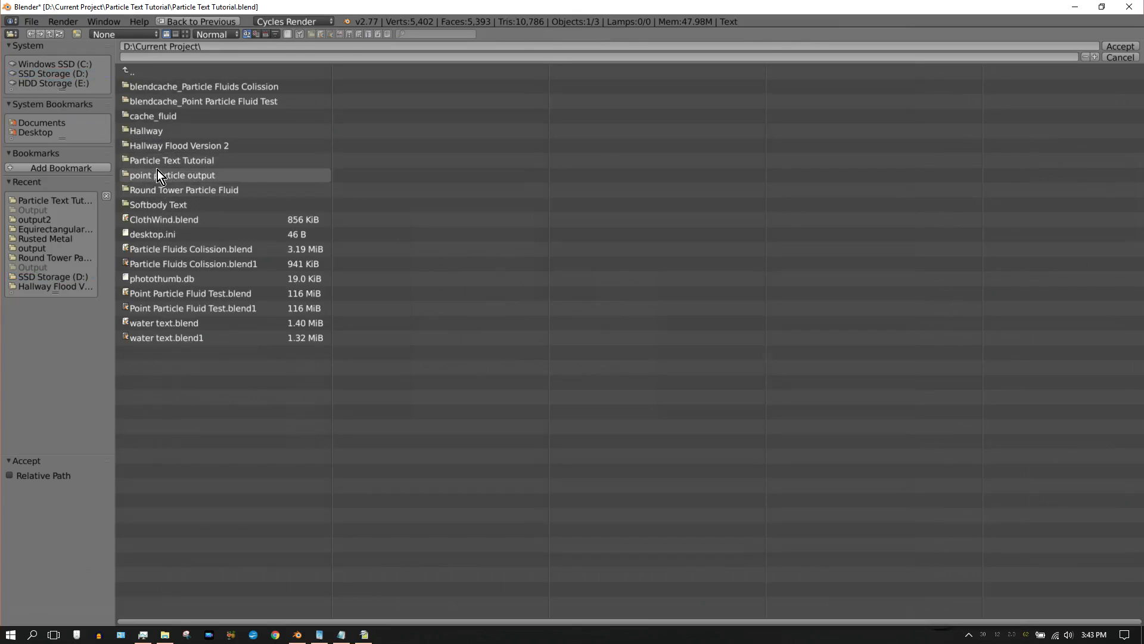
left_click(158, 161)
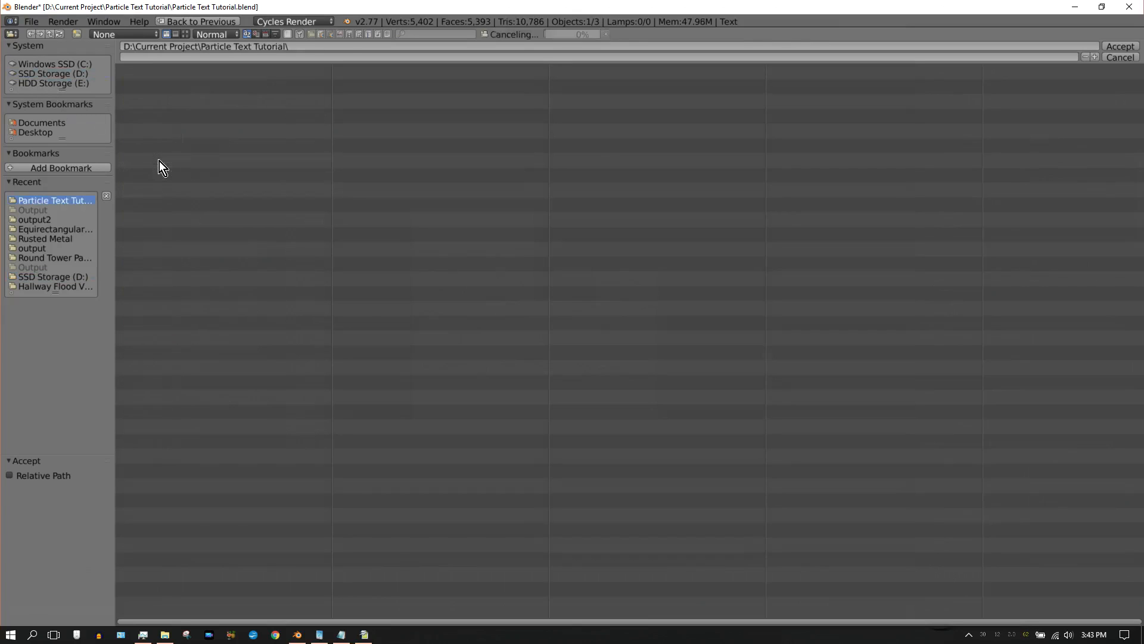
left_click(74, 33)
type("Ou")
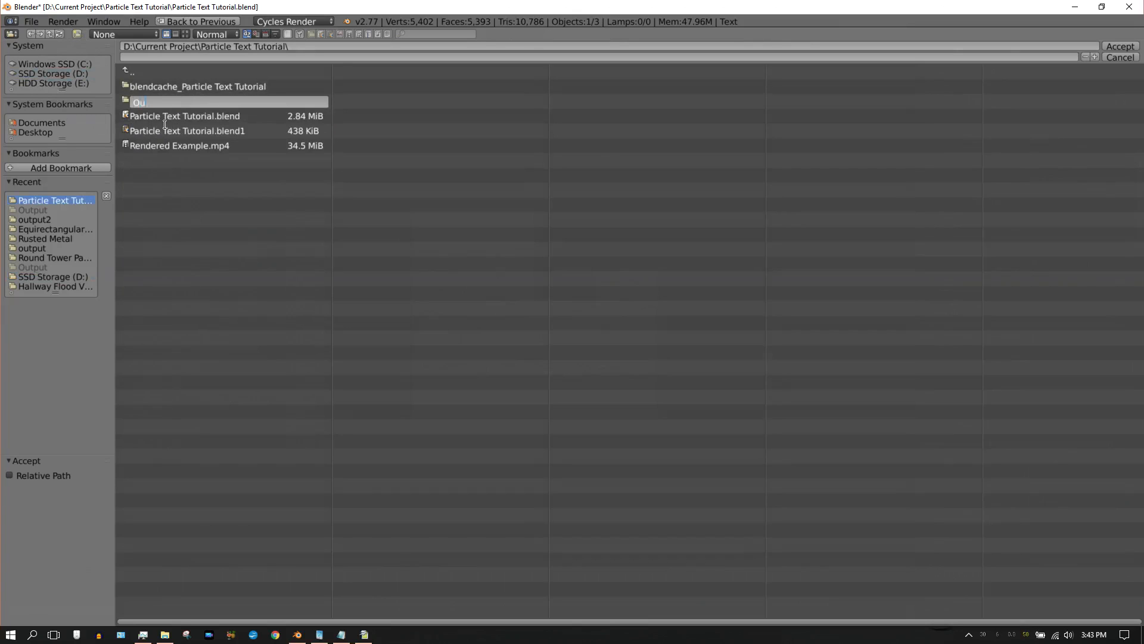
type("tput")
key("Return")
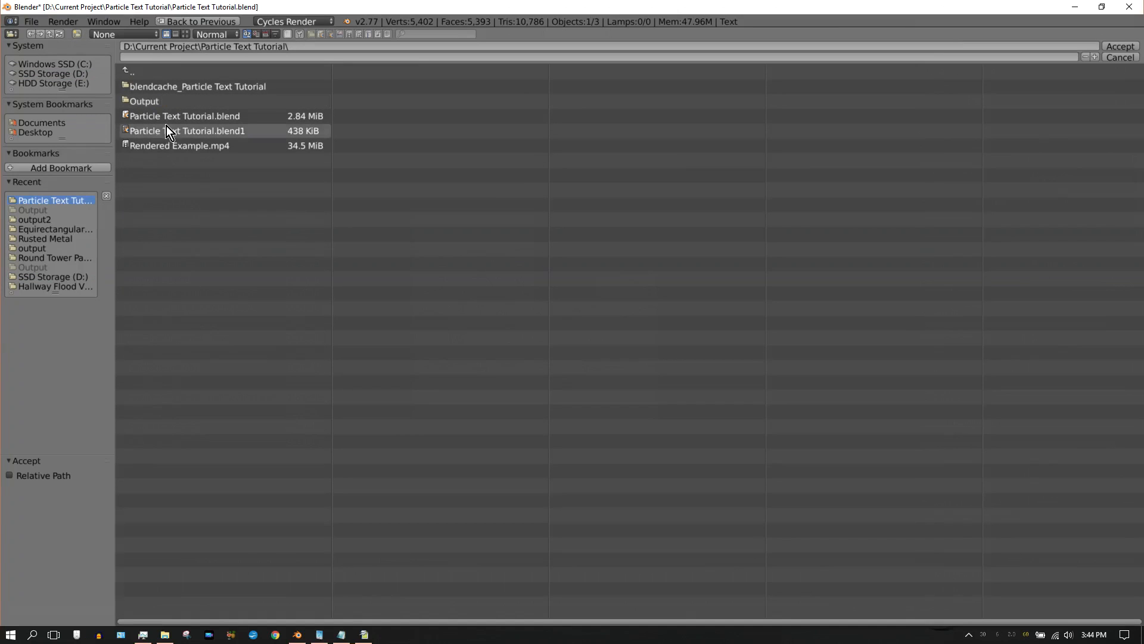
left_click(131, 100)
left_click(1123, 48)
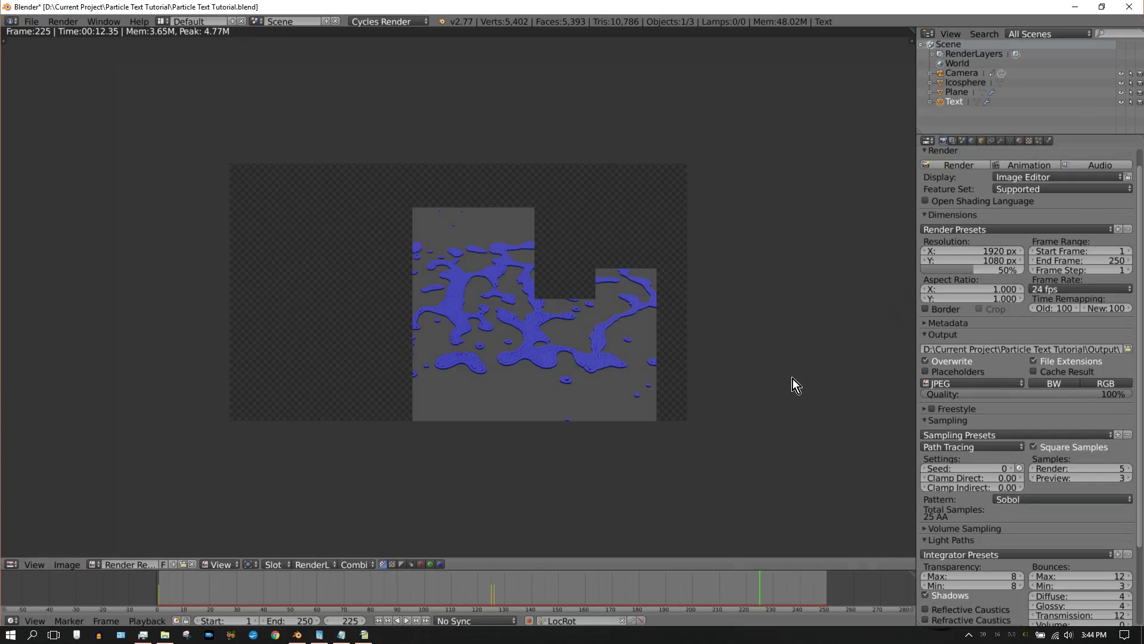
Render a complete still of frame 225 with the new sampling and light path settings.
left_click(64, 23)
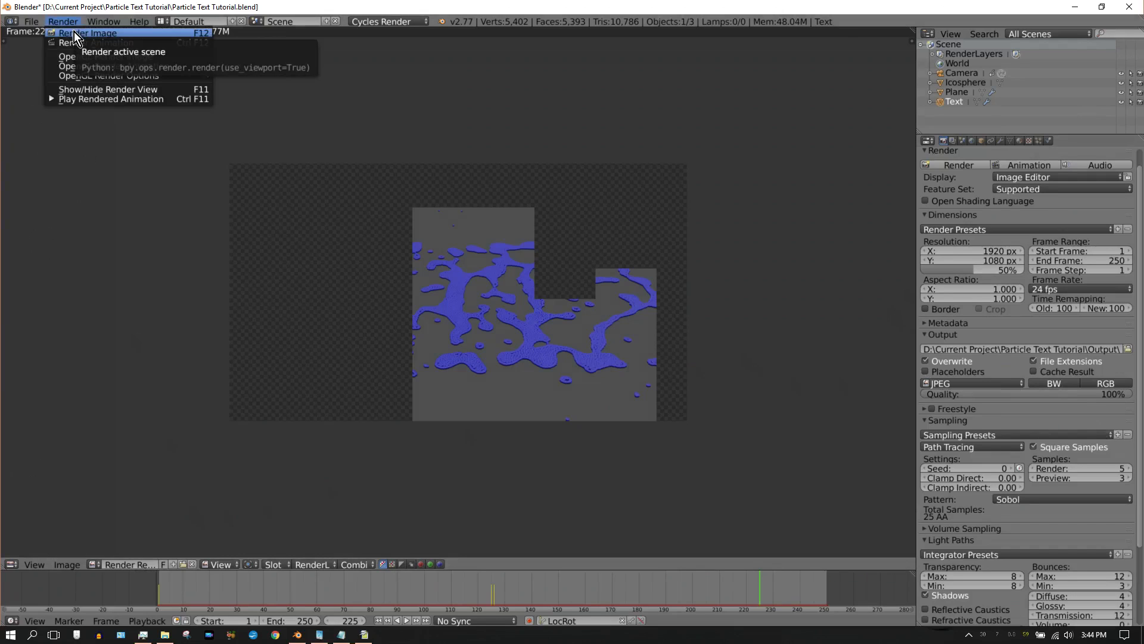
left_click(74, 33)
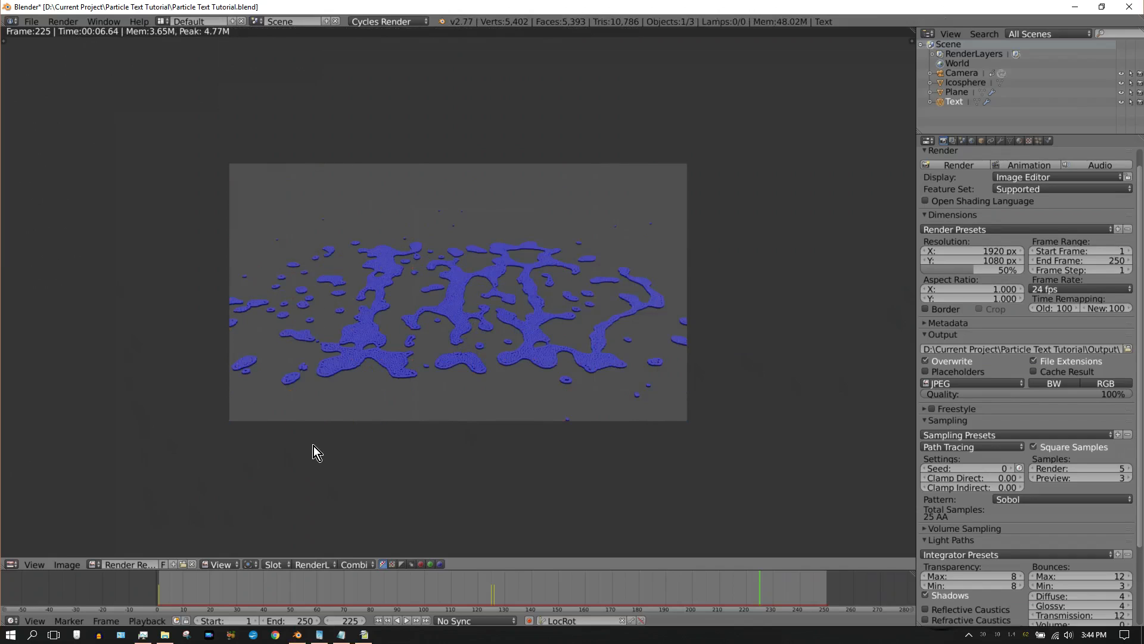
Rewind the timeline to frame 1 and switch the render view back to the 3D View.
left_click(378, 621)
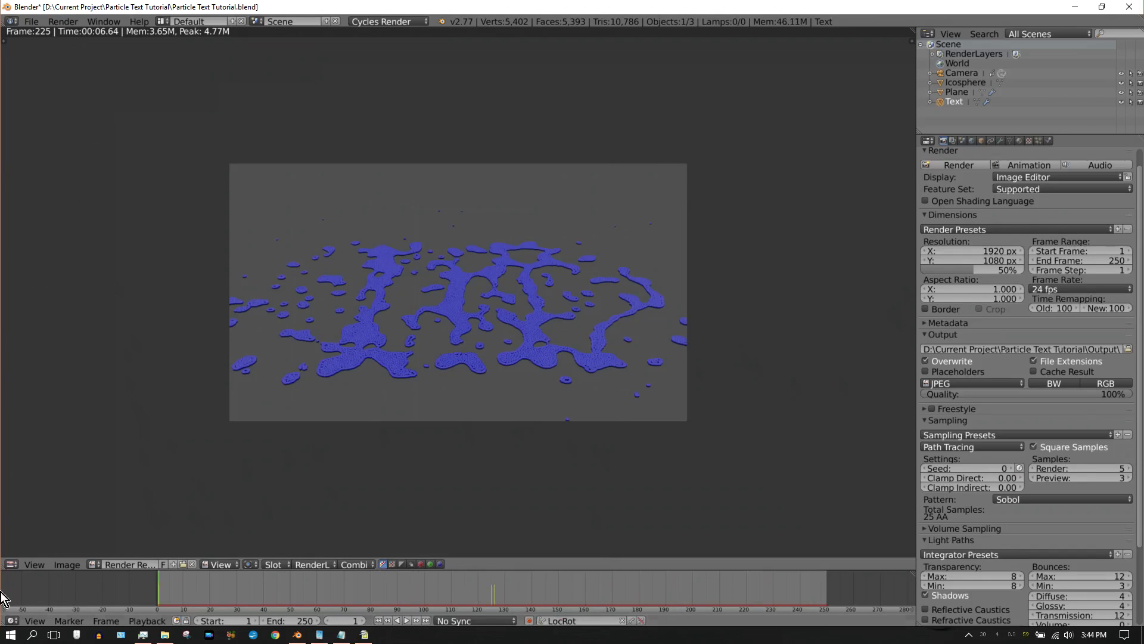
left_click(11, 564)
left_click(30, 552)
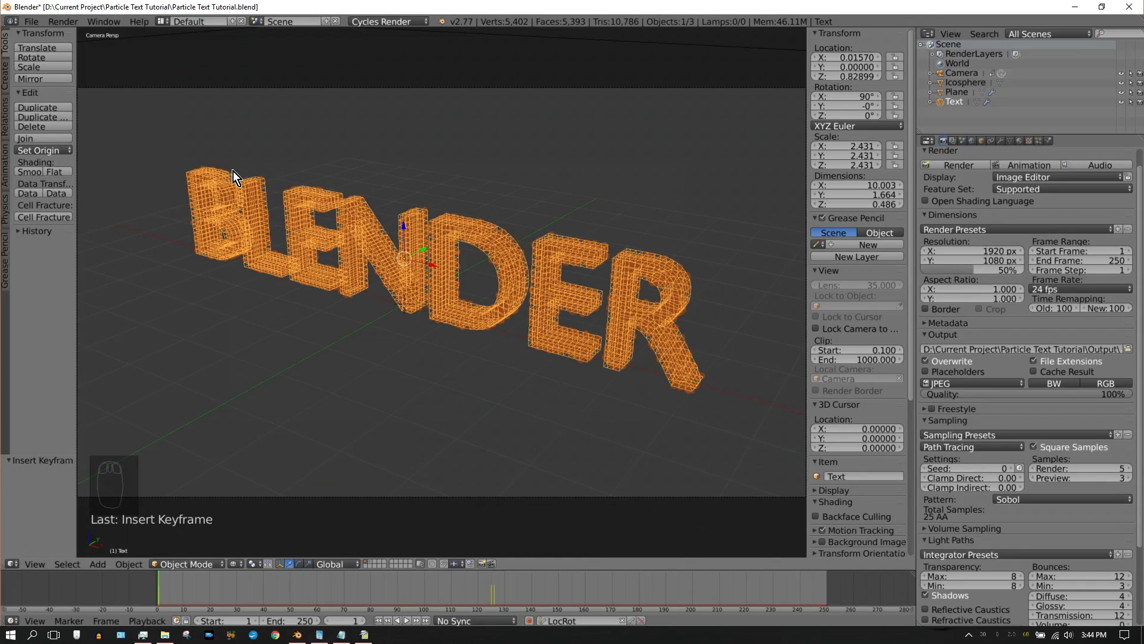
Switch to File Explorer and play Rendered Example.mp4 from the Particle Text Tutorial folder.
left_click(165, 635)
double_click(217, 124)
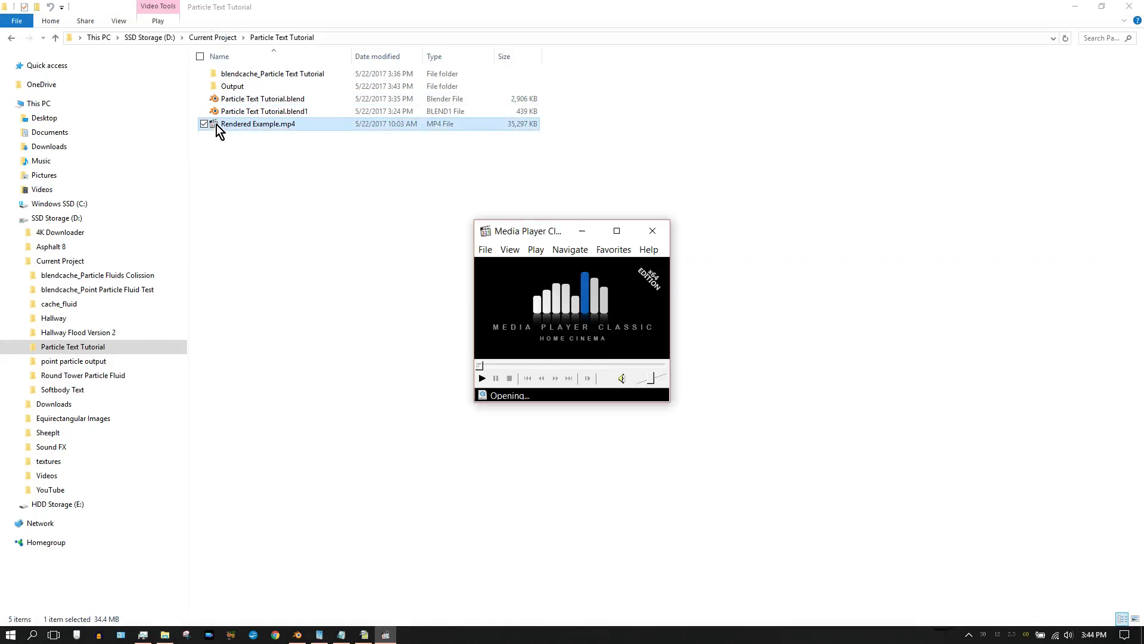